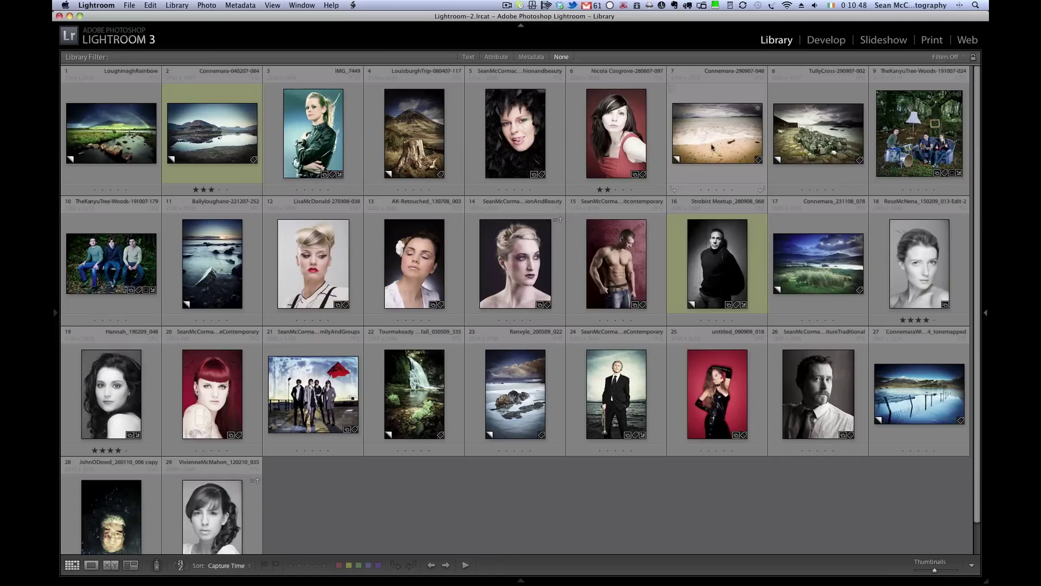
Reorder the photo grid so all the landscape and seascape shots sit together at the start, following the rainbow and lake images
left_click_drag(700, 151, 273, 133)
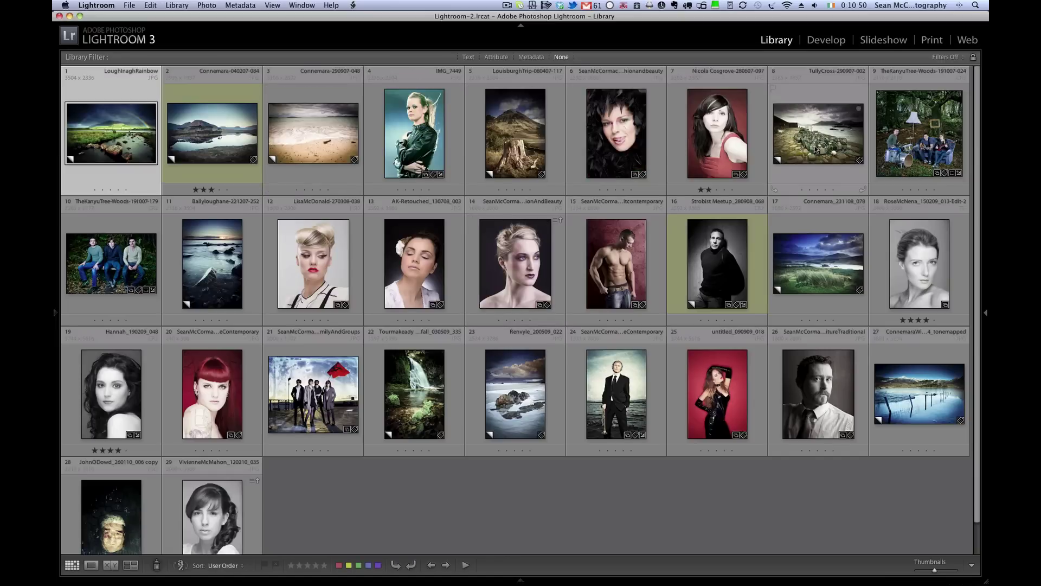
left_click_drag(813, 149, 366, 139)
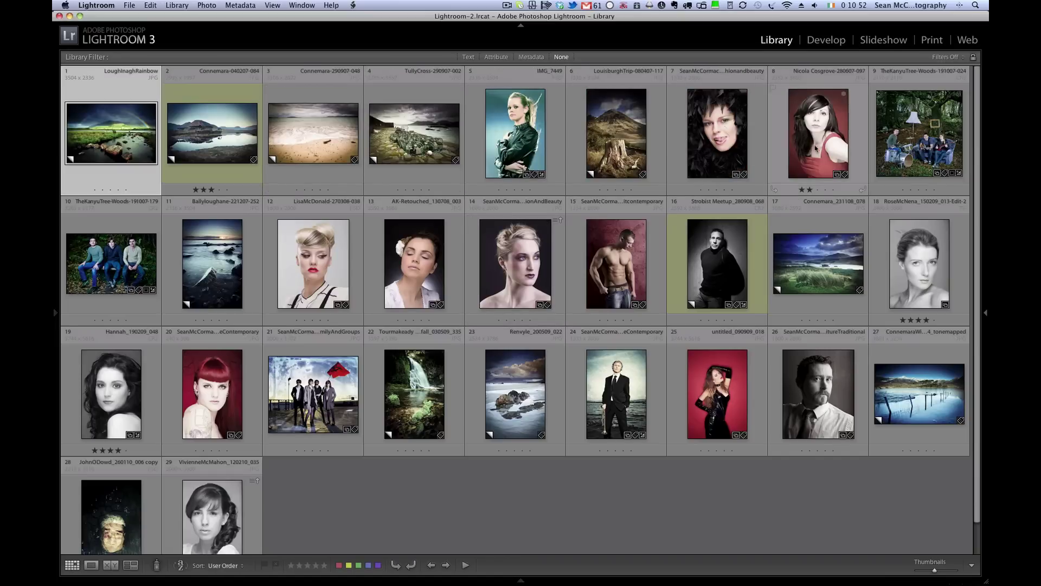
left_click_drag(628, 147, 473, 145)
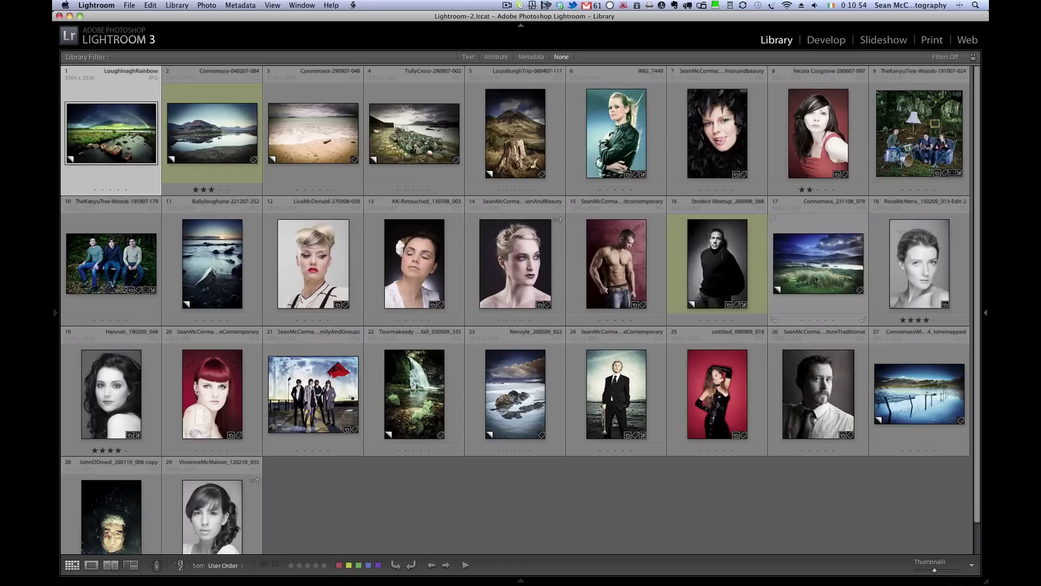
left_click_drag(819, 277, 585, 149)
left_click_drag(422, 370, 572, 146)
left_click_drag(528, 424, 574, 145)
left_click_drag(905, 402, 776, 173)
left_click_drag(615, 271, 554, 135)
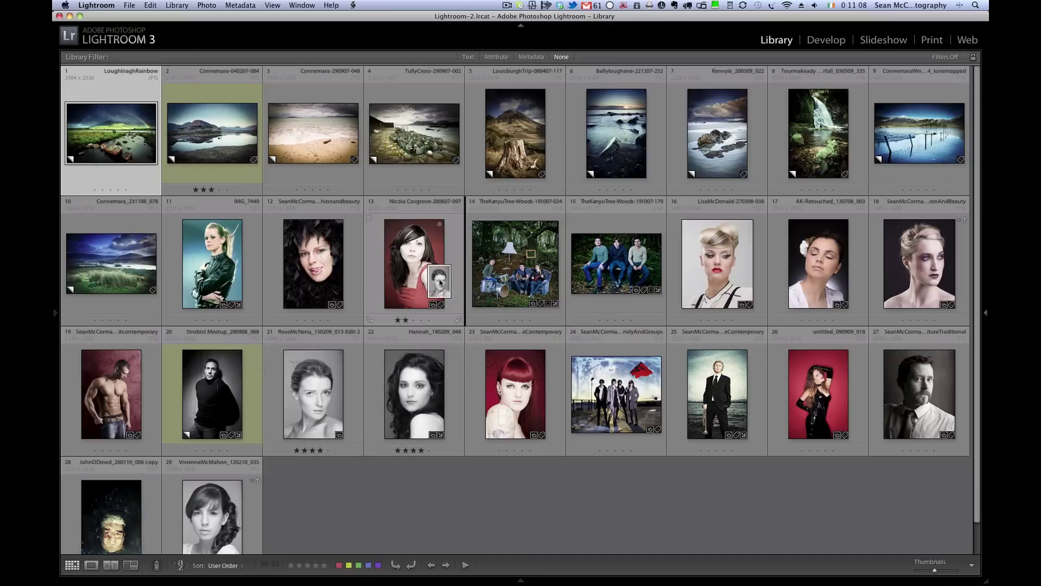
Gather the women's portraits after the landscapes, moving the two forest group shots and two of the men's portraits to the end
left_click_drag(551, 262, 542, 263)
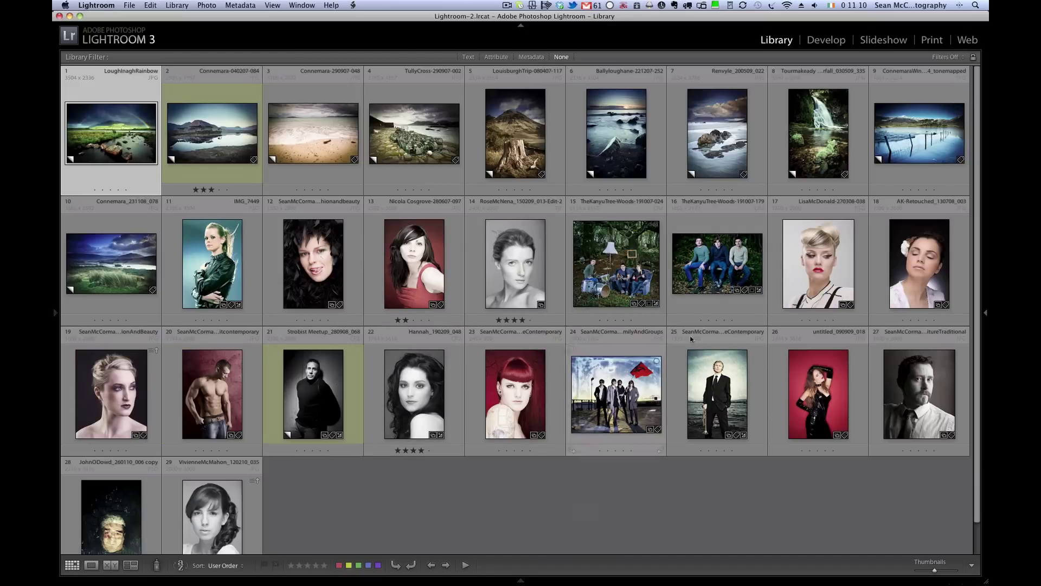
left_click_drag(705, 282, 629, 492)
left_click_drag(597, 298, 489, 500)
left_click_drag(917, 277, 434, 504)
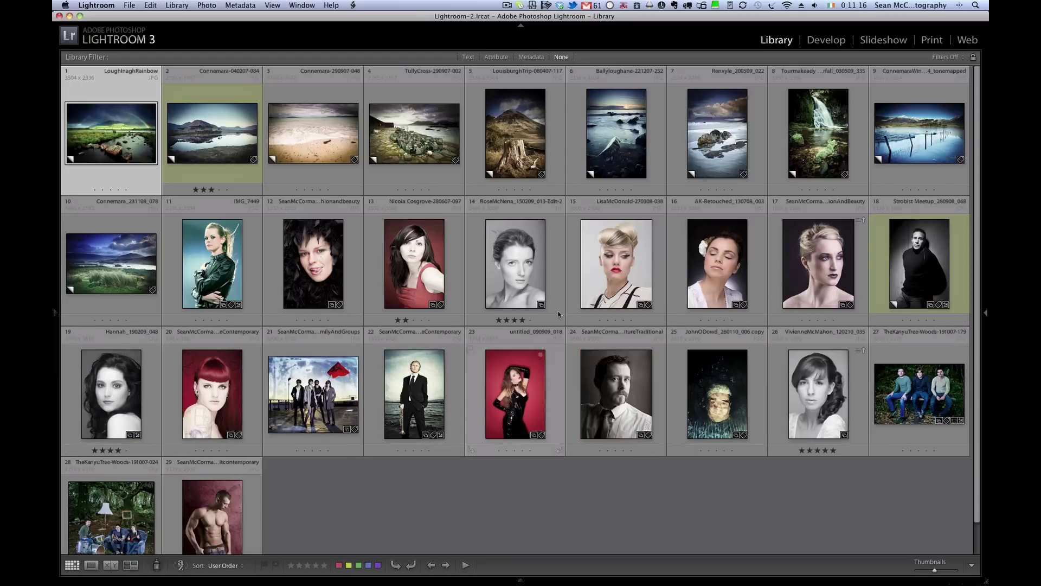
left_click_drag(884, 259, 472, 520)
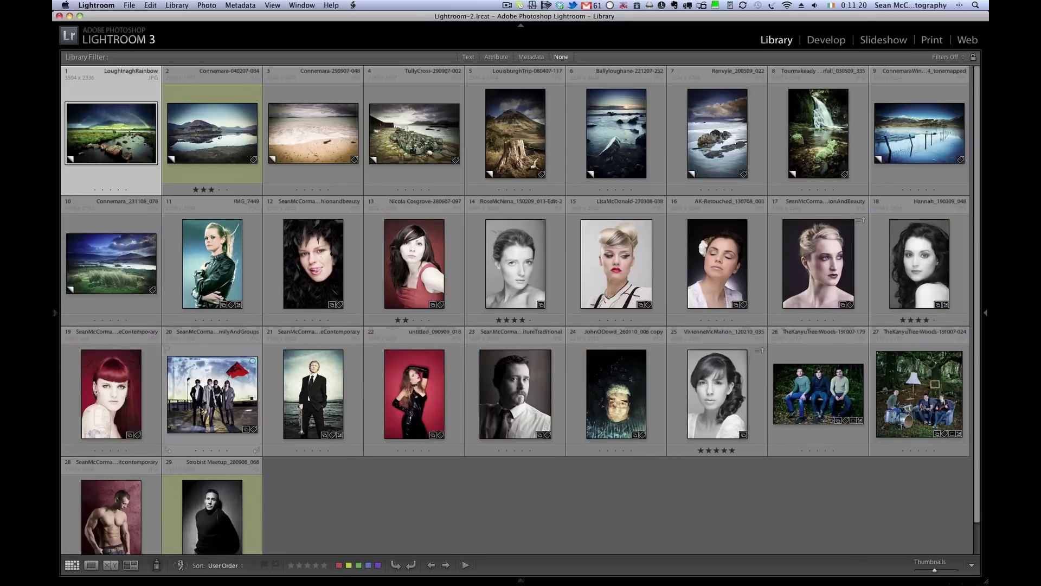
left_click_drag(716, 406, 179, 402)
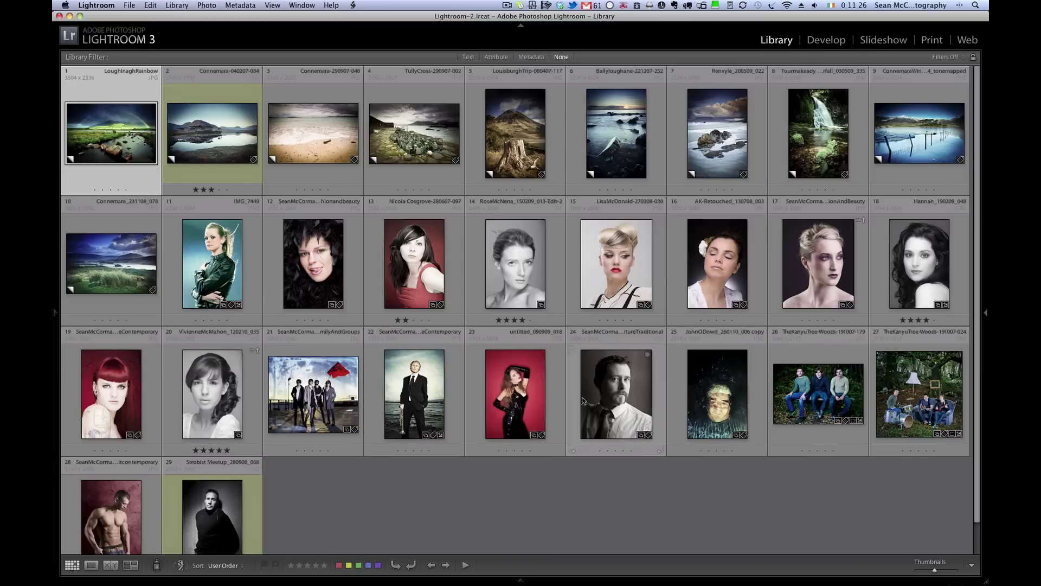
left_click_drag(507, 405, 271, 417)
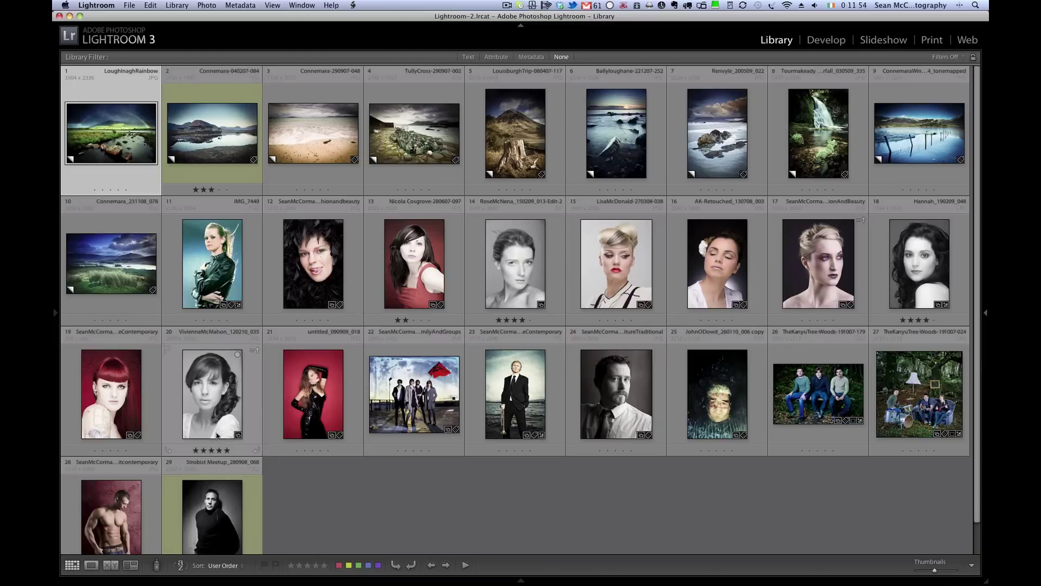
Switch to the Web module and set the gallery's layout style to LRB Portfolio 2.7
left_click(967, 40)
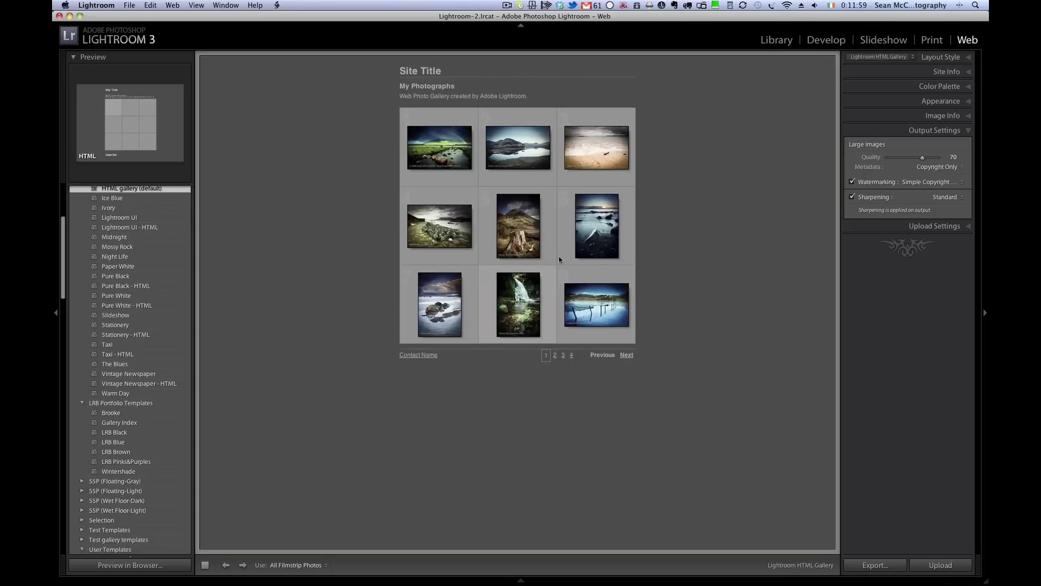
left_click(881, 56)
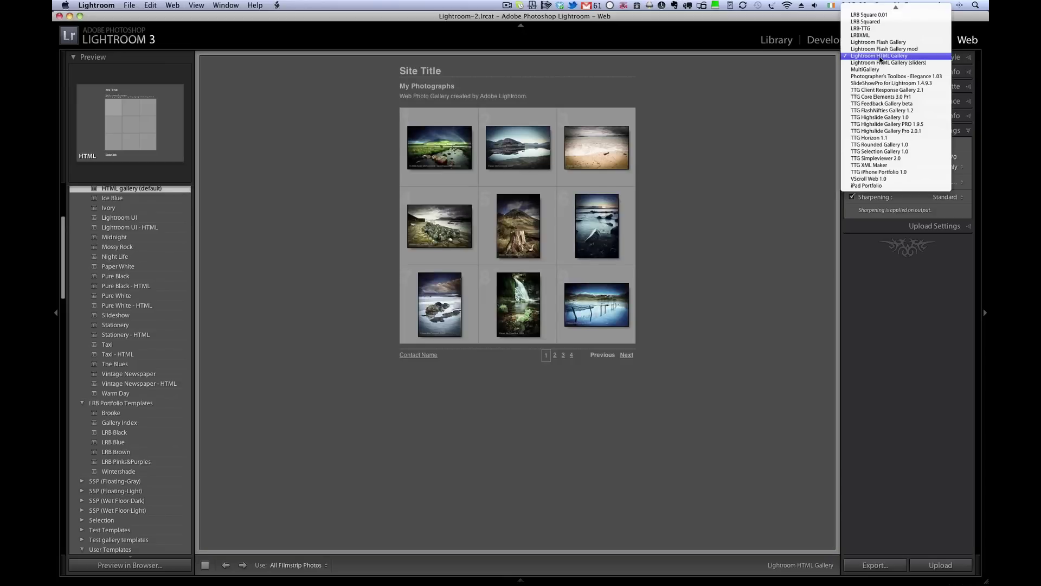
mouse_move(896, 8)
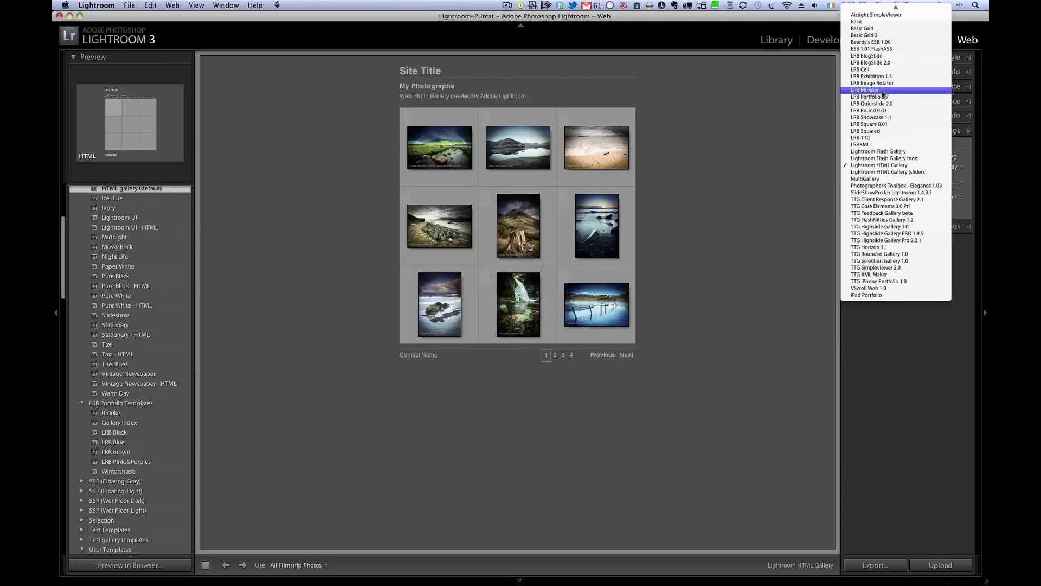
left_click(884, 97)
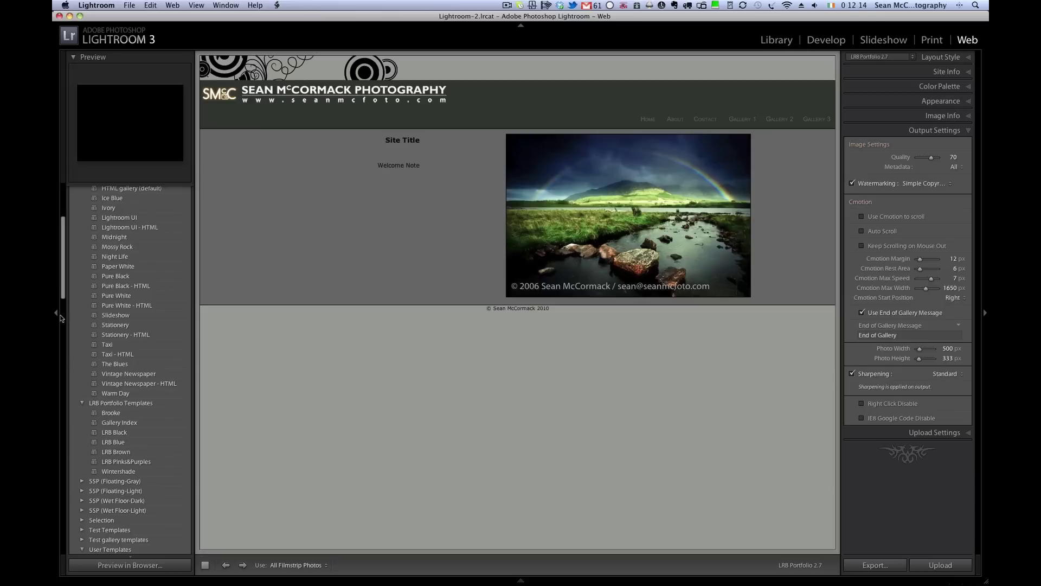
Preview the Brooke, Gallery Index, LRB Black, LRB Blue and LRB Brown portfolio templates, and settle on LRB Black
left_click(135, 414)
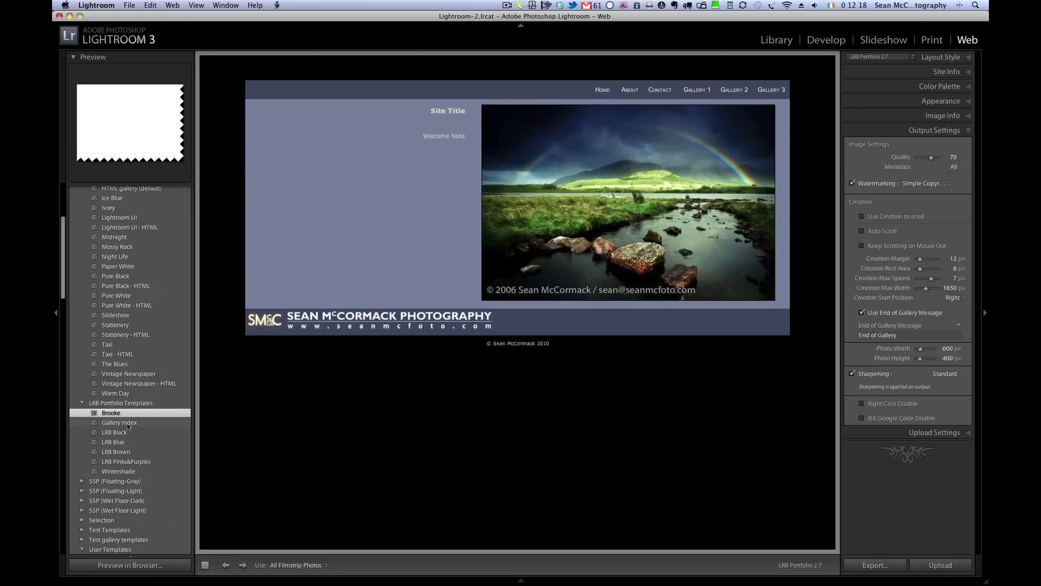
left_click(131, 424)
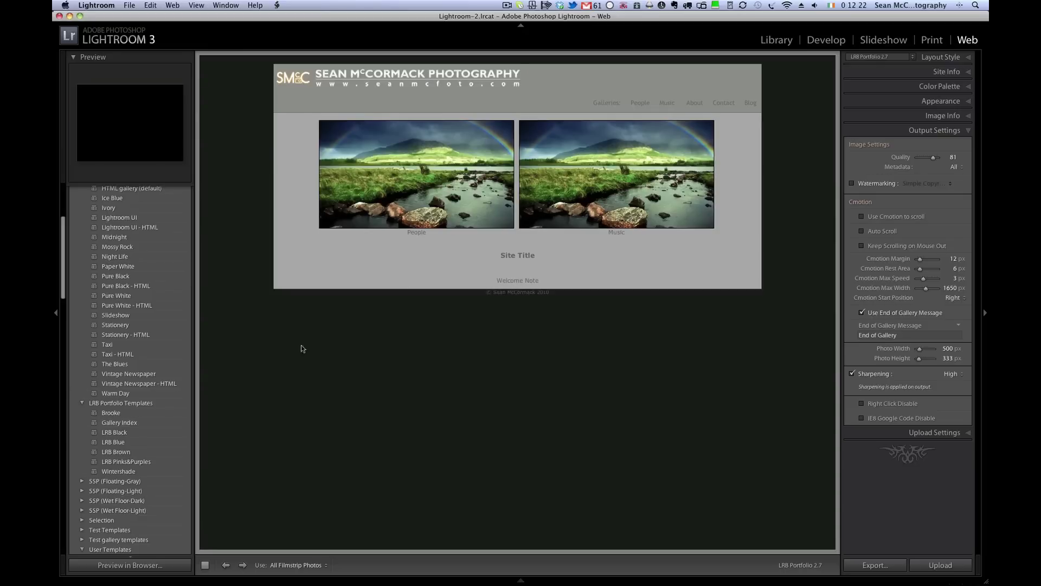
left_click(135, 433)
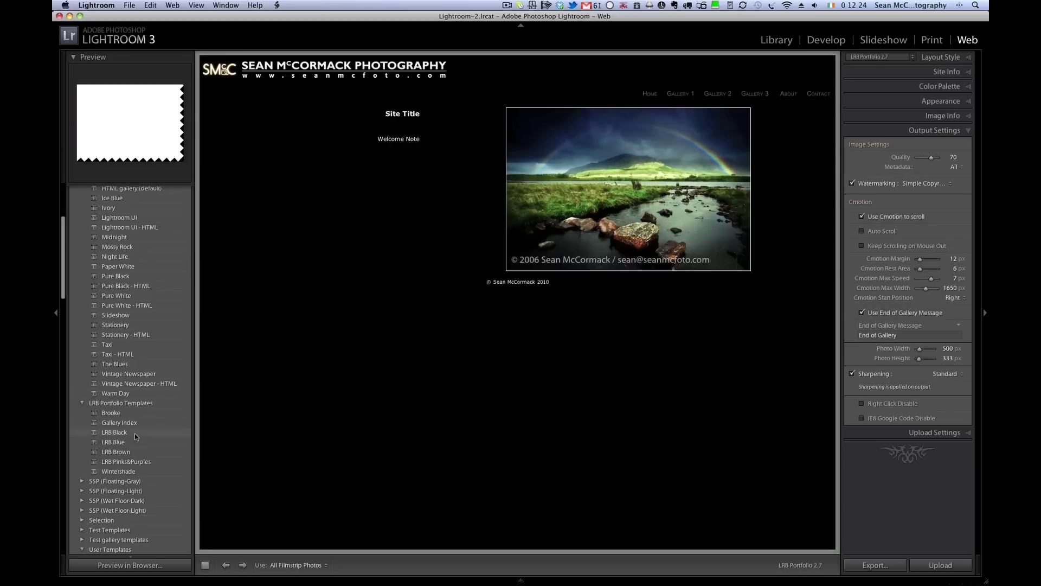
left_click(132, 443)
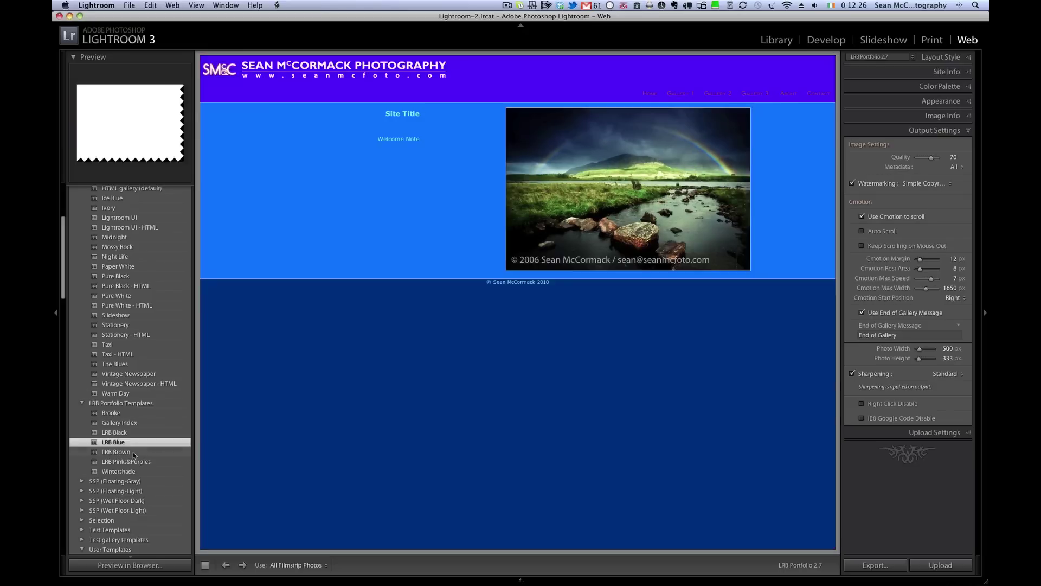
left_click(135, 452)
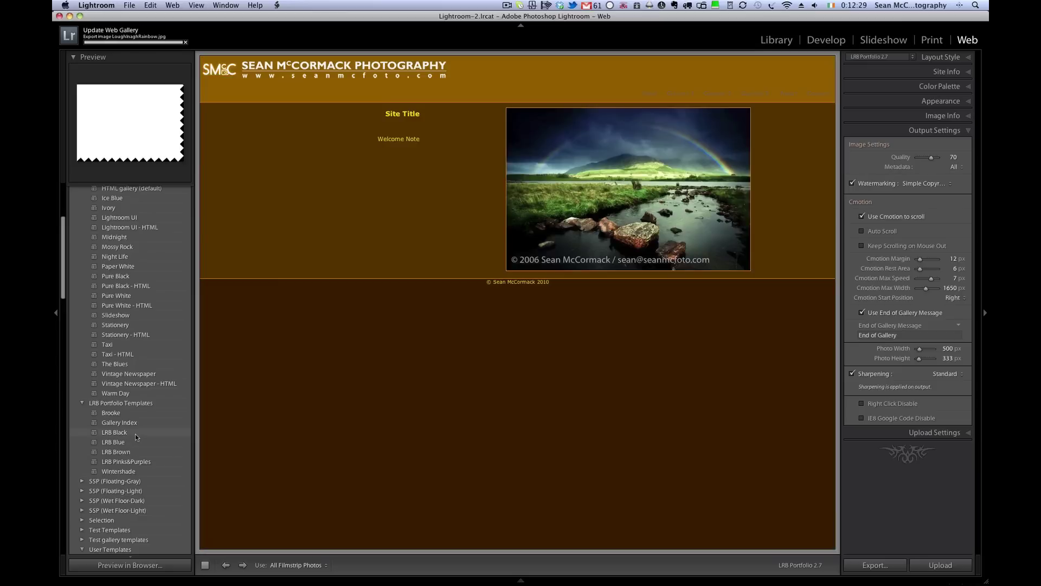
left_click(135, 434)
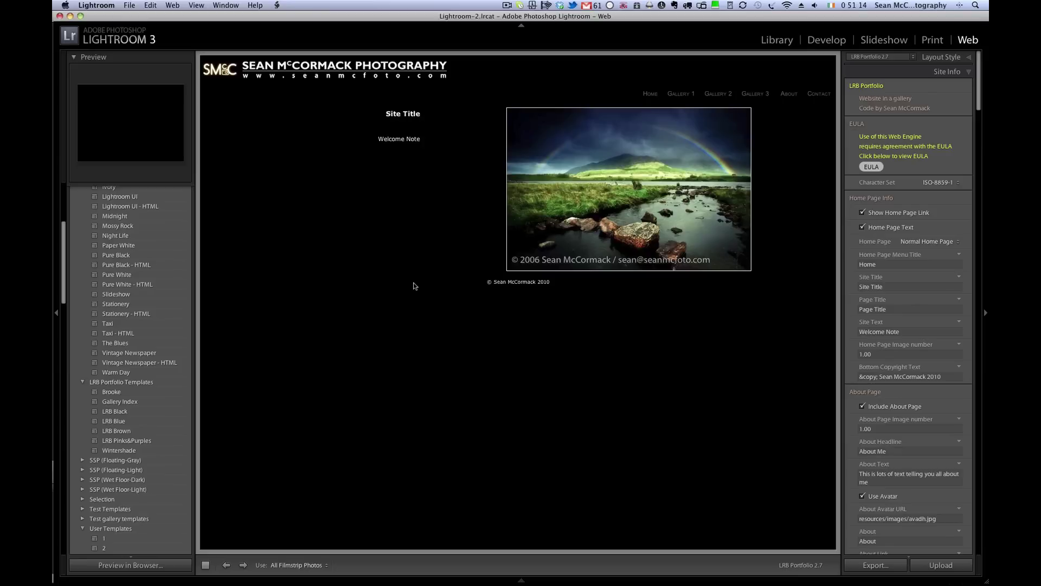
Set the gallery's Body Colour and Image Area Colour to white and its Body Text Colour to black
left_click(968, 73)
left_click(950, 87)
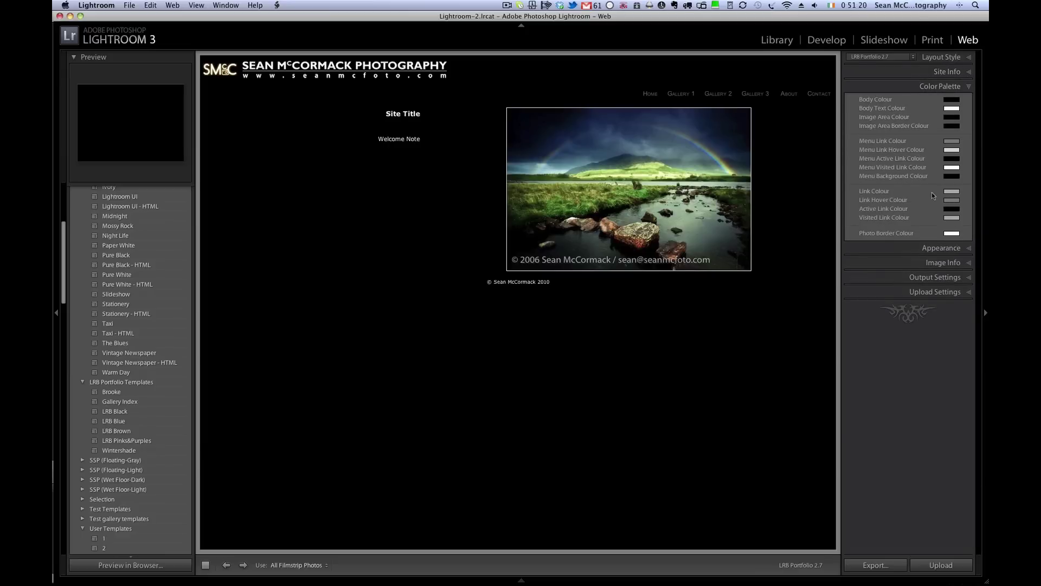
left_click(953, 103)
left_click(850, 99)
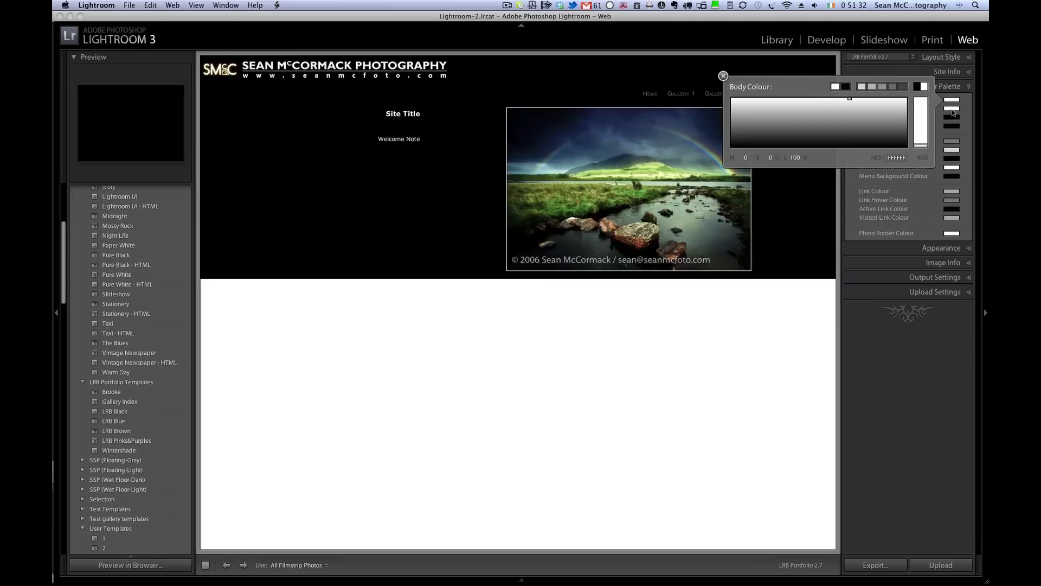
left_click(953, 110)
left_click(846, 94)
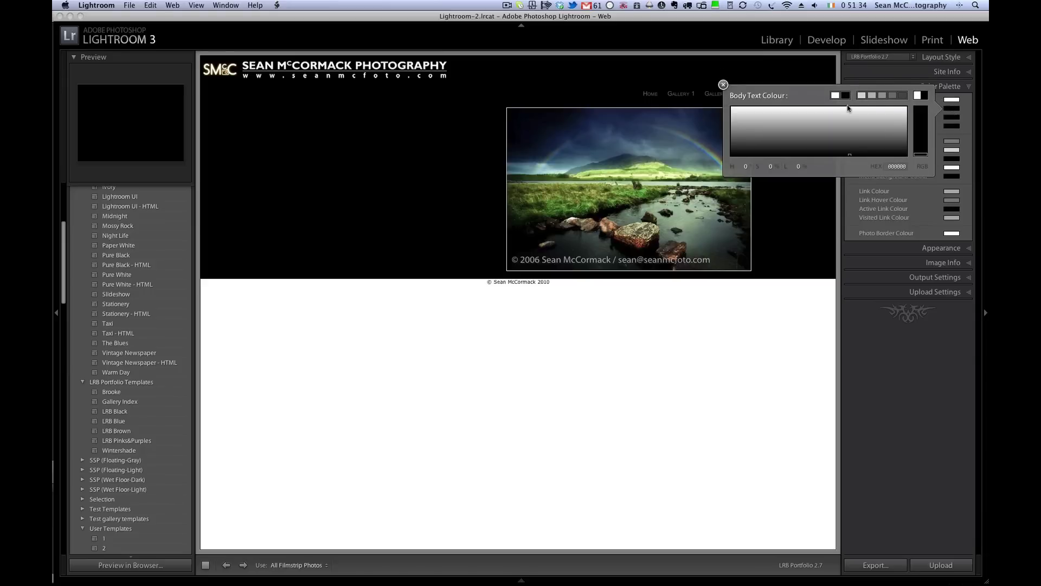
left_click(952, 117)
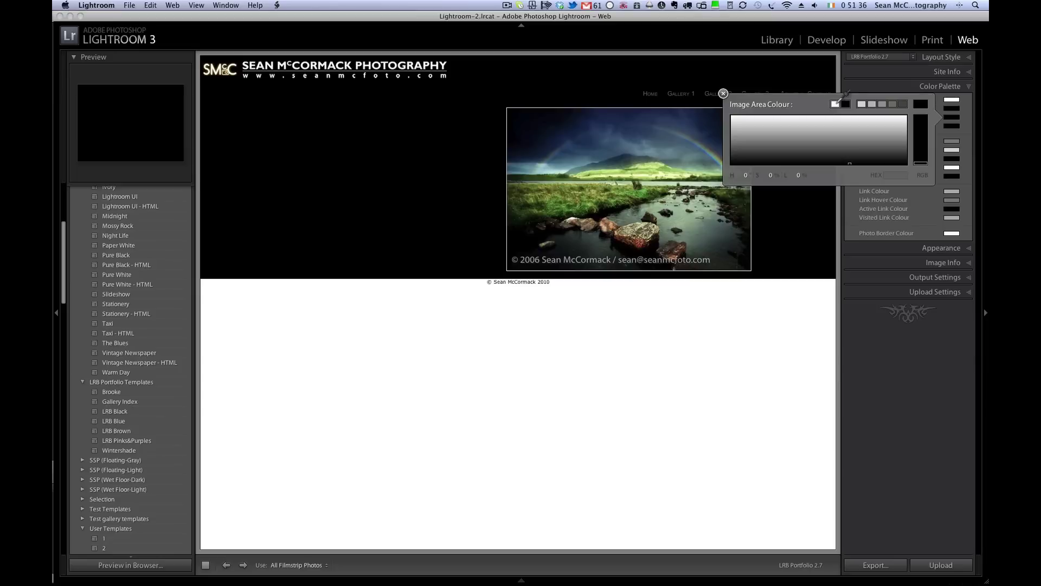
left_click(836, 104)
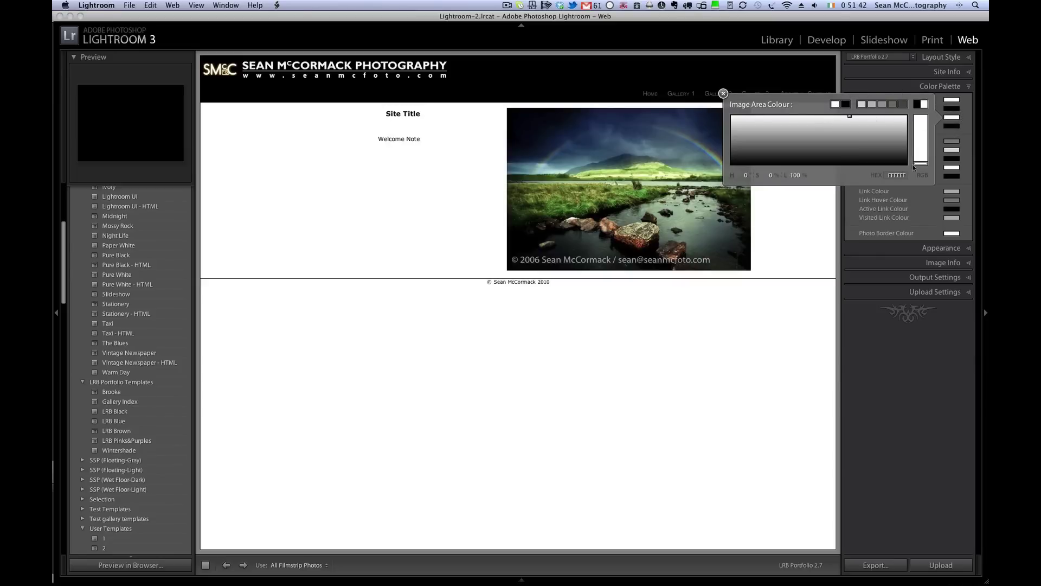
Set the Menu Background Colour to white and the Menu Visited Link Colour to a light grey with 75% lightness
left_click(954, 180)
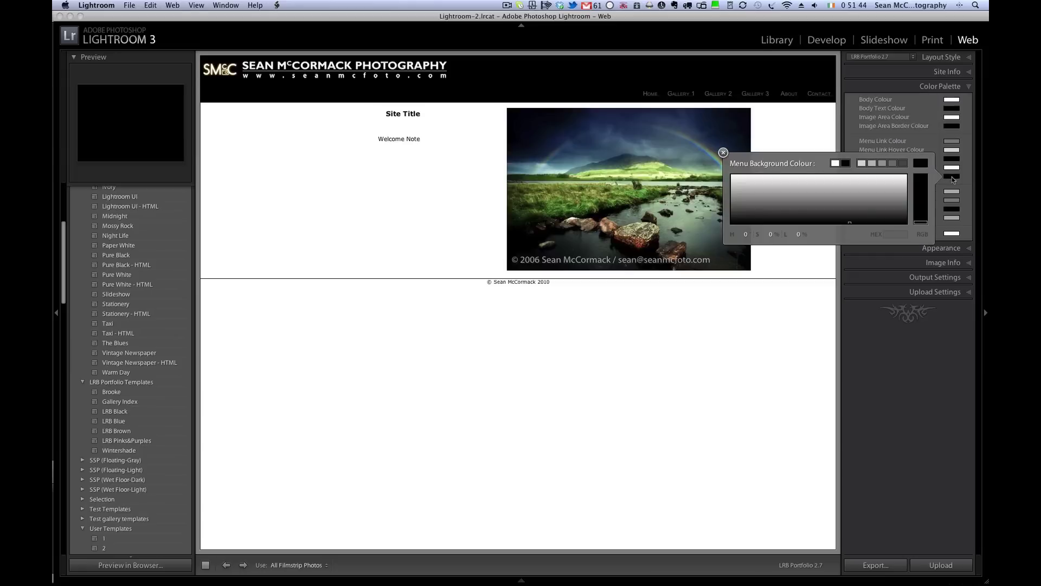
left_click(836, 162)
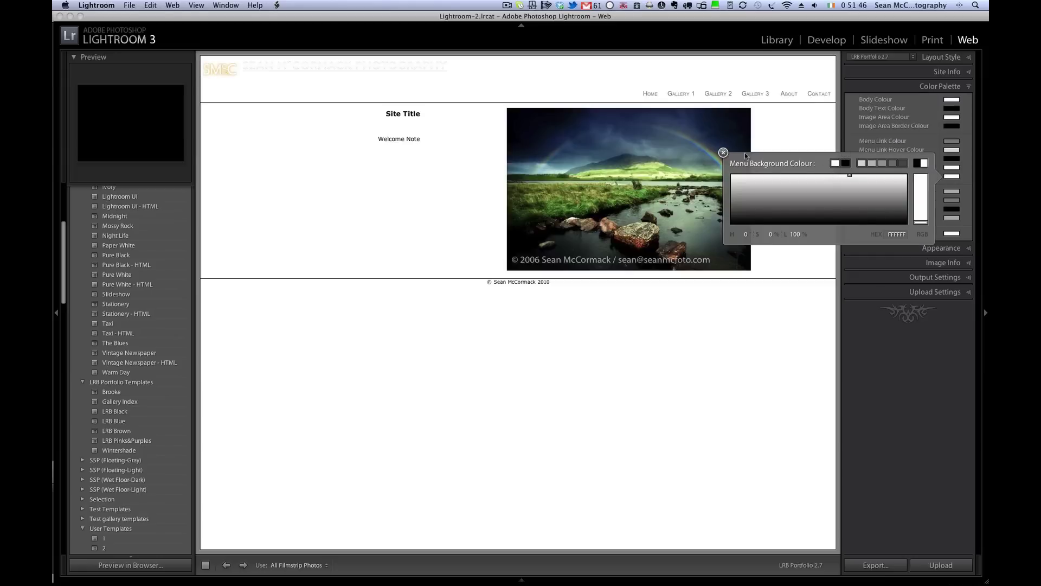
left_click(723, 153)
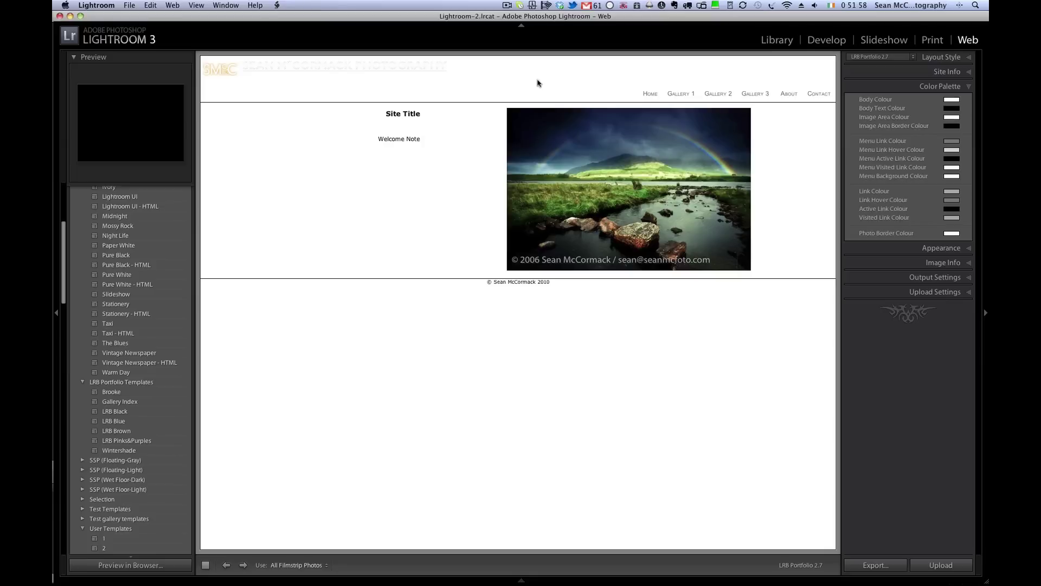
left_click(951, 168)
left_click(861, 178)
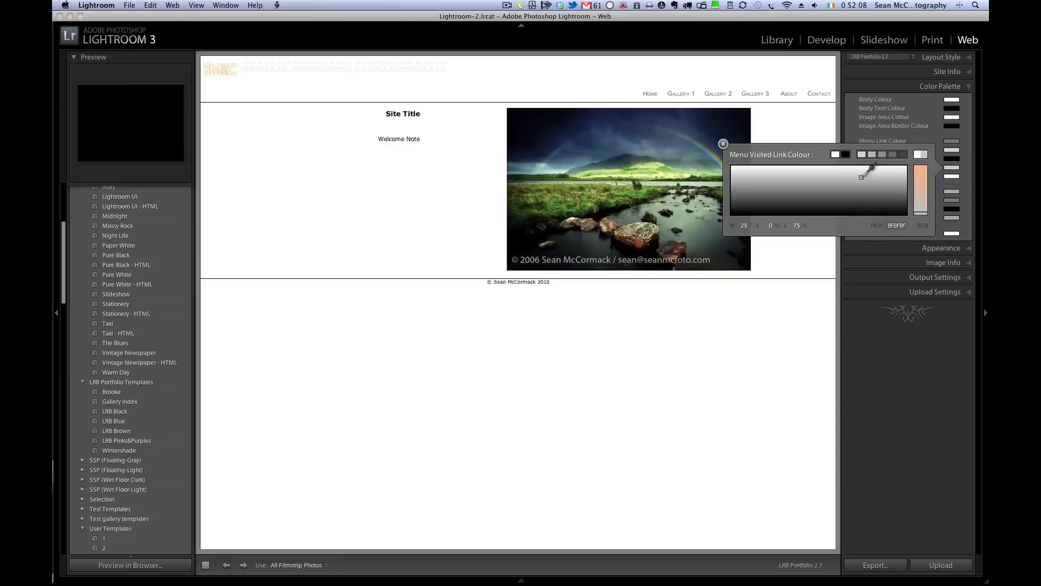
left_click(724, 143)
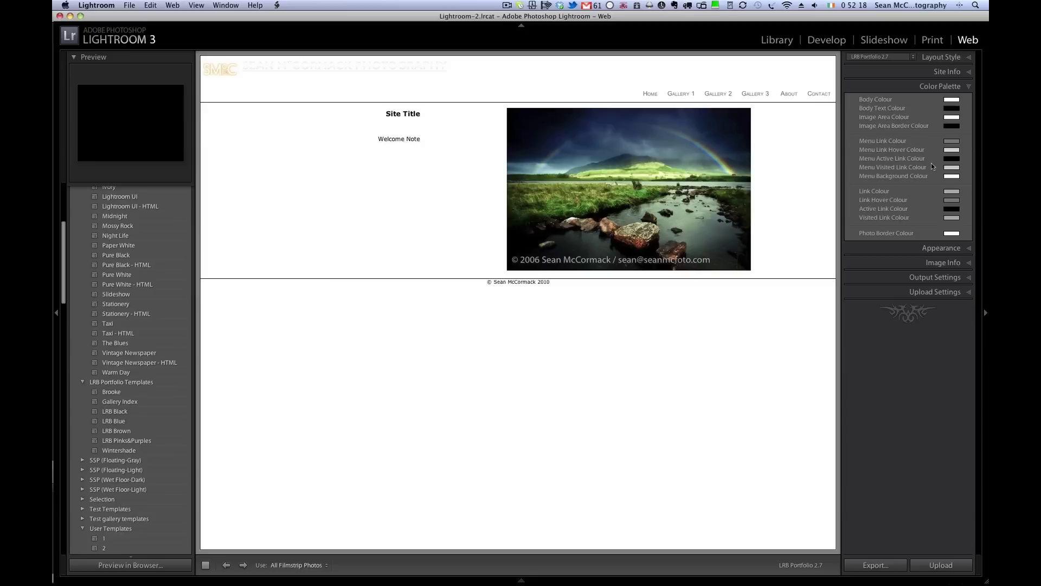
Change the site's identity plate to Black Logo in the Appearance settings
left_click(964, 251)
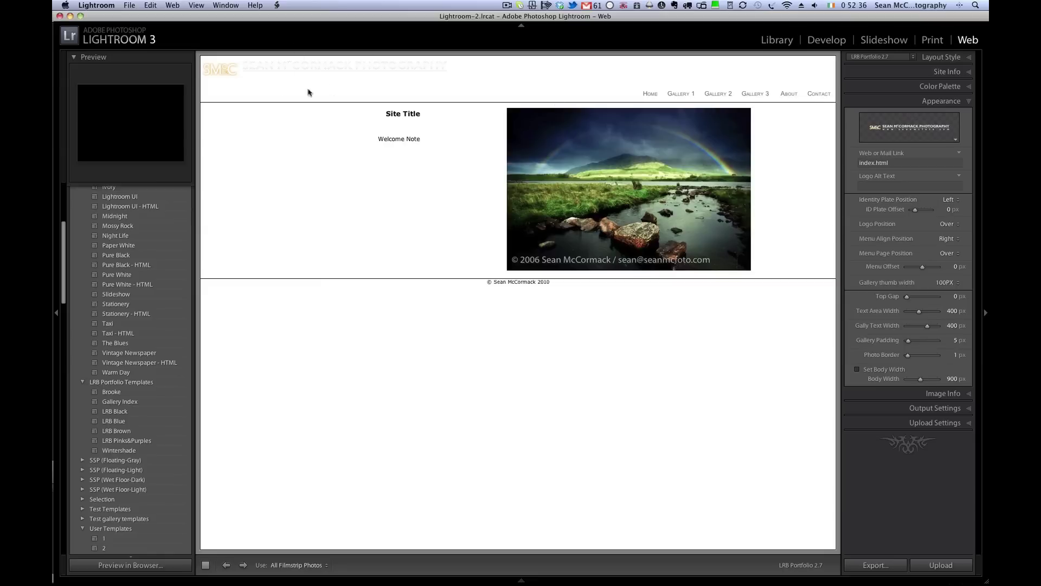
left_click(923, 130)
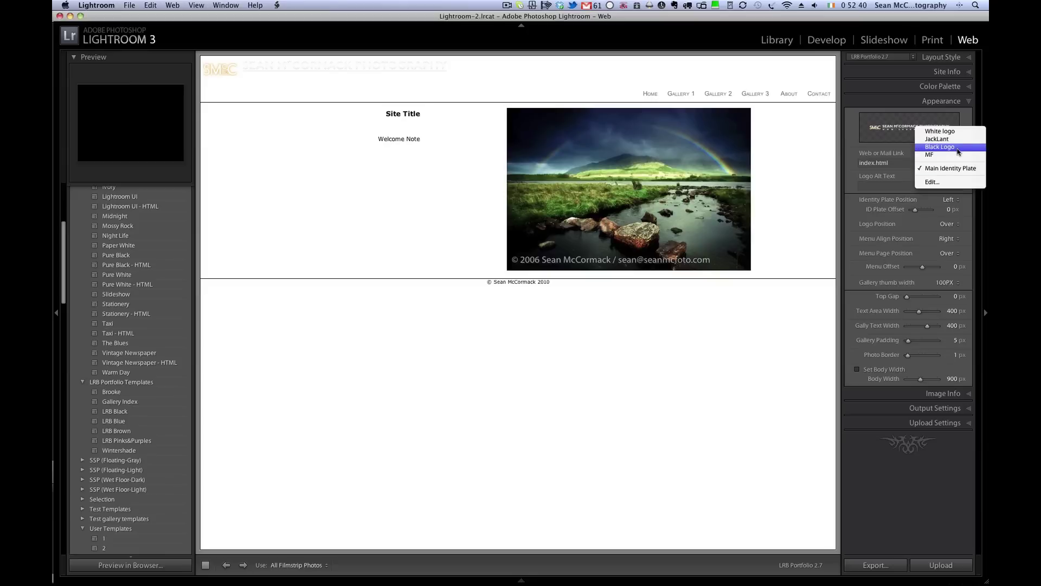
left_click(952, 147)
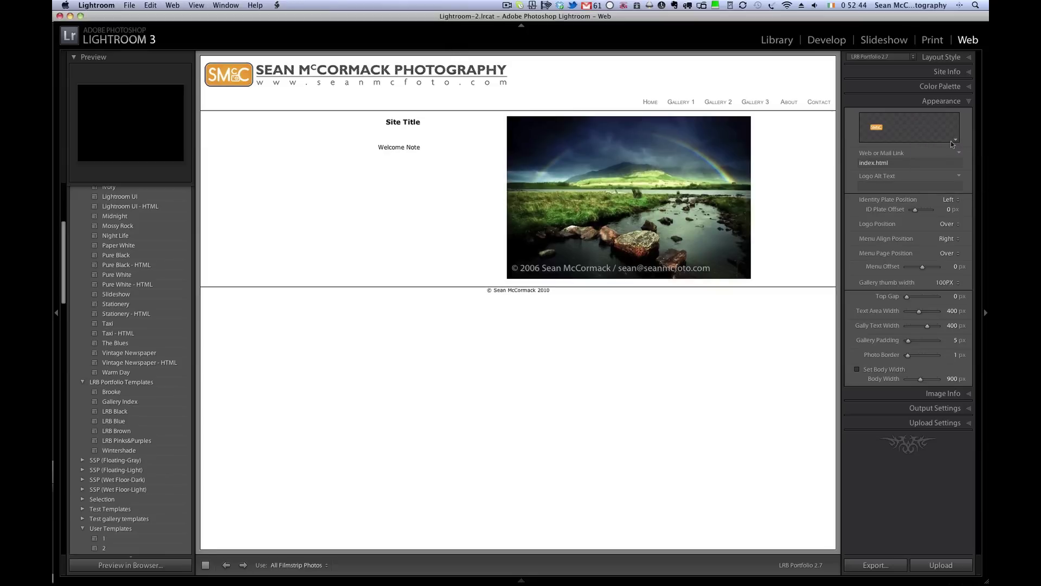
Review the graphical identity plate in the Identity Plate Editor and accept it as it is
left_click(929, 136)
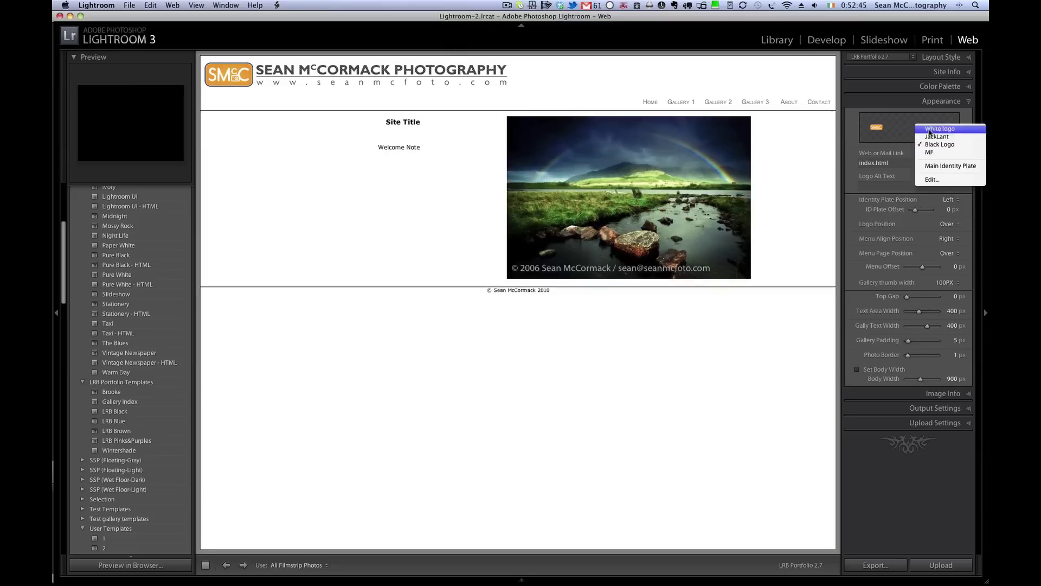
left_click(949, 180)
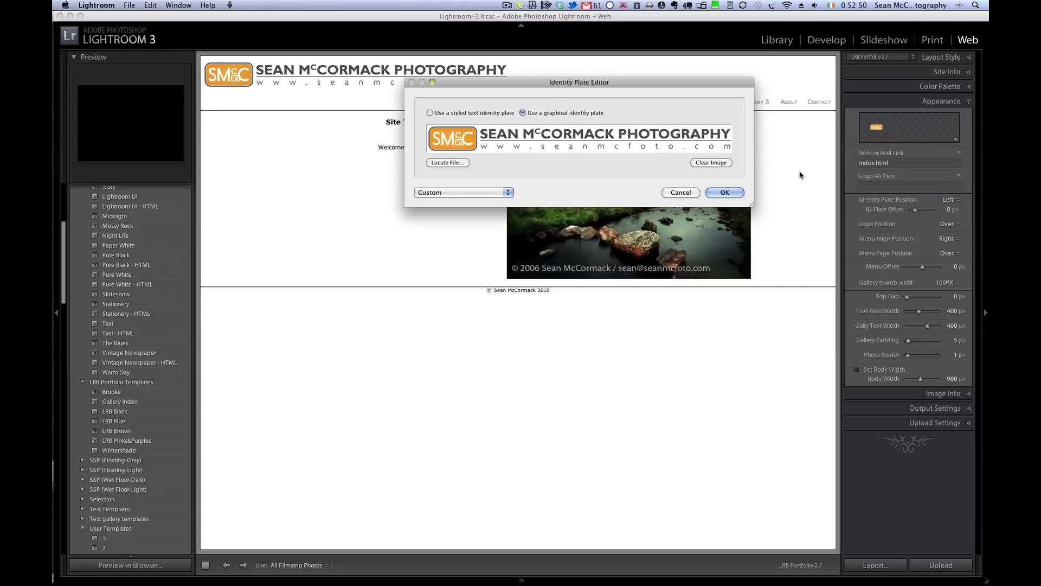
left_click(726, 193)
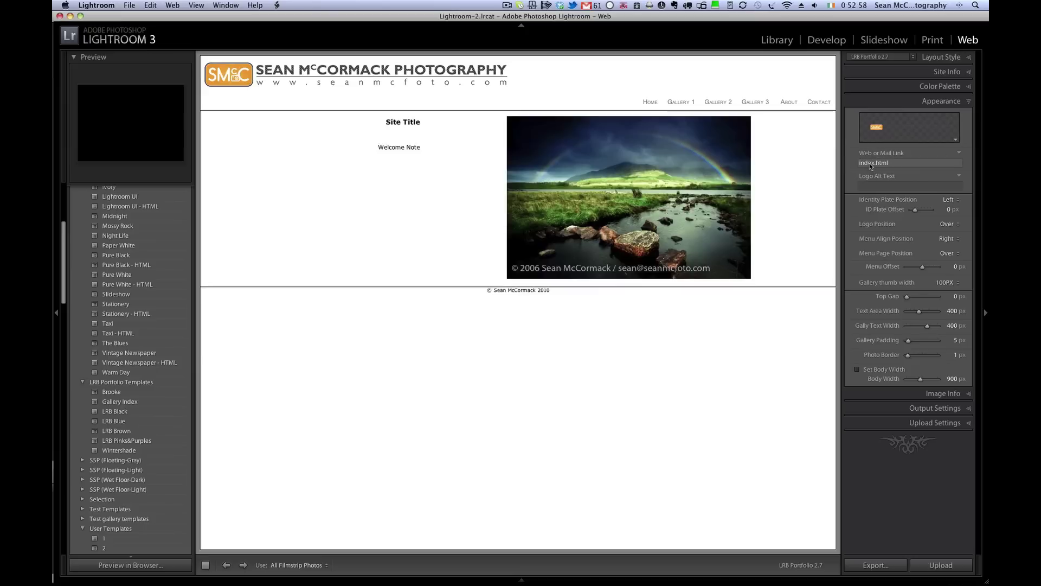
Enter logo alt text made of the photographer's name followed by "photo photographer galway ireland headshot fashion"
left_click(881, 185)
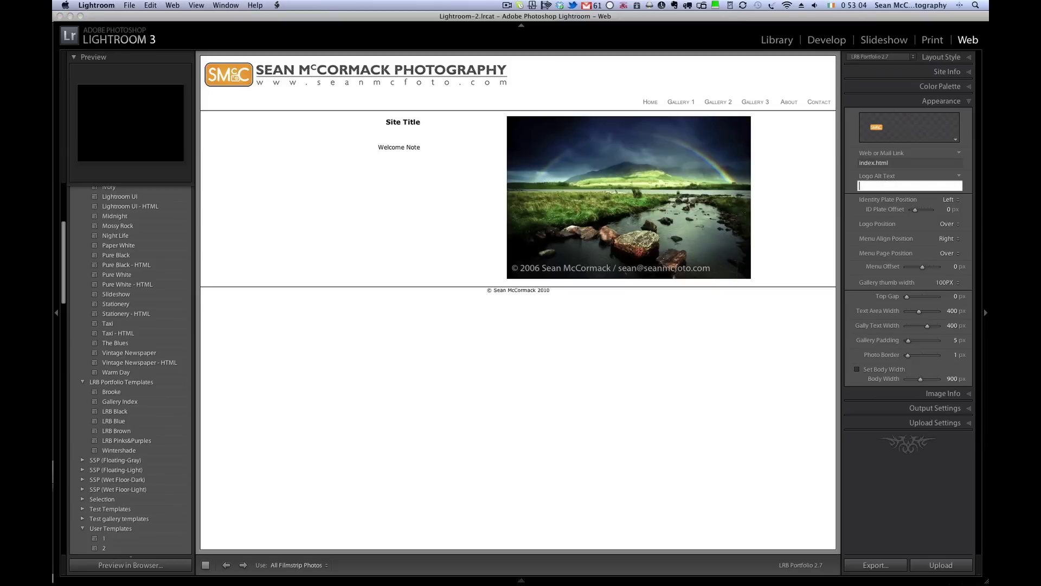
type("Sean McCormack p")
type("hot")
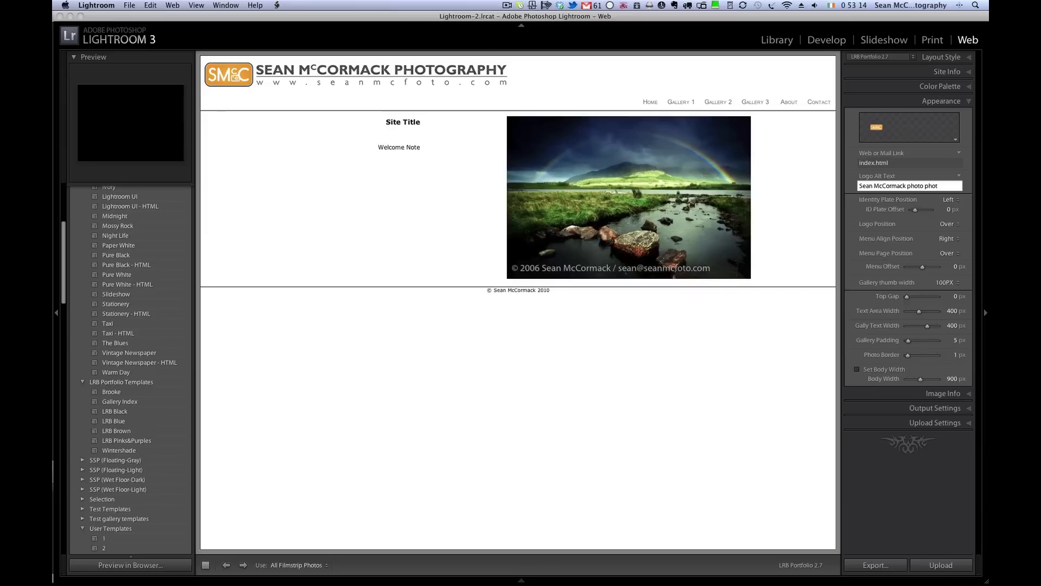
type("ographer")
type(" galway ir")
type("eland hea")
type("dshot")
type(" fashion")
key("Tab")
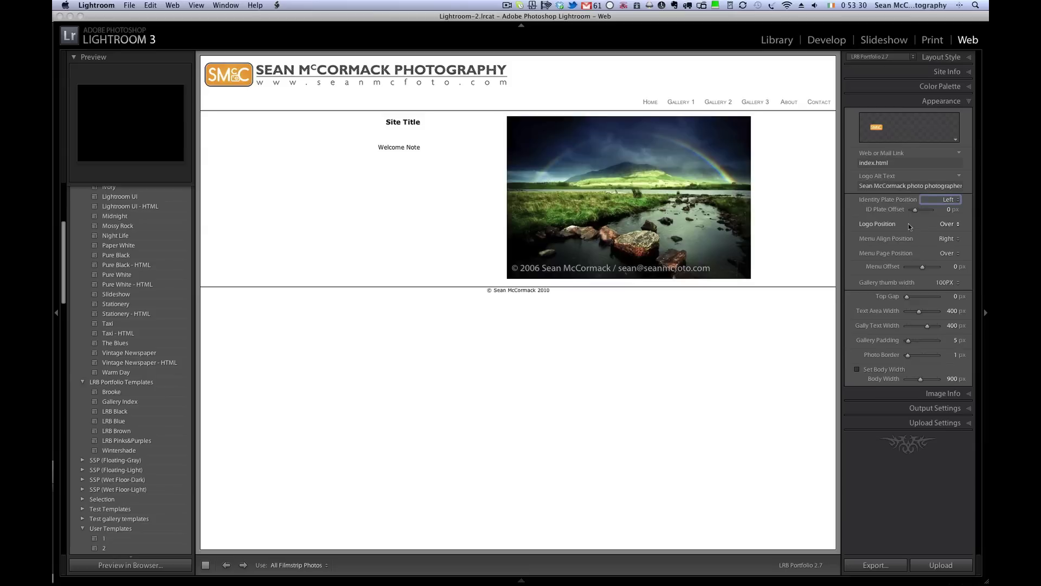
Set the Identity Plate Position to Center, try the logo position Under, and return it to Over
left_click(946, 200)
left_click(947, 210)
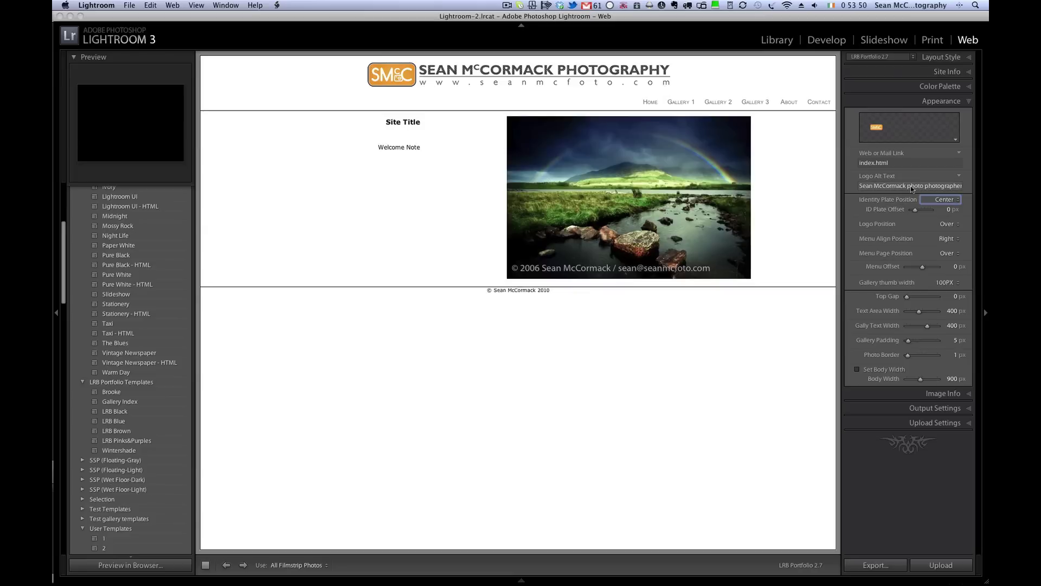
left_click(953, 224)
left_click(948, 233)
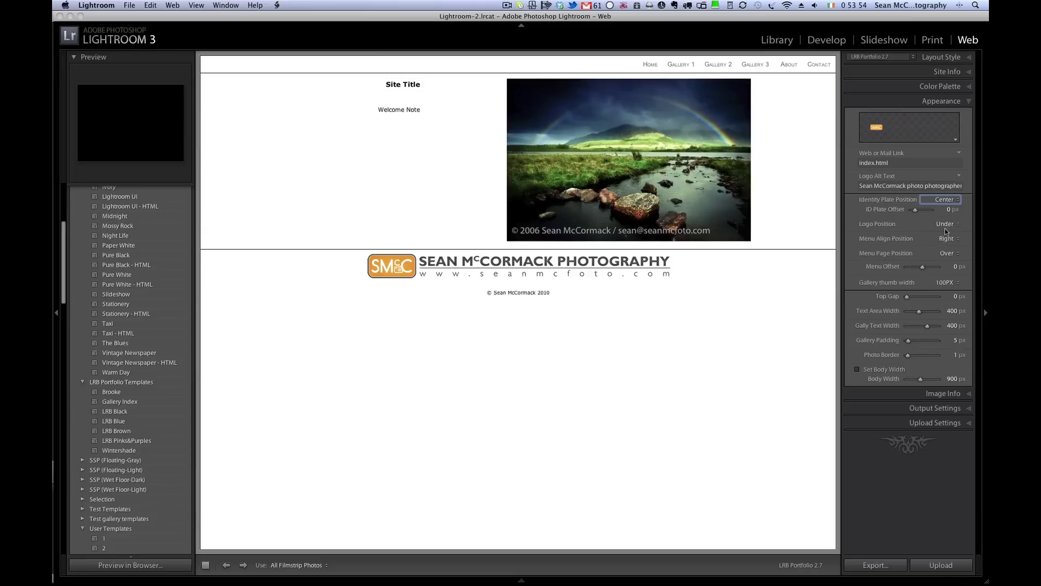
left_click(946, 224)
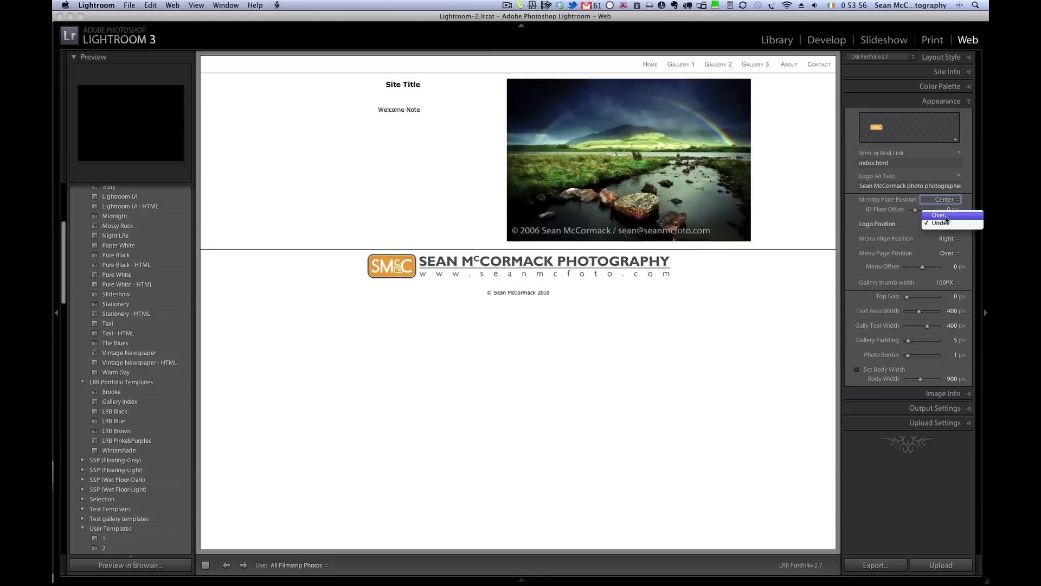
left_click(947, 216)
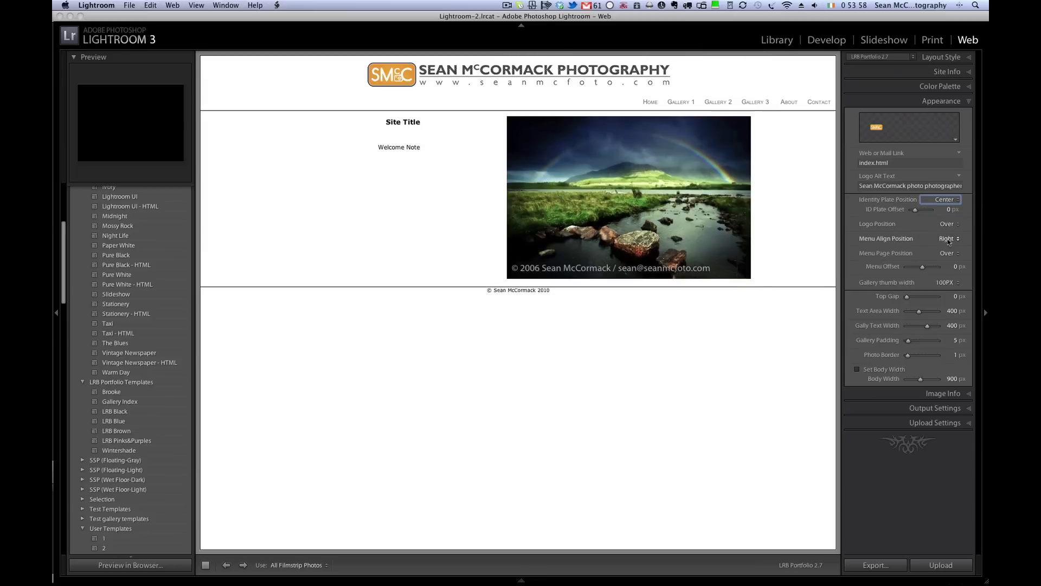
Try a centered menu with the page position Under, and return the menu to Right alignment and Over
left_click(949, 239)
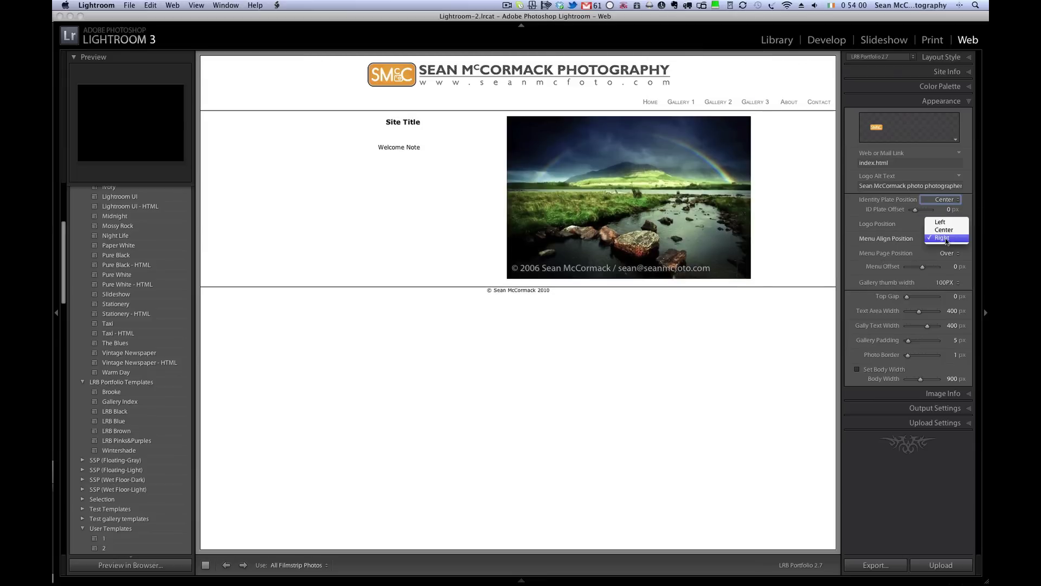
left_click(946, 234)
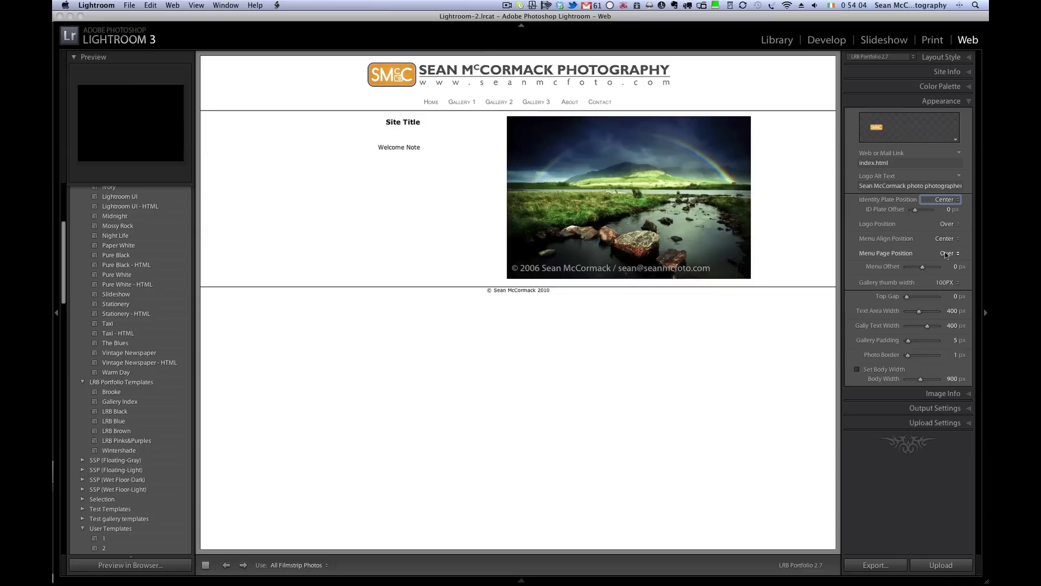
left_click(946, 253)
left_click(946, 262)
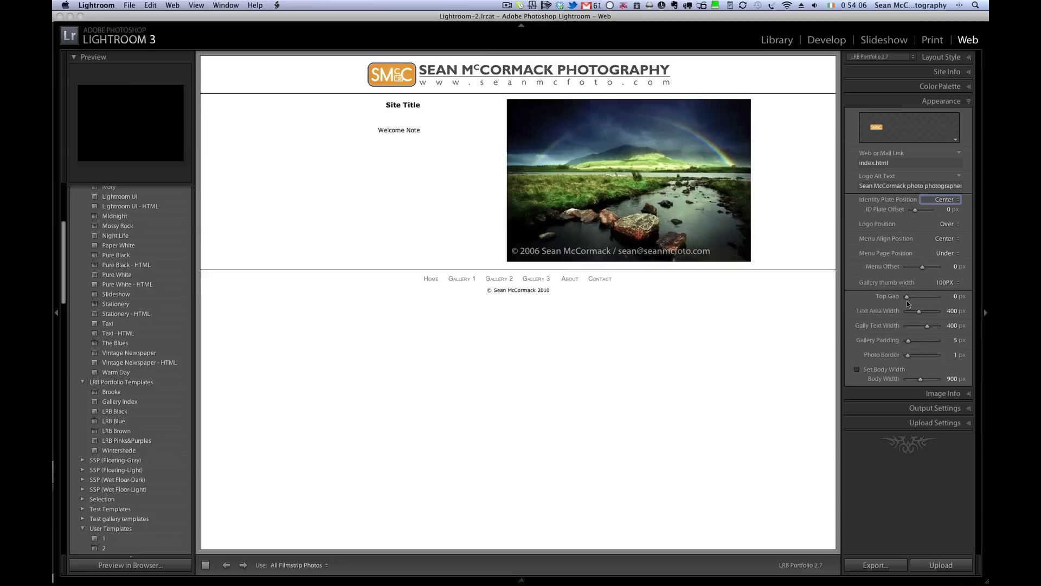
left_click(946, 239)
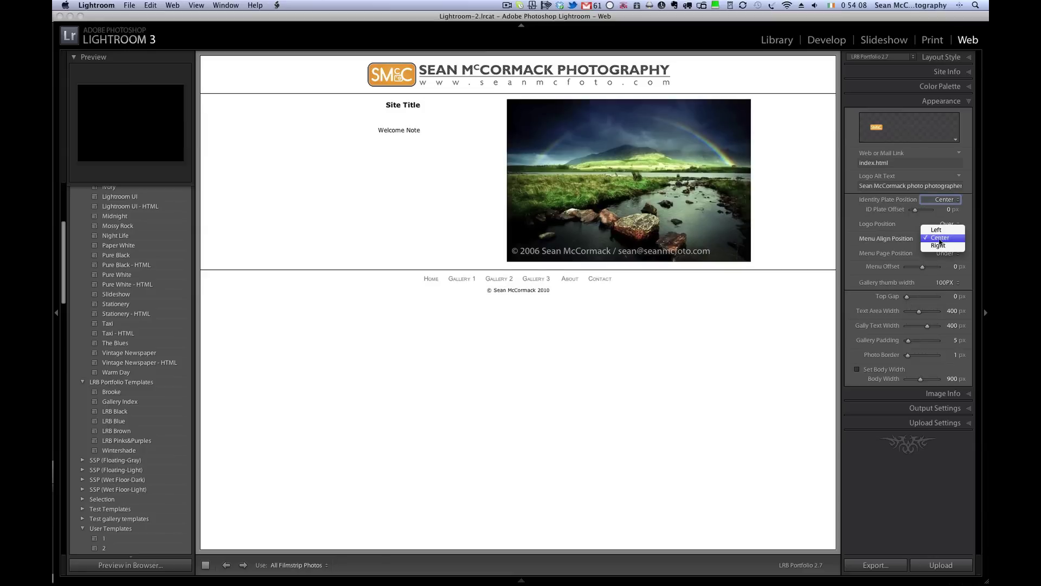
left_click(909, 234)
left_click(947, 254)
left_click(940, 244)
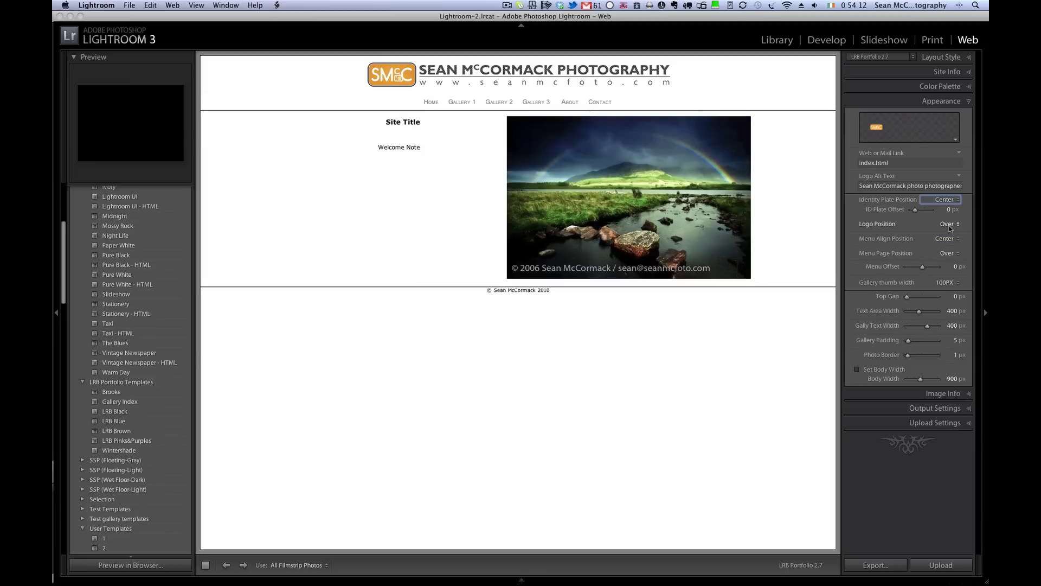
left_click(947, 239)
left_click(946, 248)
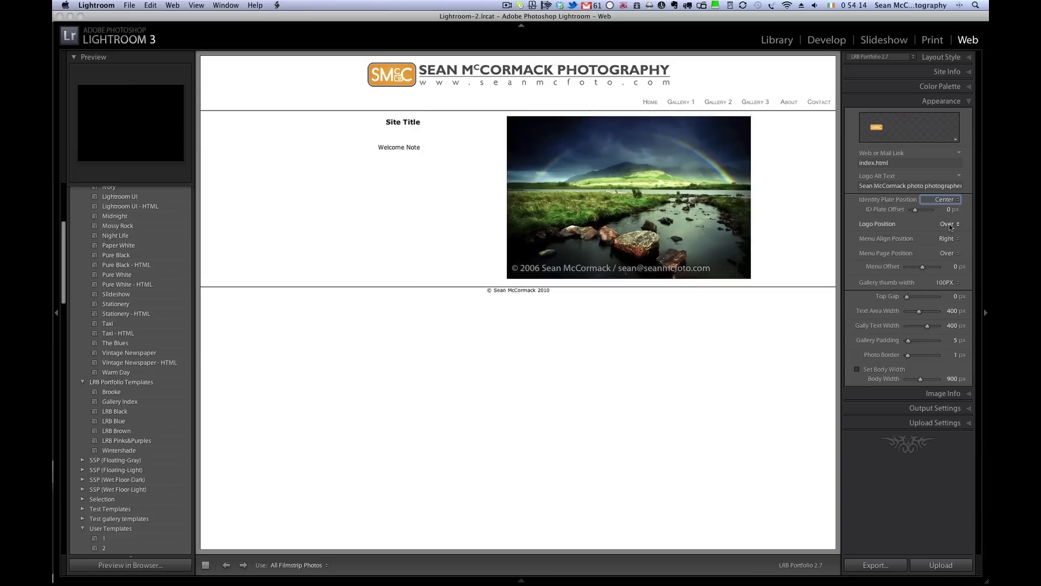
Keep the logo position at Over and set the Identity Plate Position to Left
left_click(950, 224)
left_click(948, 224)
left_click(944, 200)
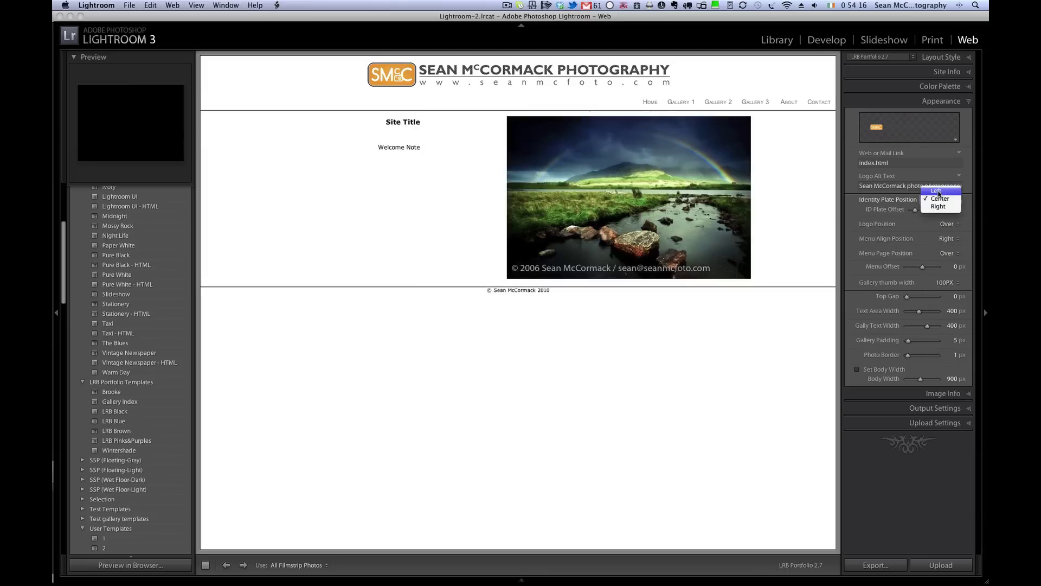
left_click(938, 191)
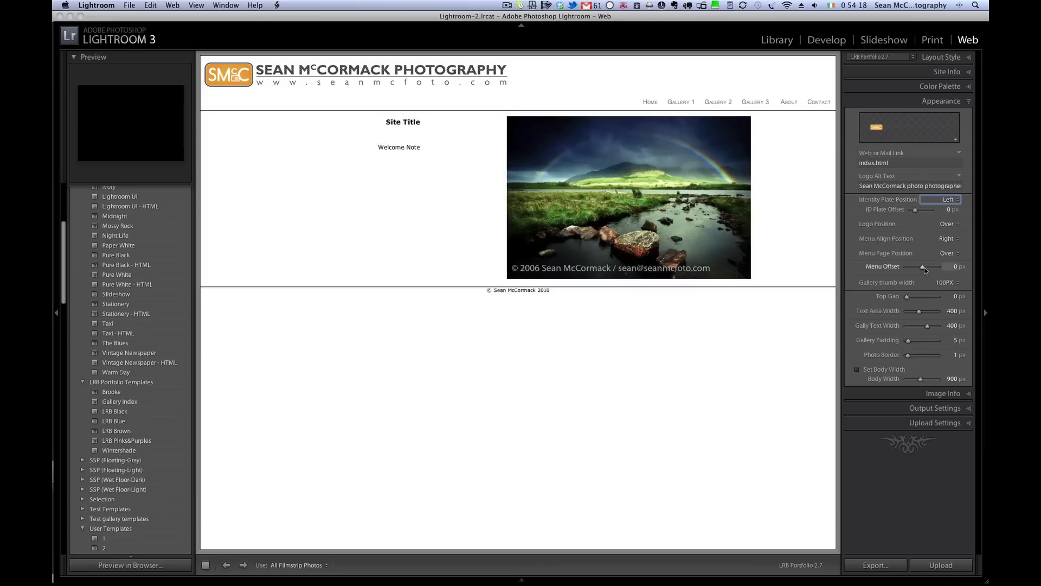
Try raising the menu with a Menu Offset of about -79 px, and reset the offset to 0
mouse_move(925, 268)
left_mouse_down()
mouse_move(917, 265)
mouse_move(936, 259)
mouse_move(912, 266)
left_mouse_up()
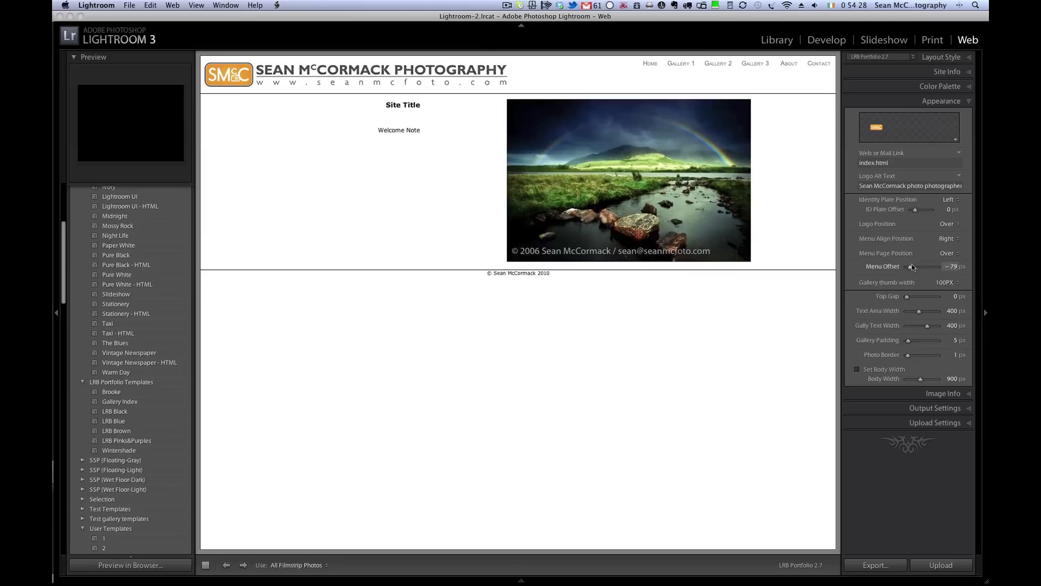
left_click(952, 267)
type("0")
key("Return")
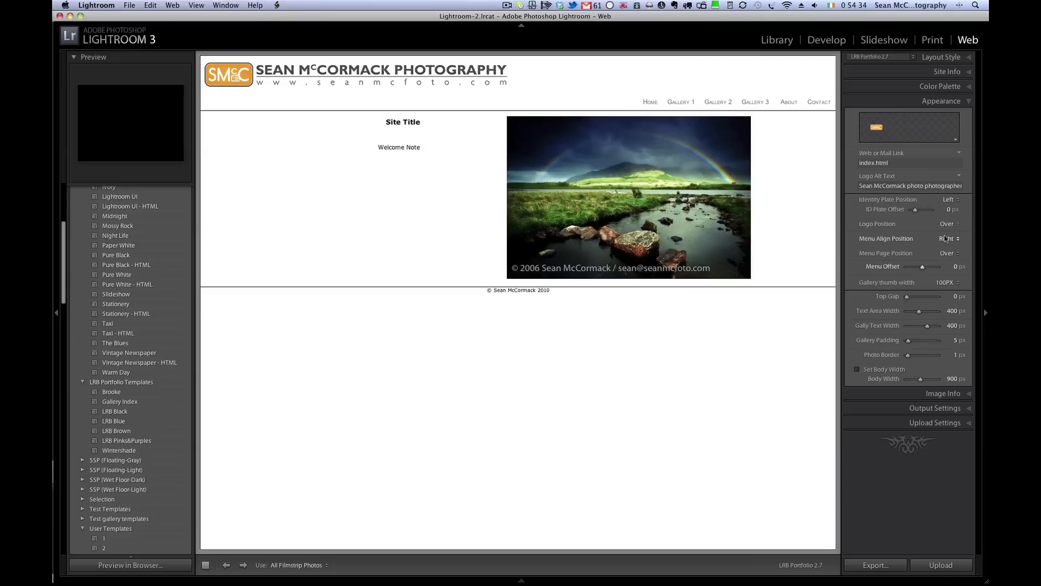
Center both the identity plate and the menu, with the Menu Page Position set to Under
left_click(953, 201)
left_click(948, 207)
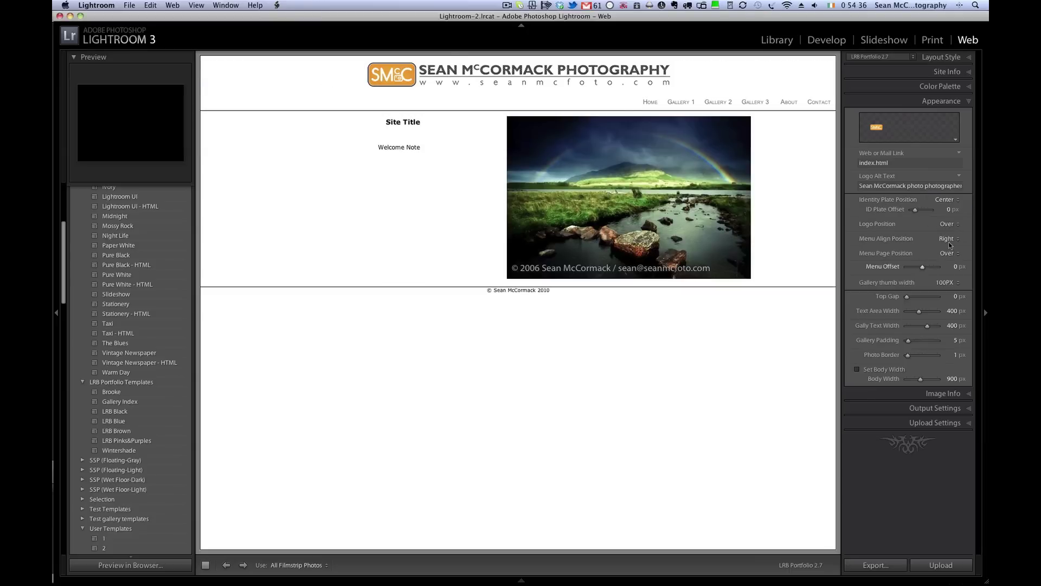
left_click(949, 239)
left_click(950, 232)
left_click(946, 252)
left_click(945, 258)
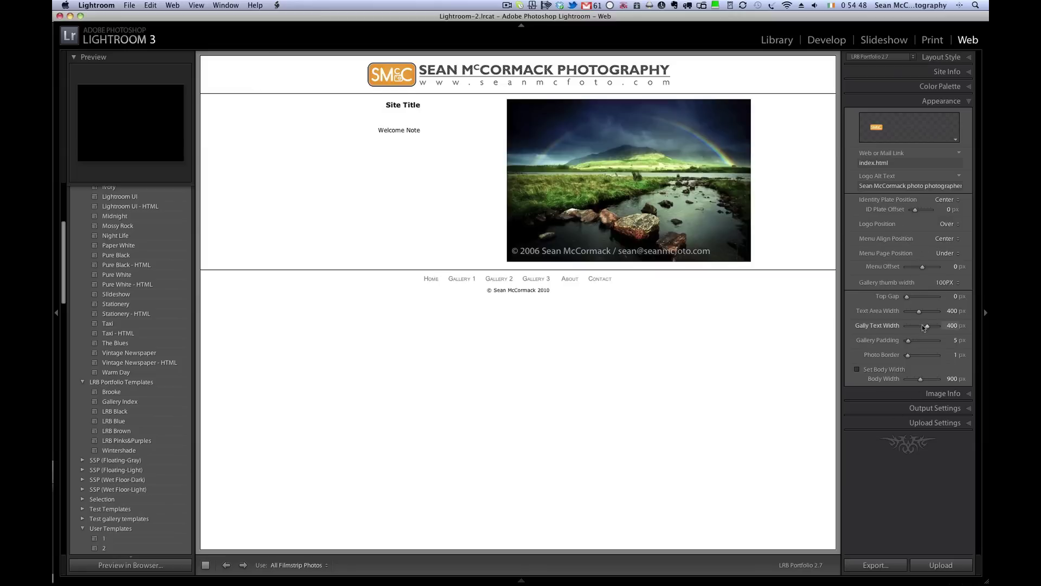
Enable Set Body Width, try a body width of 960 px, and settle on 1000 px
left_click(858, 370)
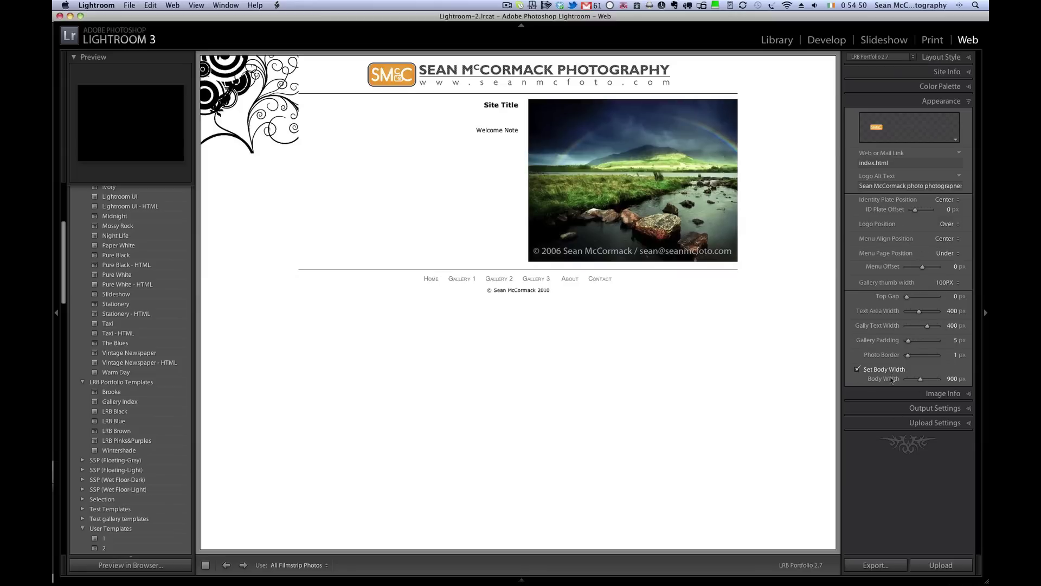
left_click(952, 379)
type("96")
key("Return")
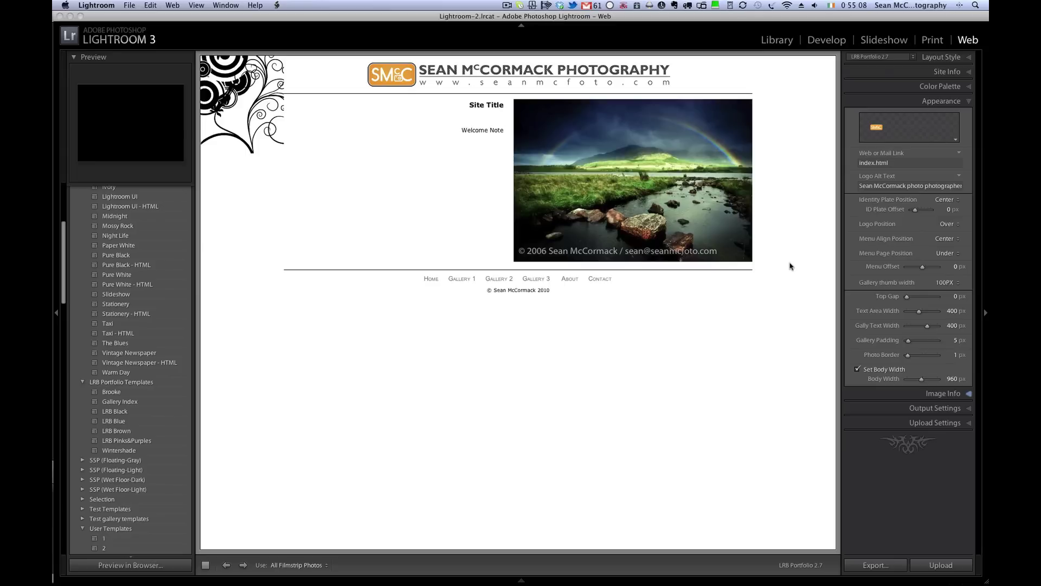
left_click(951, 379)
type("1000")
key("Return")
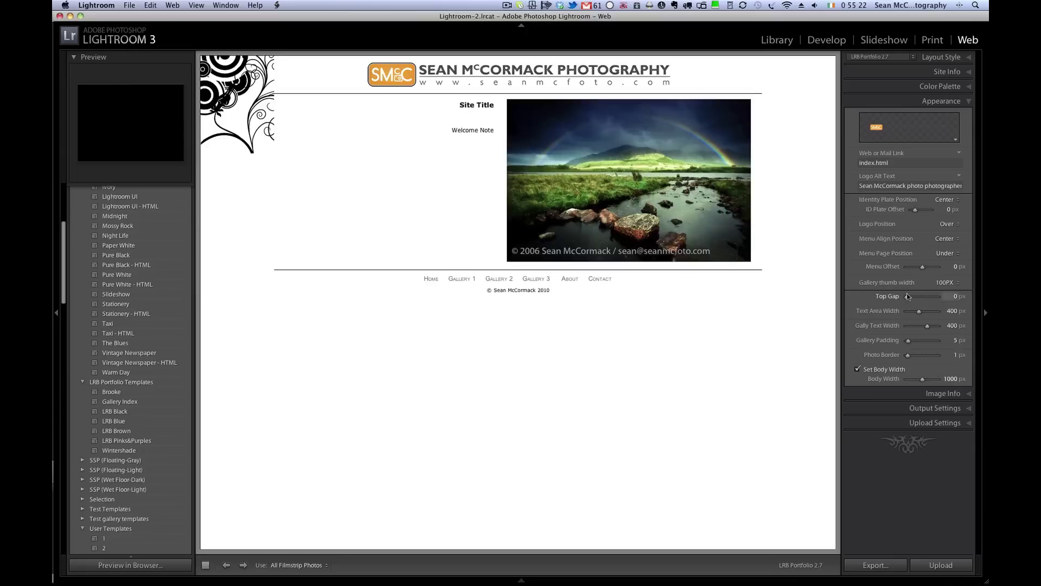
Look through the gallery thumb width options and try adjusting the Top Gap
left_click(945, 283)
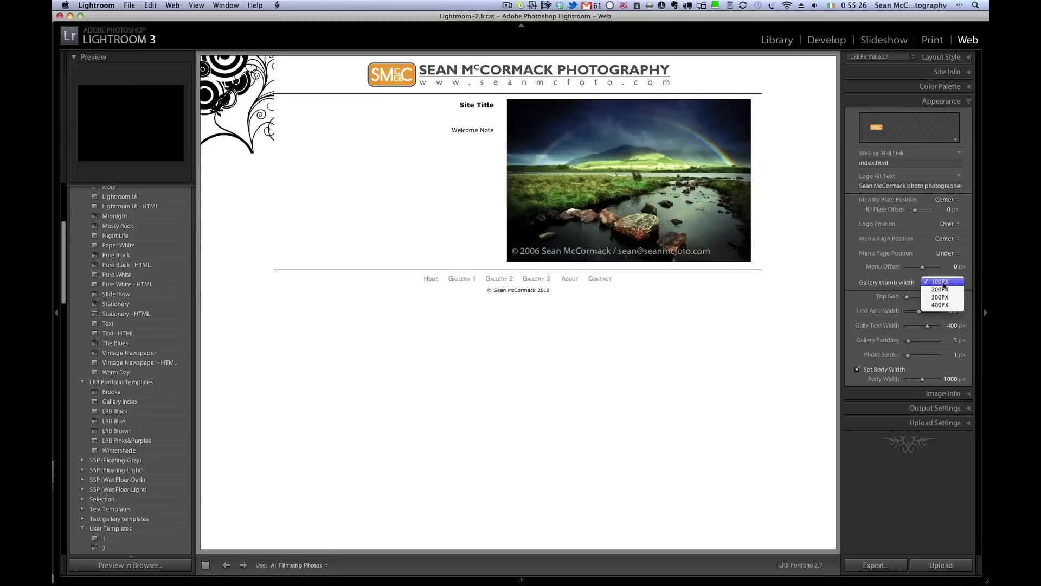
left_click(895, 280)
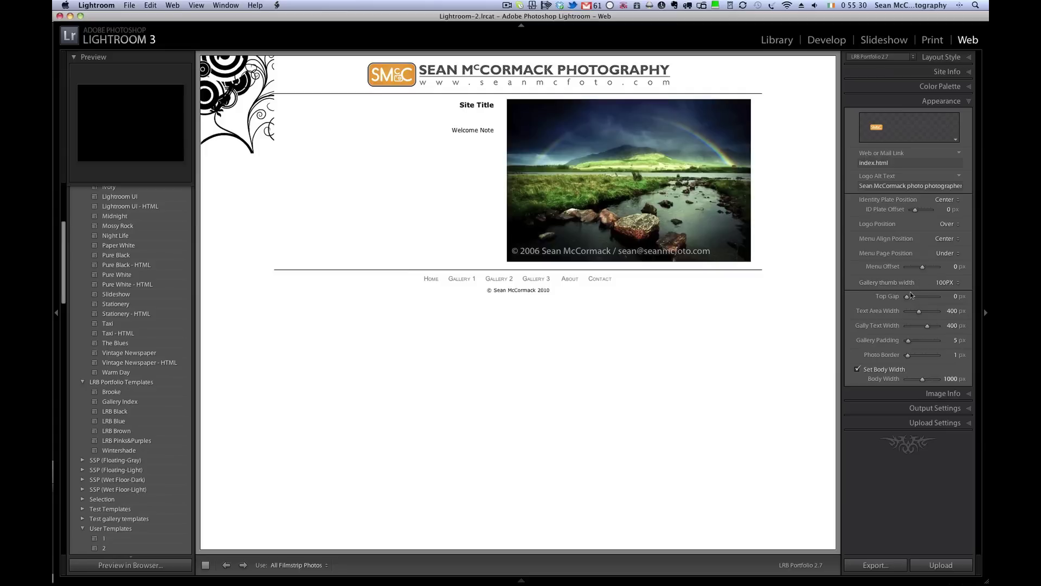
mouse_move(908, 298)
left_mouse_down()
mouse_move(923, 296)
mouse_move(902, 297)
left_mouse_up()
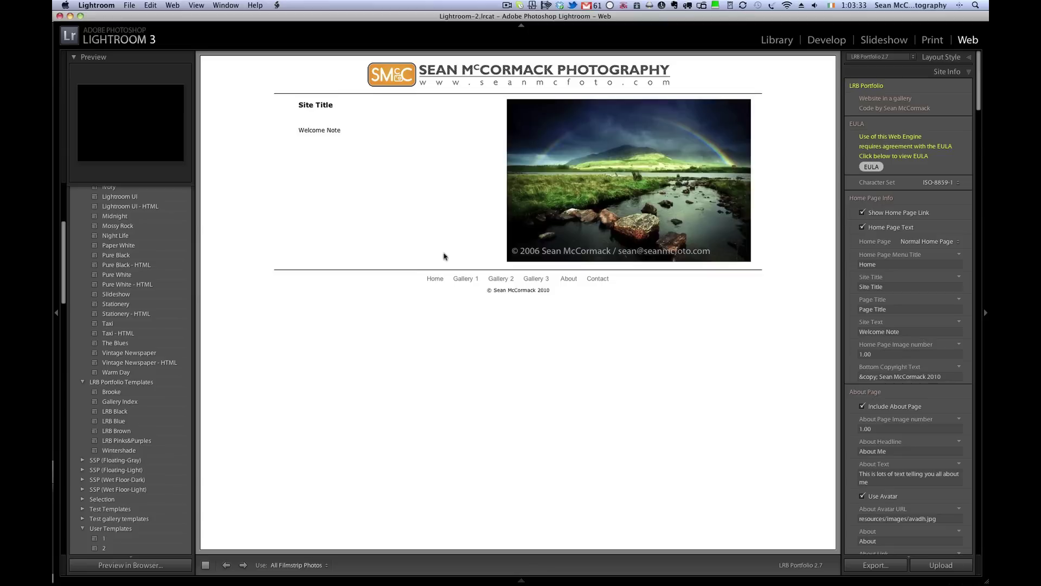
Preview the site's About, Contact and Home pages, and look through the available character sets
left_click(569, 279)
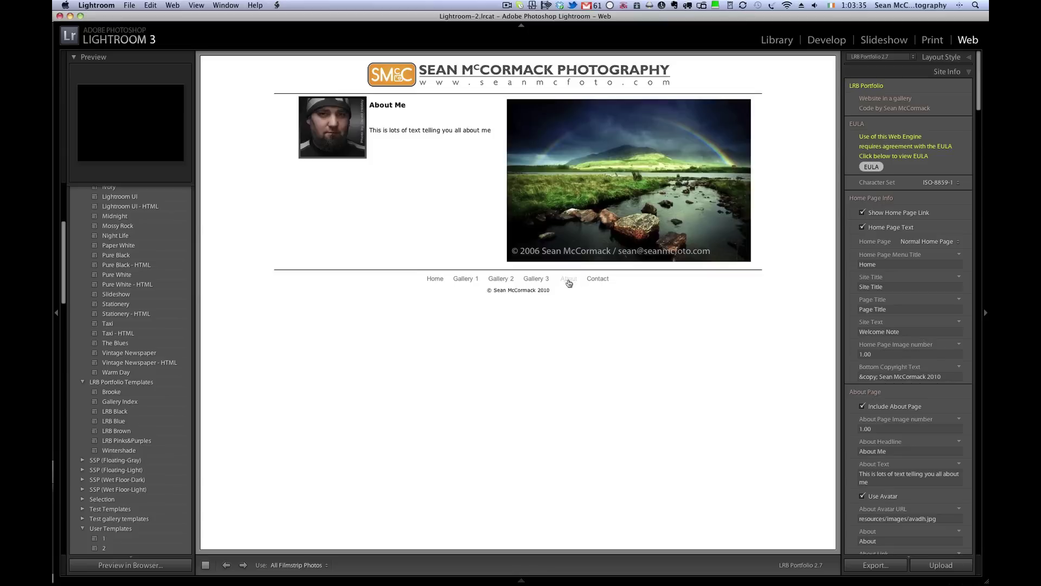
left_click(599, 279)
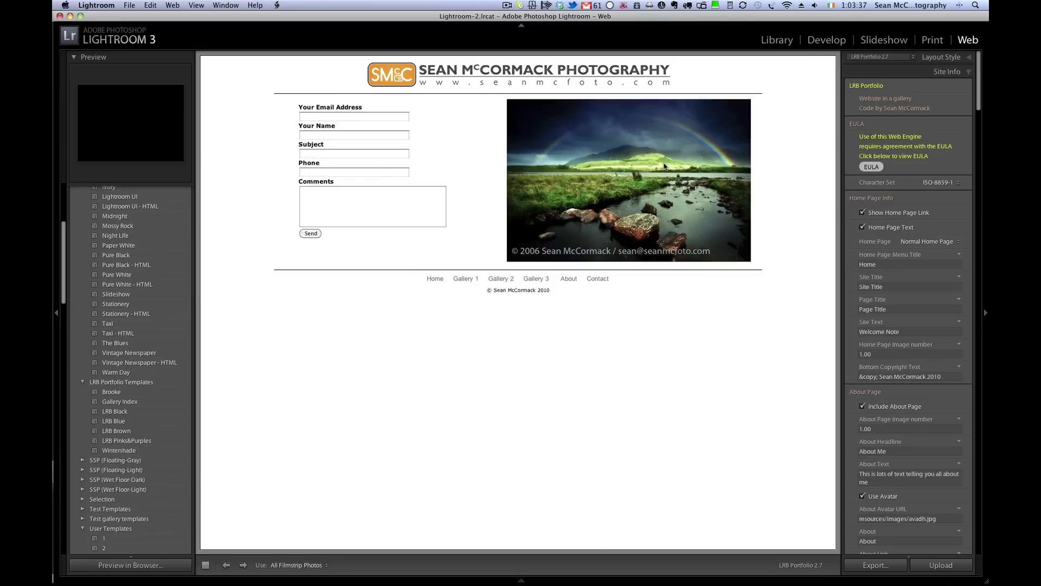
left_click(434, 279)
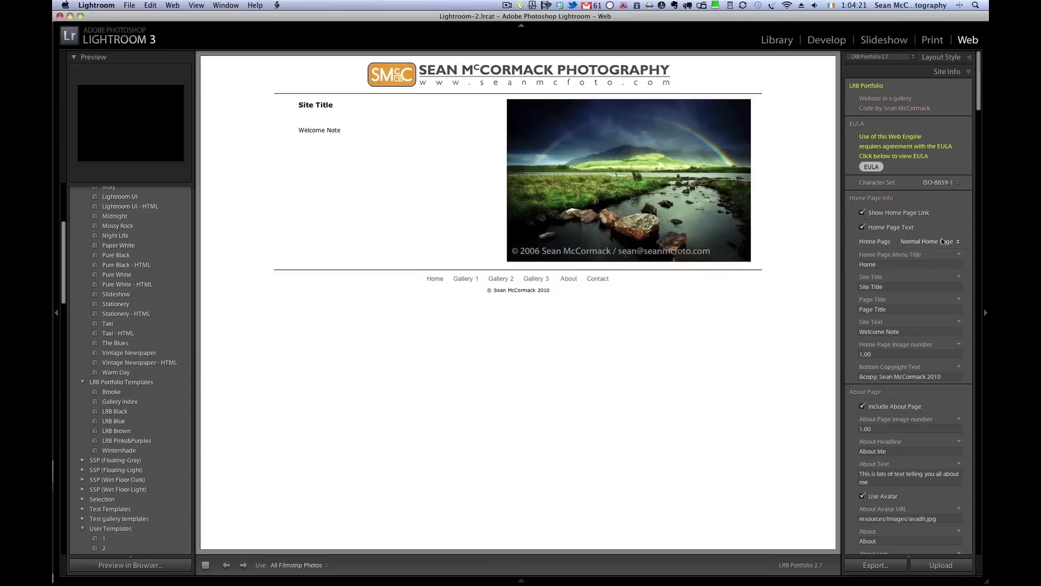
left_click(945, 185)
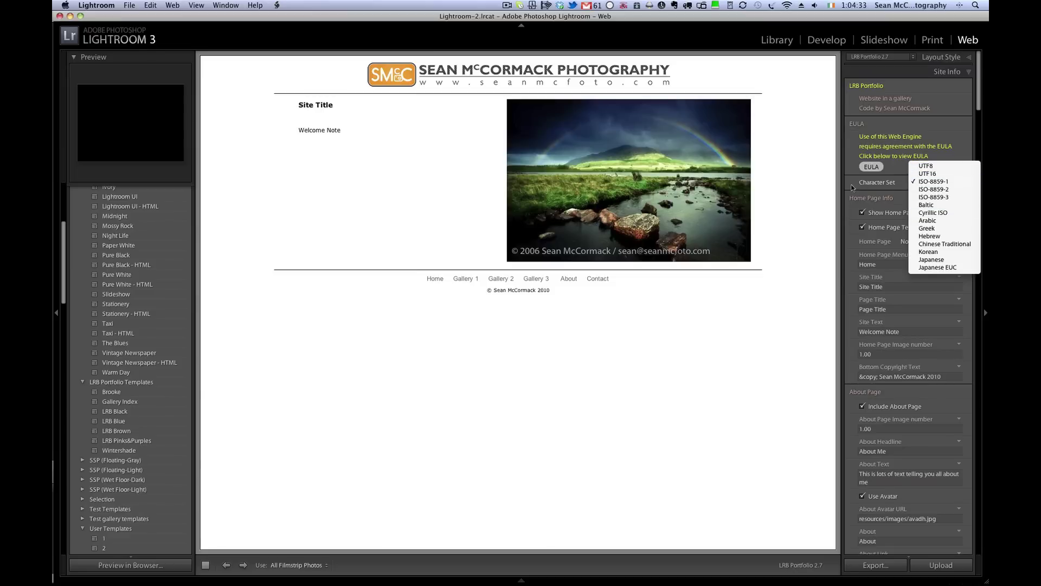
left_click(827, 184)
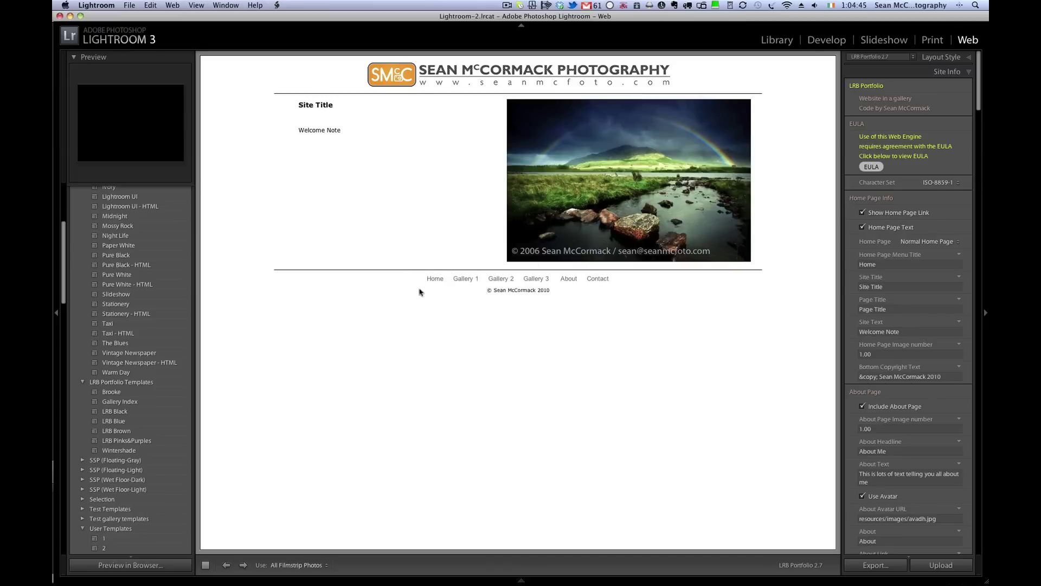
Try hiding the home page link and the home page text, and turn both back on
left_click(864, 214)
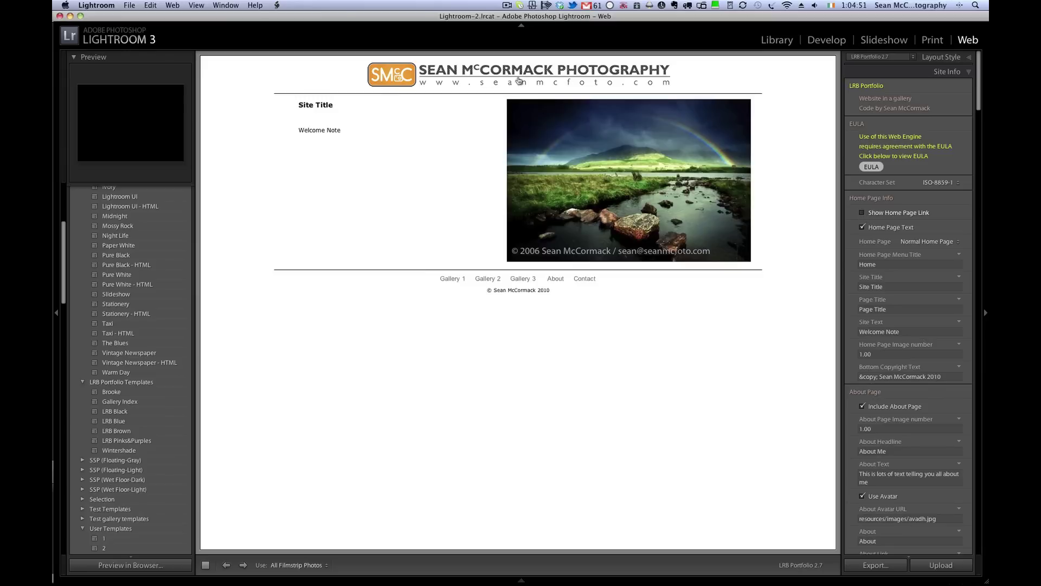
left_click(863, 213)
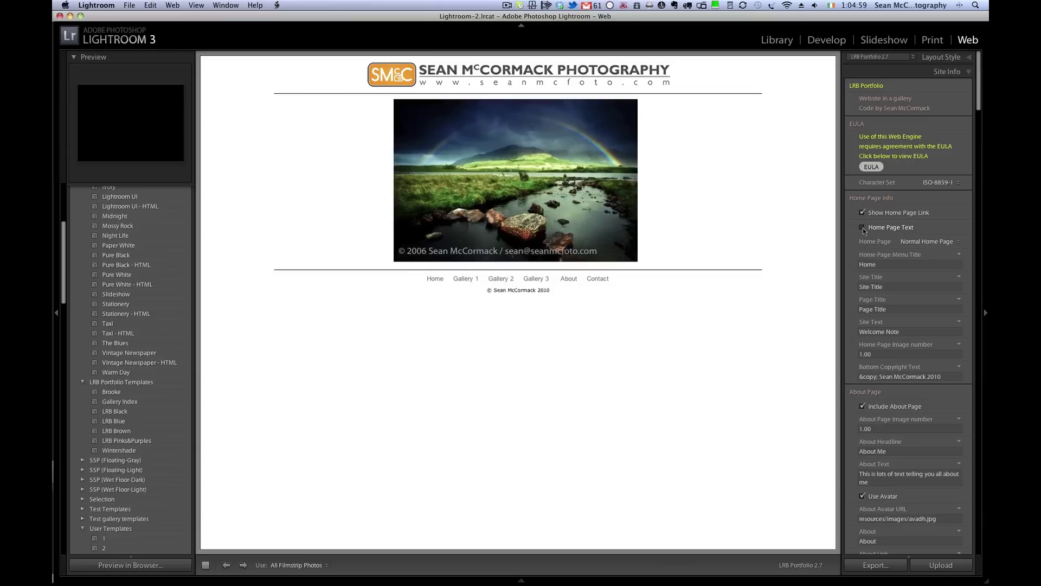
left_click(863, 227)
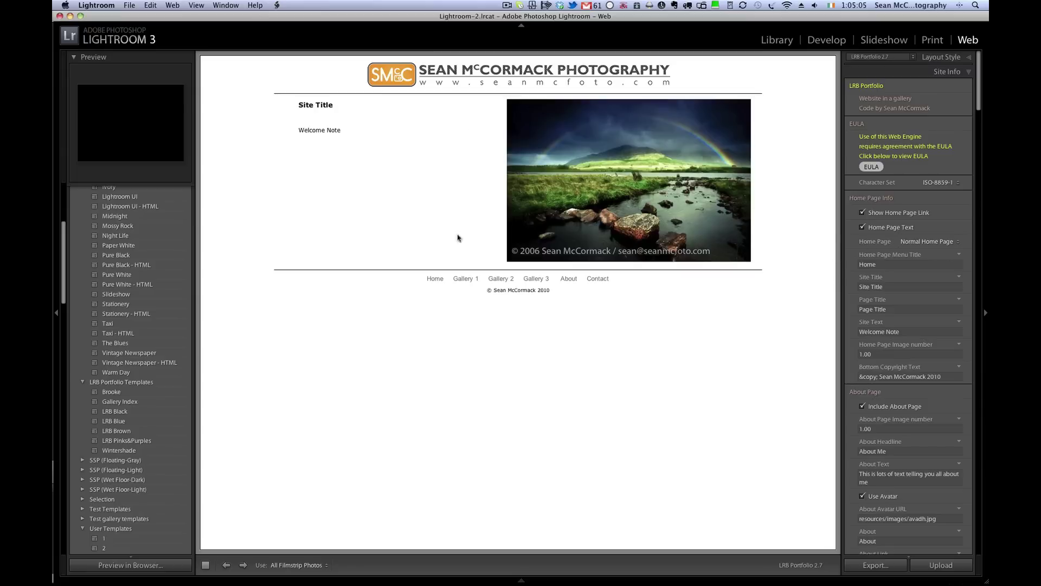
Set the Home Page type to Gallery Index and turn off the home page text
left_click(930, 244)
left_click(930, 251)
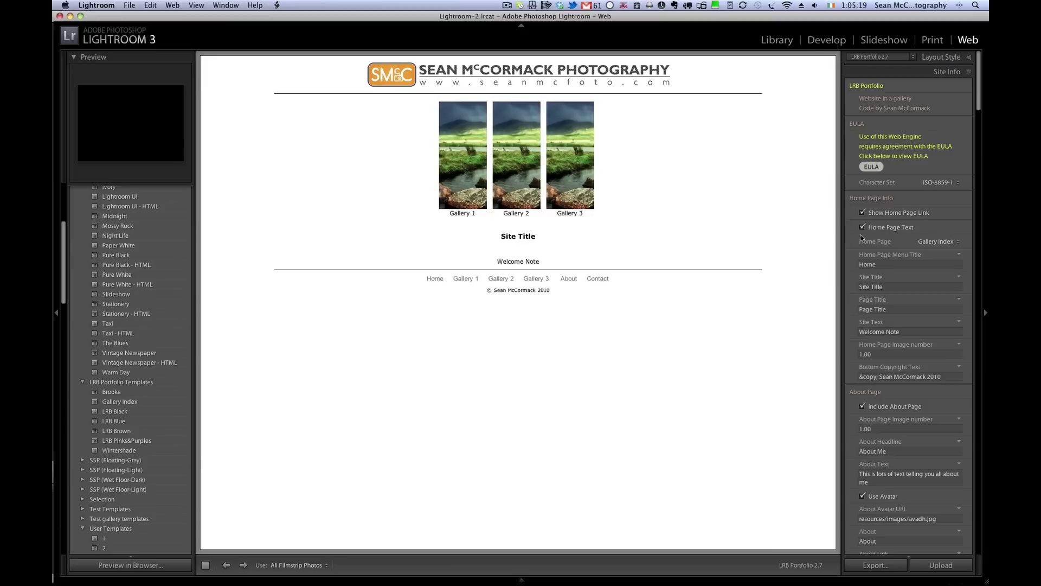
left_click(863, 227)
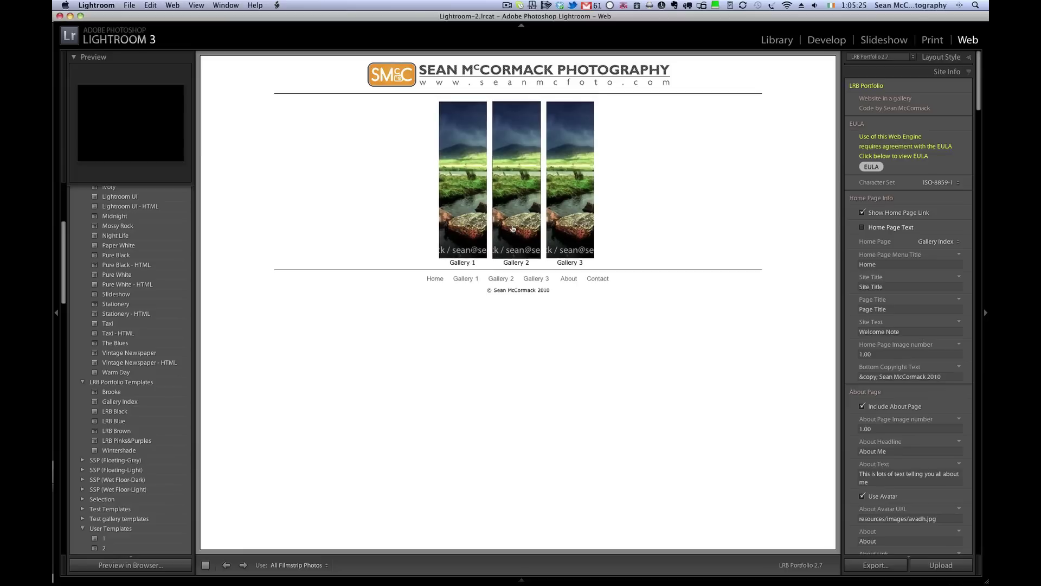
Turn the home page text back on, try First Gallery as the Home Page type, and return it to Gallery Index
left_click(863, 227)
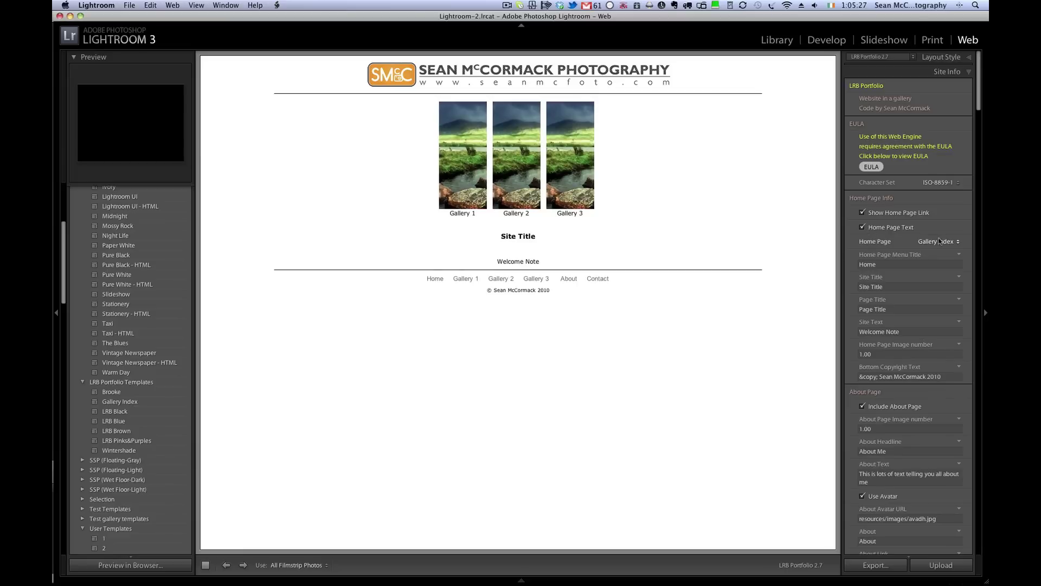
left_click(940, 241)
left_click(950, 253)
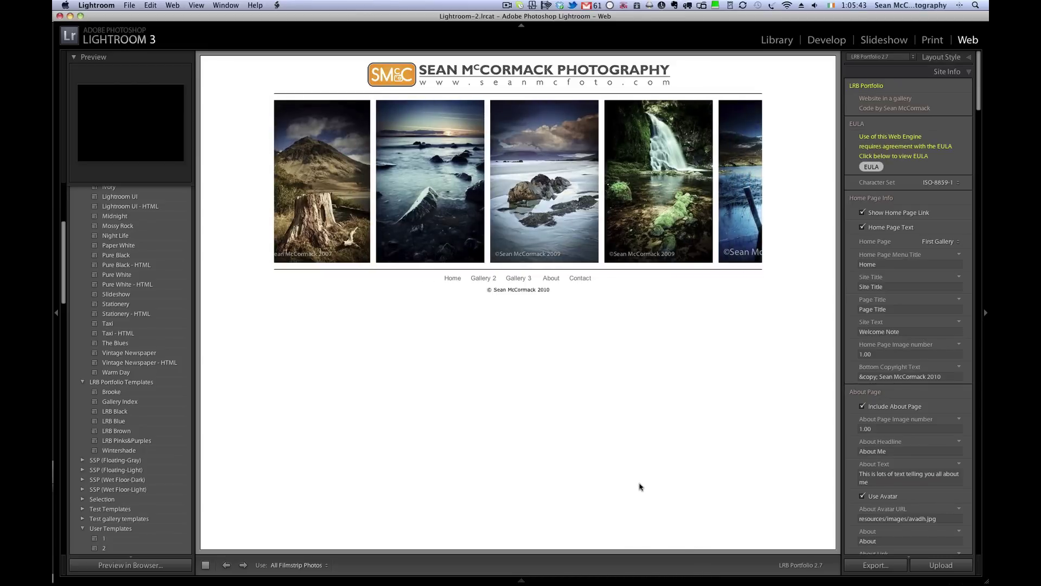
left_click(943, 241)
left_click(933, 225)
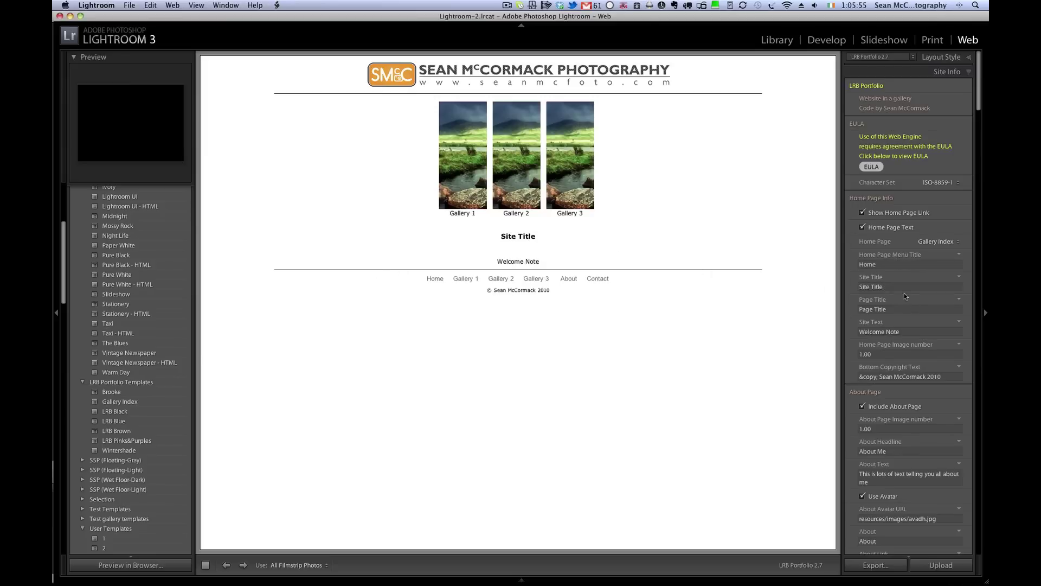
Replace the site title with the photographer's full name followed by "Award Winning Photographer"
left_click(549, 238)
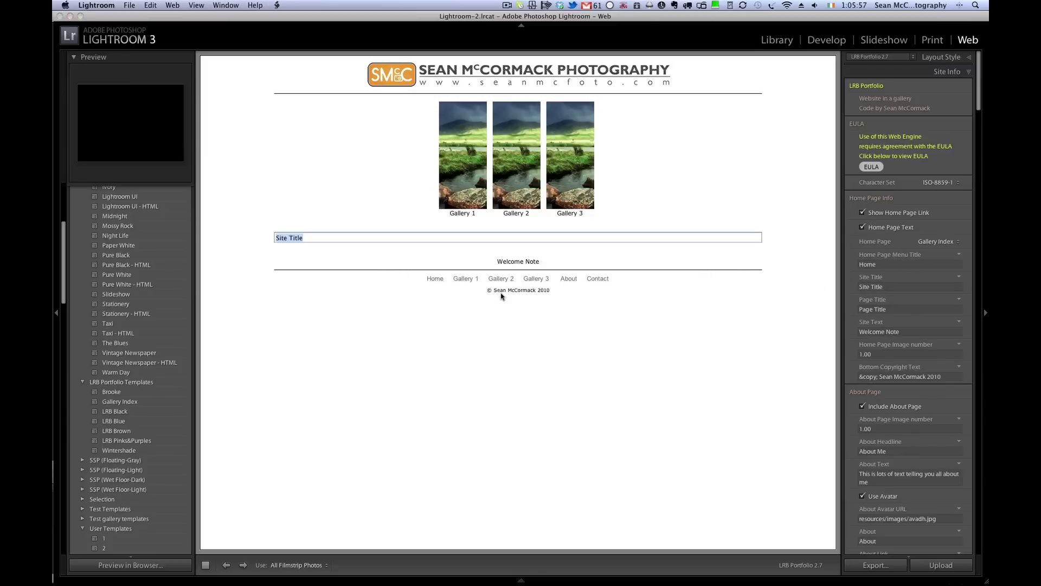
type("Sean McCormack Award")
key("BackSpace")
type("Winning P")
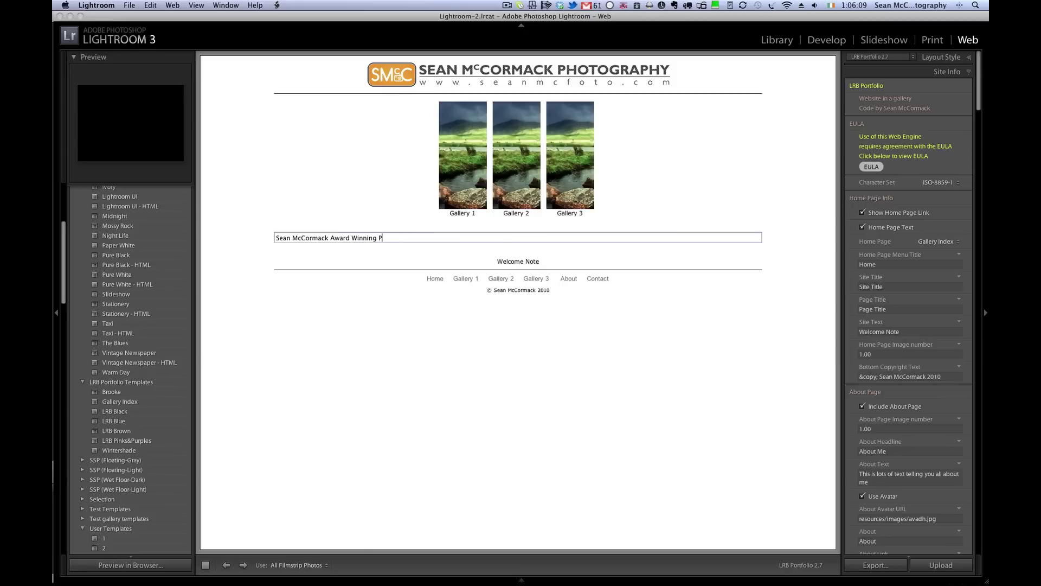
type("hotographer")
key("Return")
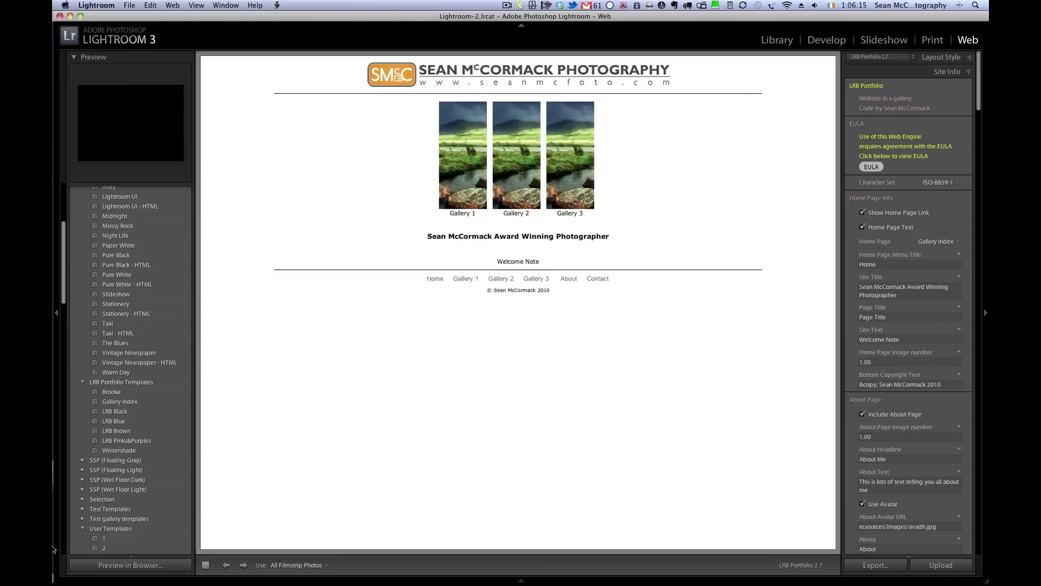
Replace the welcome note with "Based in Galway," the photographer's full name and "is an award winning fashion....."
left_click(520, 263)
type("Bas")
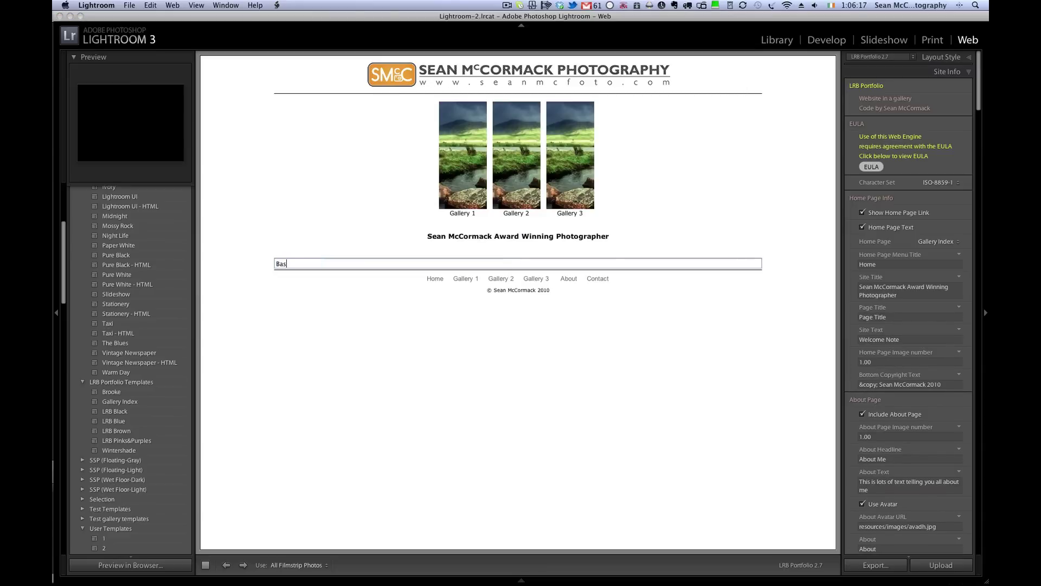
type("ed in Calwa")
type("y, Sean Mc")
type("Cormack is")
type(" and")
type(" award w")
type("inn")
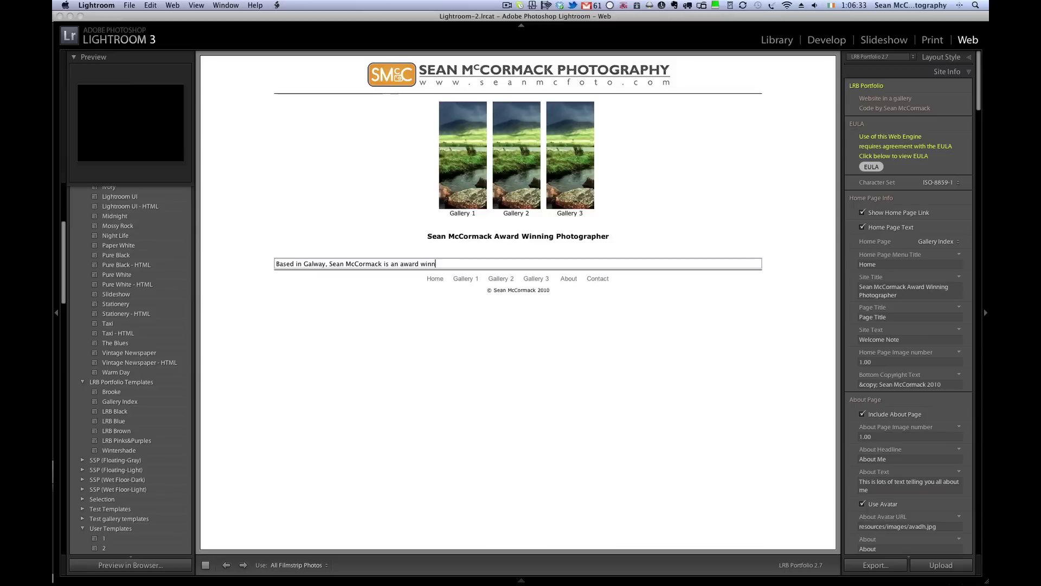
type("ing fashion.....")
key("Return")
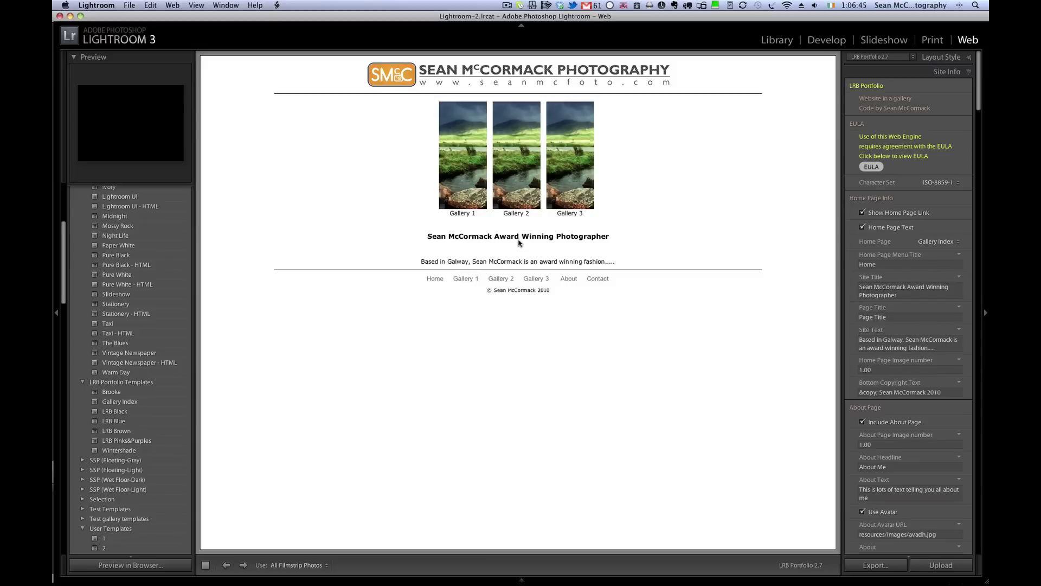
Try a <br /> line break after "Based in Galway," in the Site Text and remove it again
left_click(906, 347)
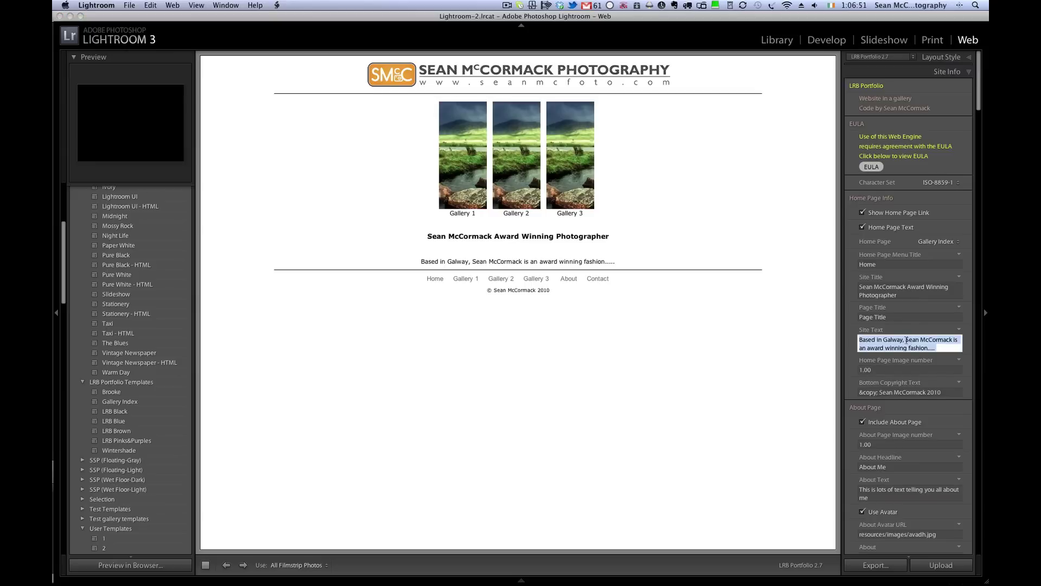
left_click(906, 340)
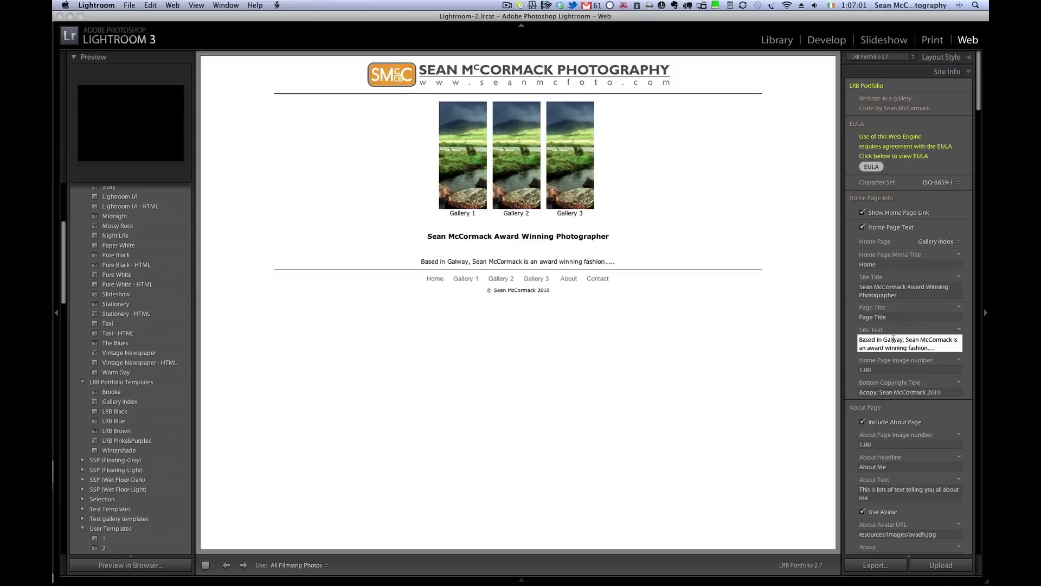
type("<")
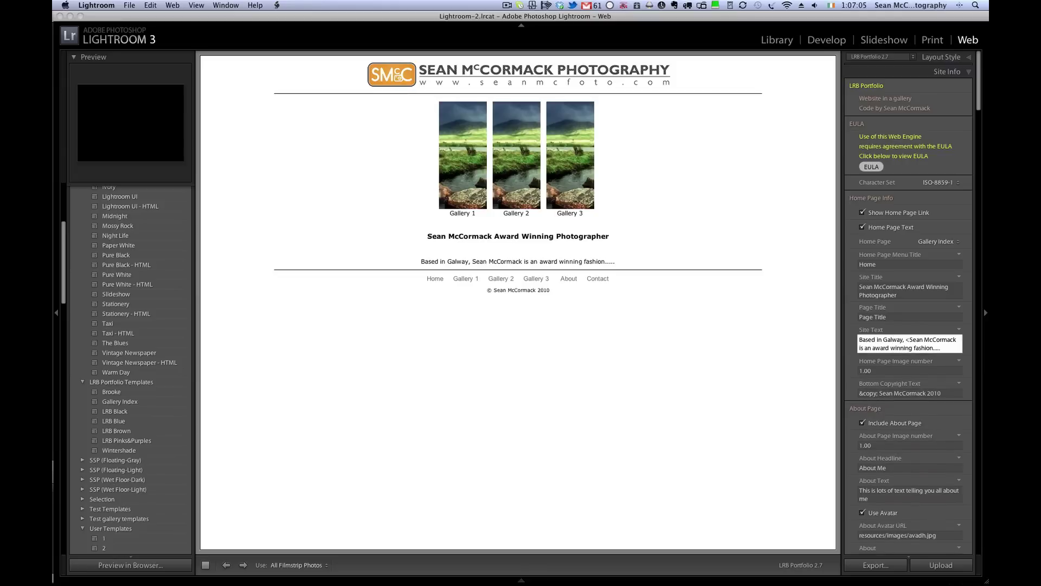
type("br")
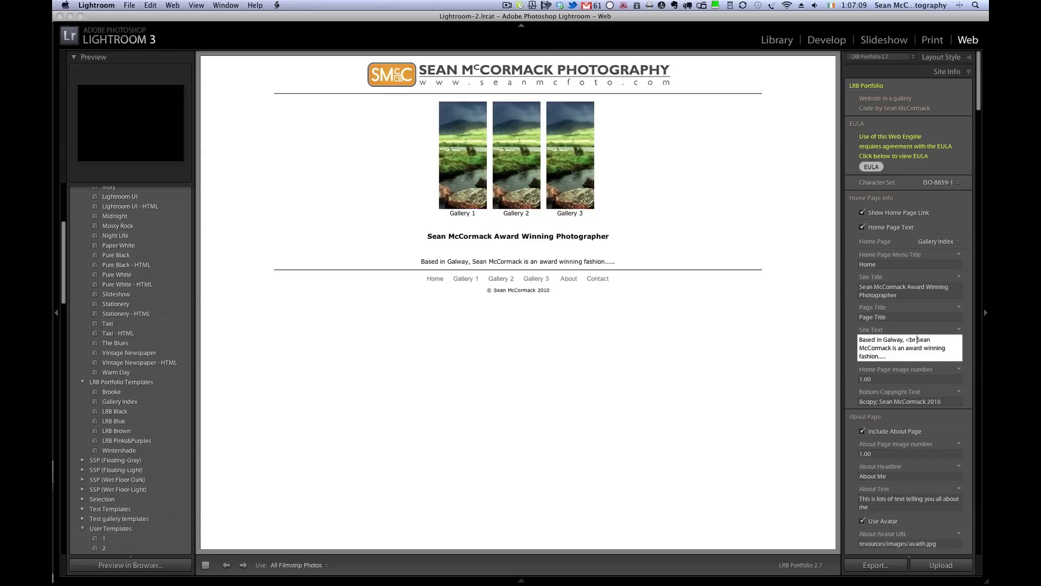
type(" /")
type(">")
key("Tab")
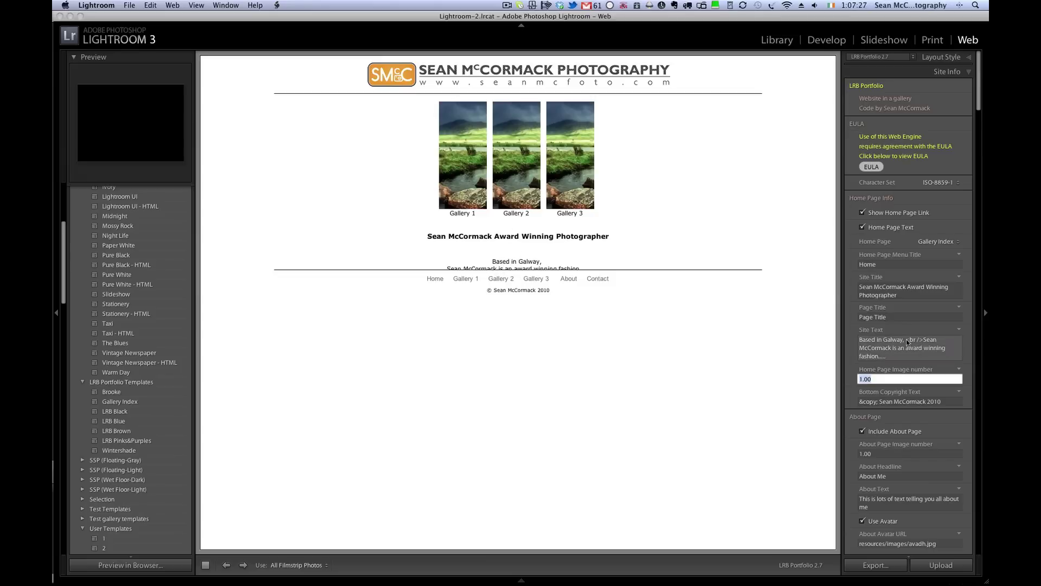
left_click(920, 342)
left_click_drag(906, 340, 922, 340)
key("BackSpace")
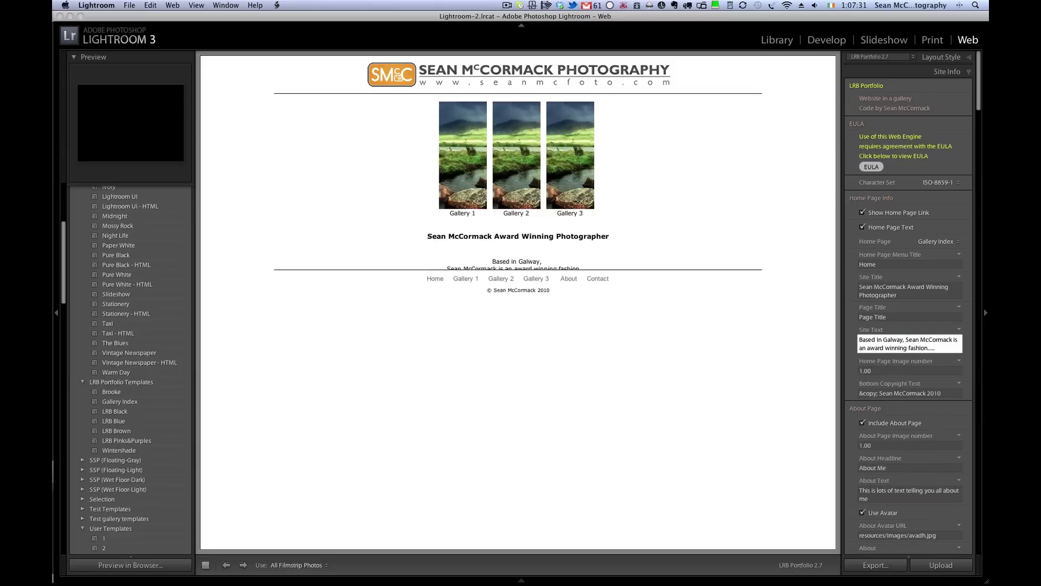
key("Tab")
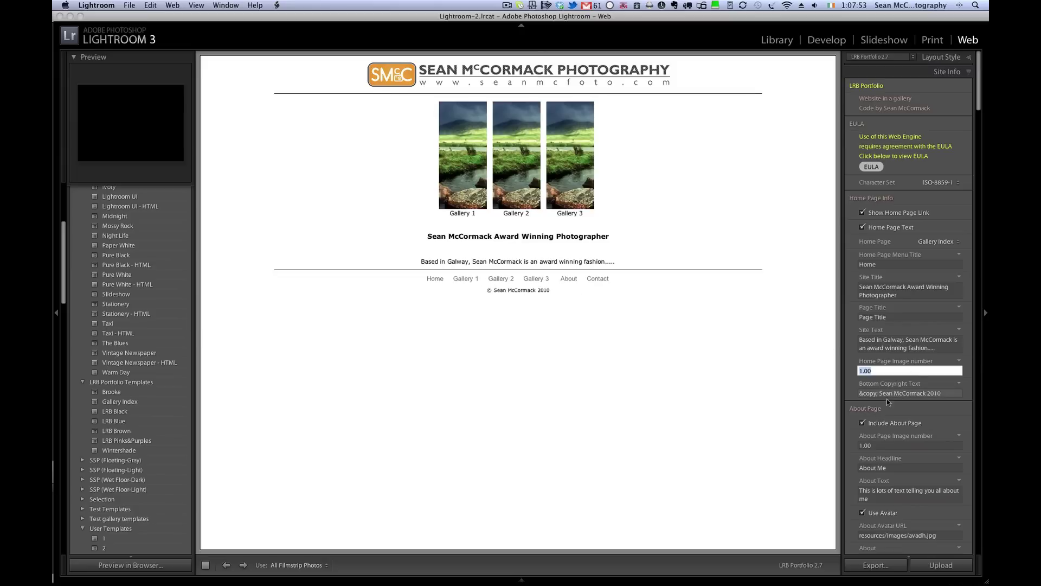
Open the bottom copyright text for editing in the page preview and close it again
left_click(525, 291)
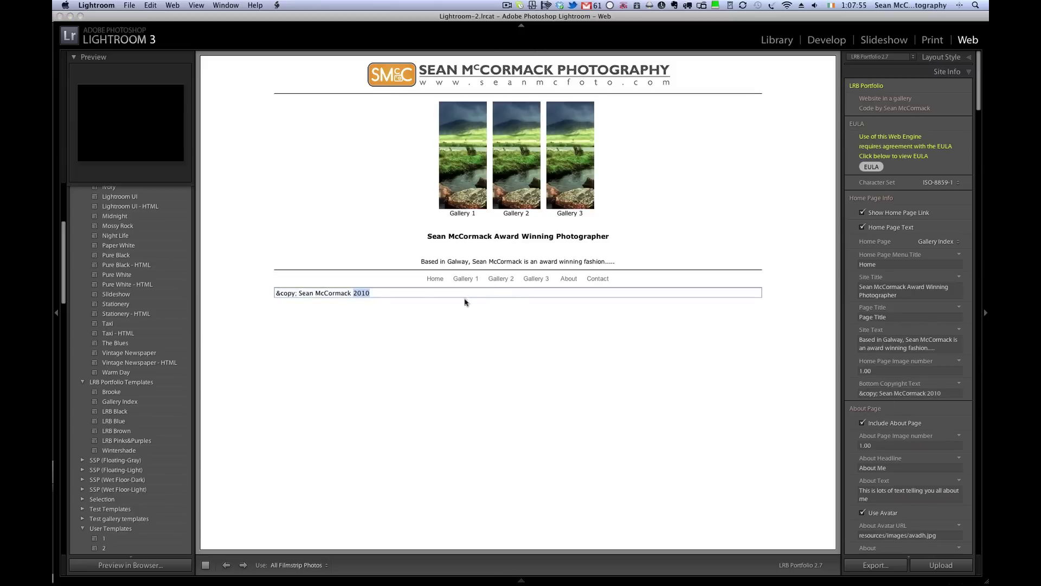
left_click(508, 342)
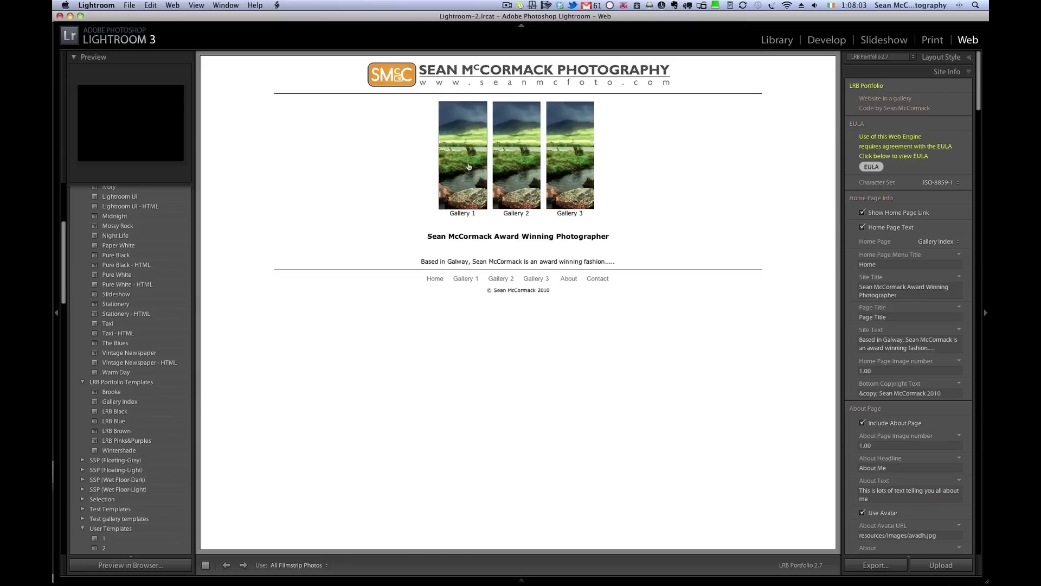
Set the gallery thumb width in the Appearance settings to 200PX
left_click_drag(979, 107, 938, 559)
left_click(944, 468)
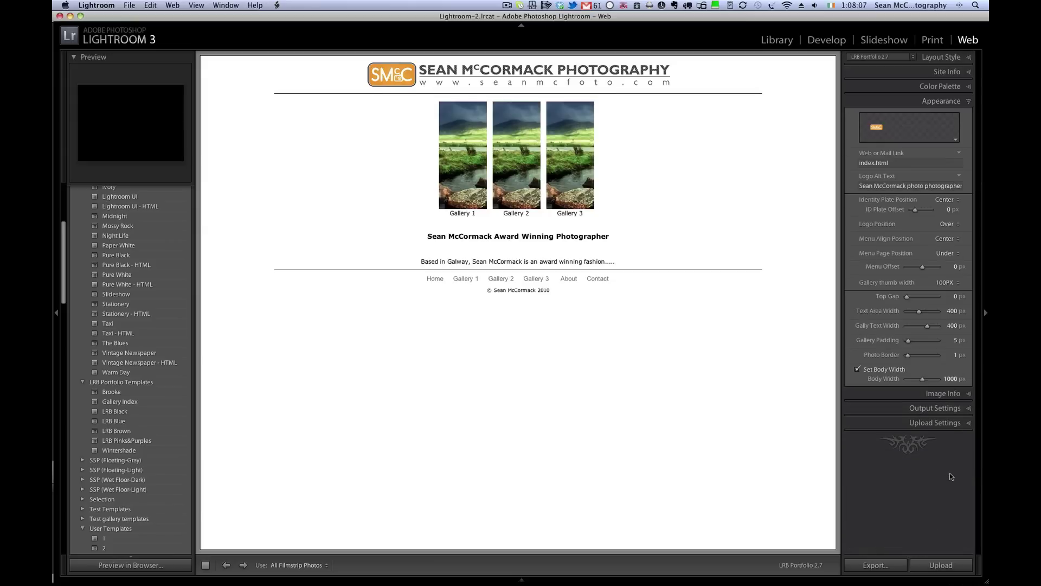
left_click(945, 283)
left_click(941, 289)
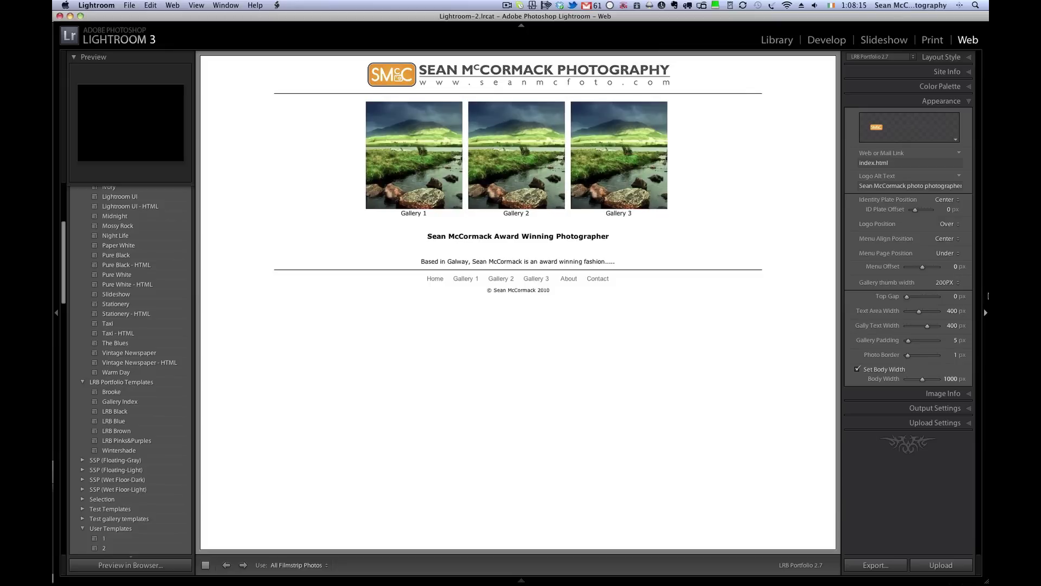
Preview the site's About page and bring up the About Page settings in Site Info
left_click(969, 73)
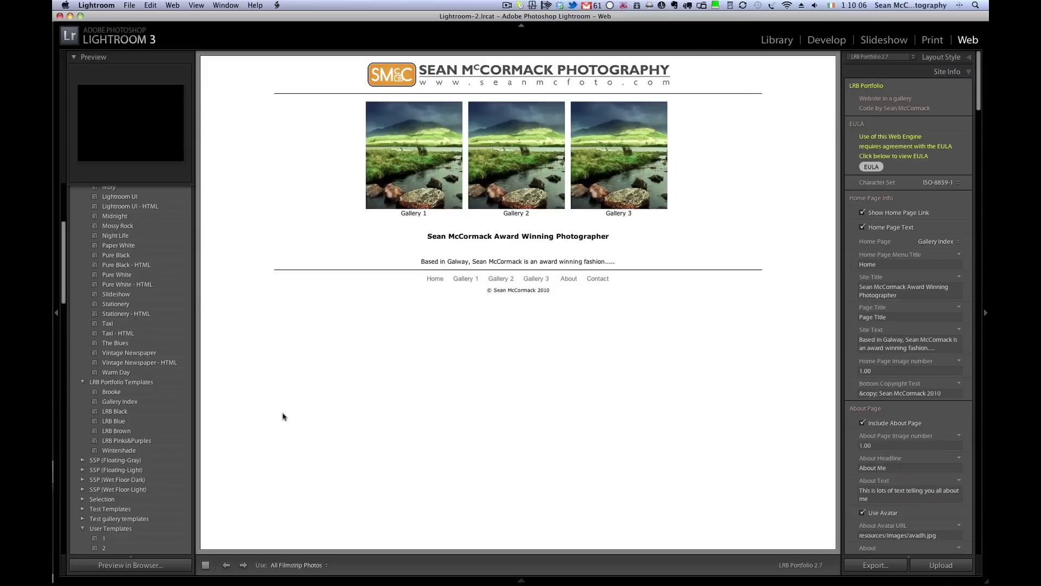
left_click(570, 279)
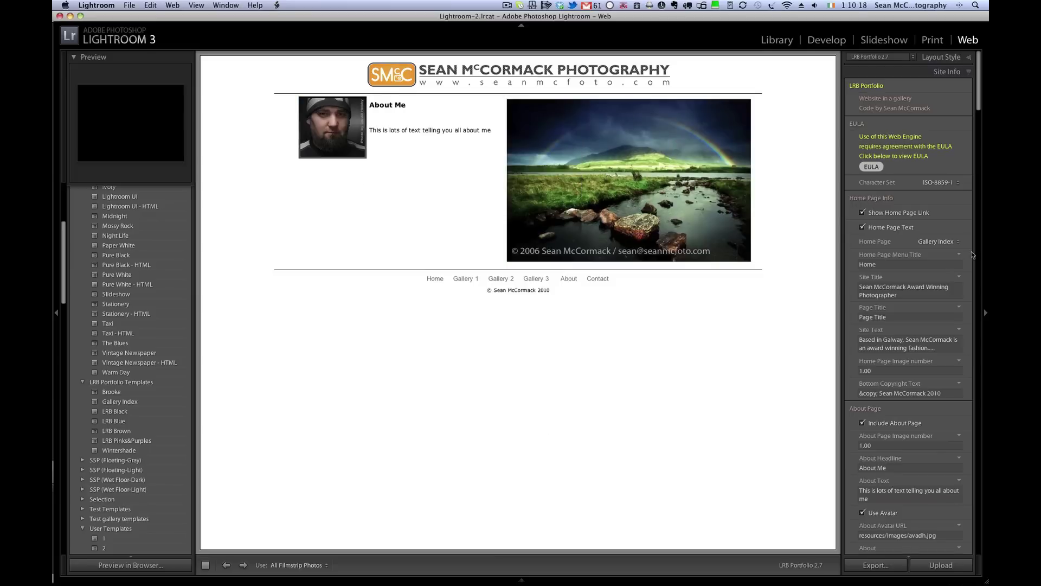
left_click_drag(980, 112, 979, 144)
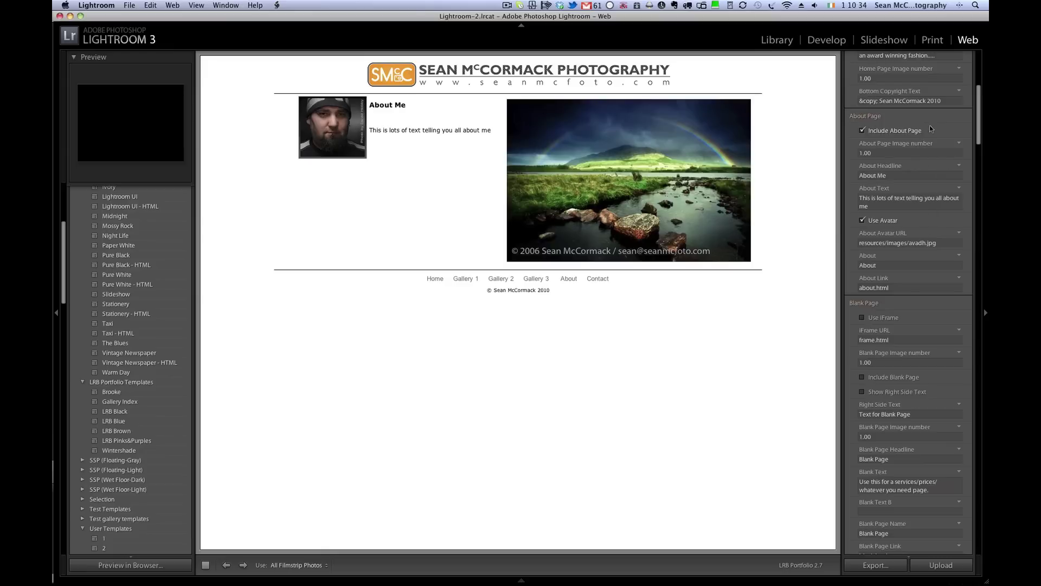
Try leaving the About page out of the site and include it again
left_click(863, 132)
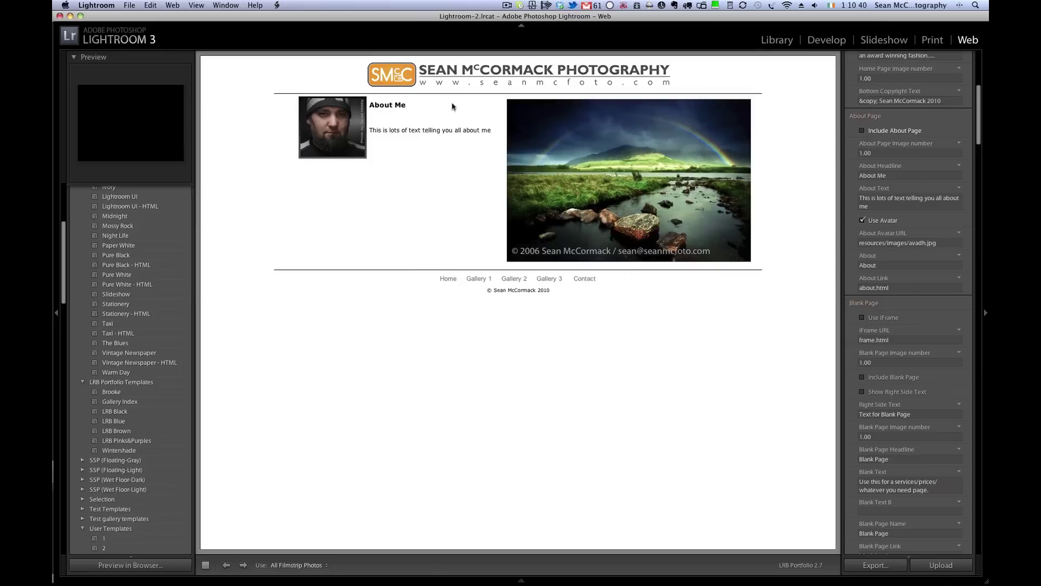
left_click(862, 131)
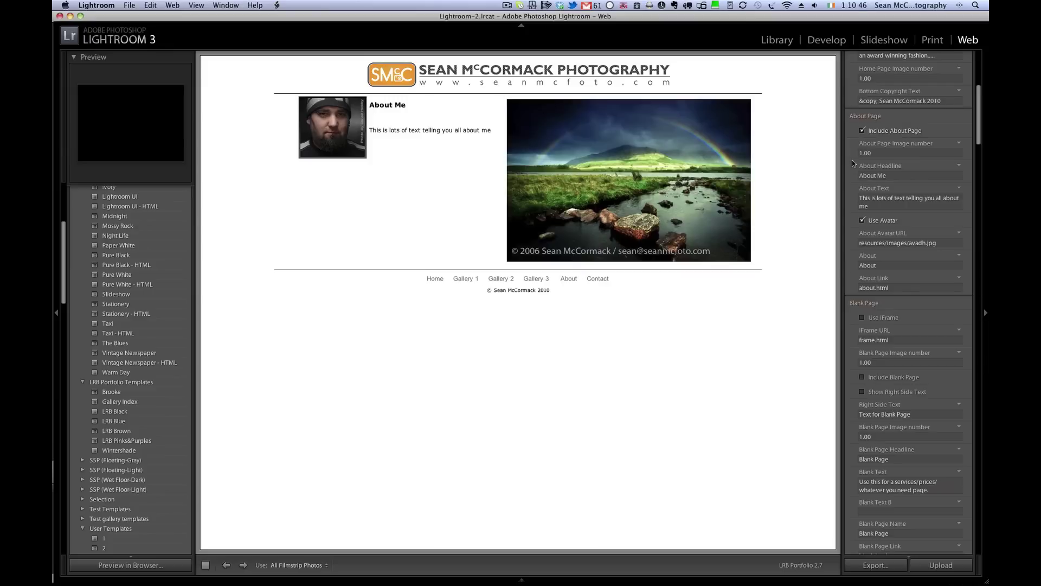
Set the About Page image number to 2 and the About Headline to "Bio"
left_click(867, 153)
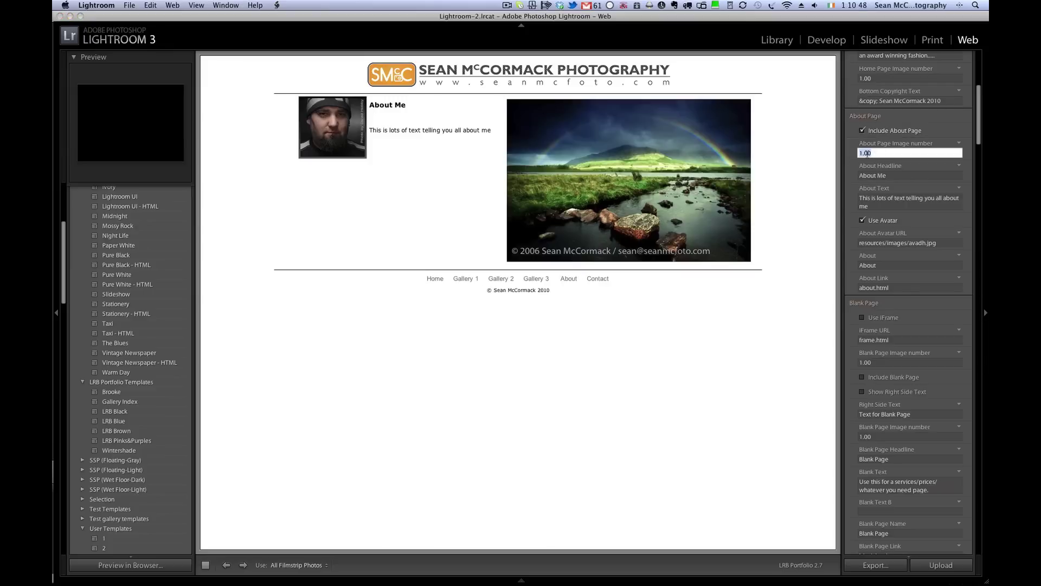
type("2")
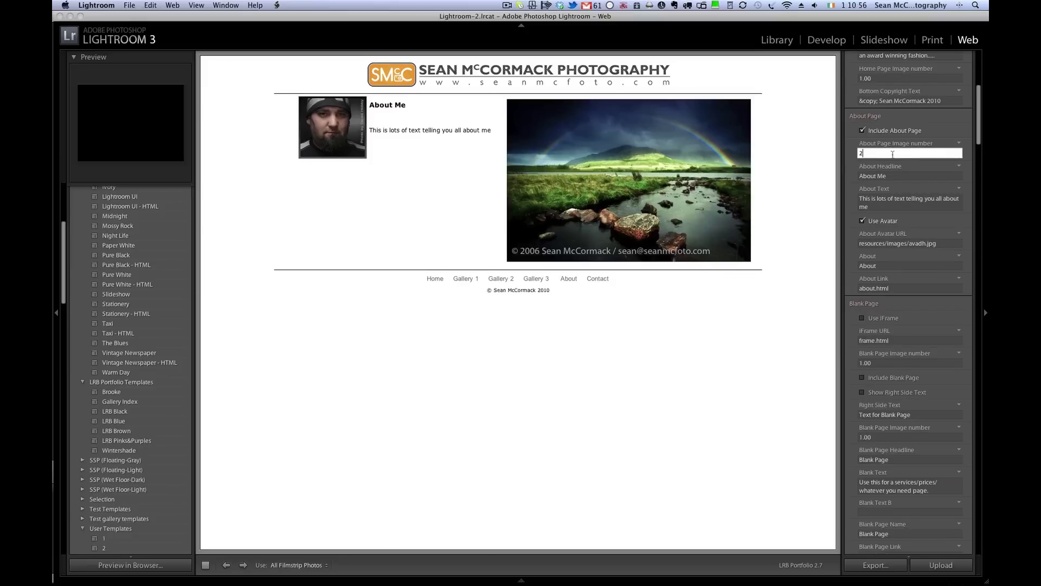
key("Tab")
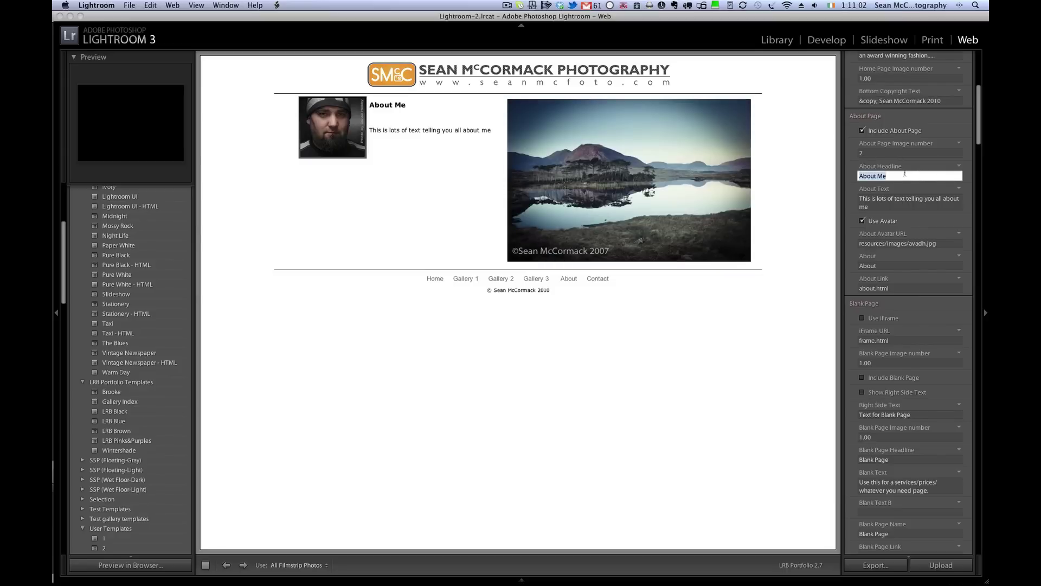
type("Bio")
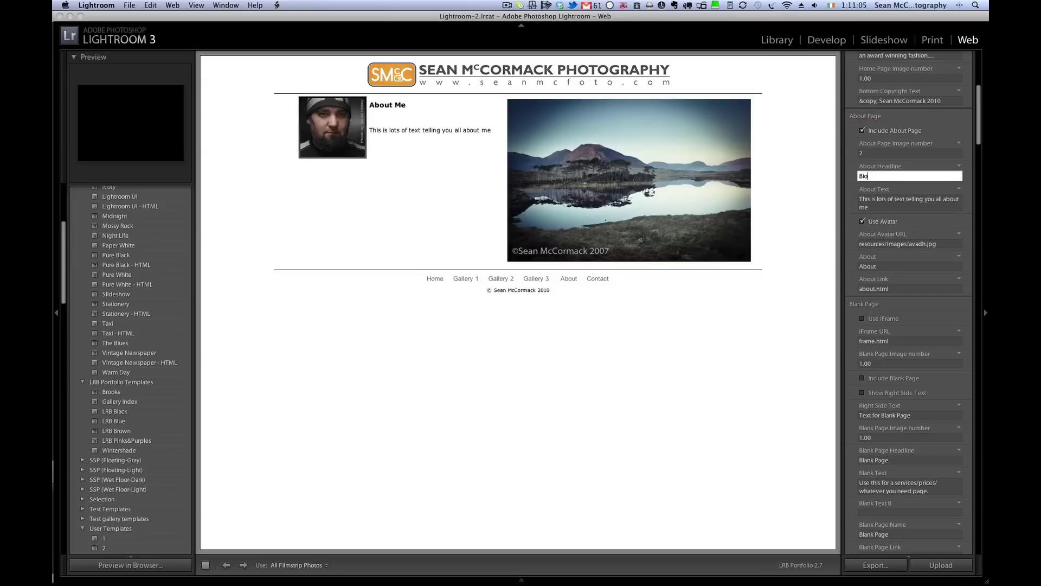
key("Tab")
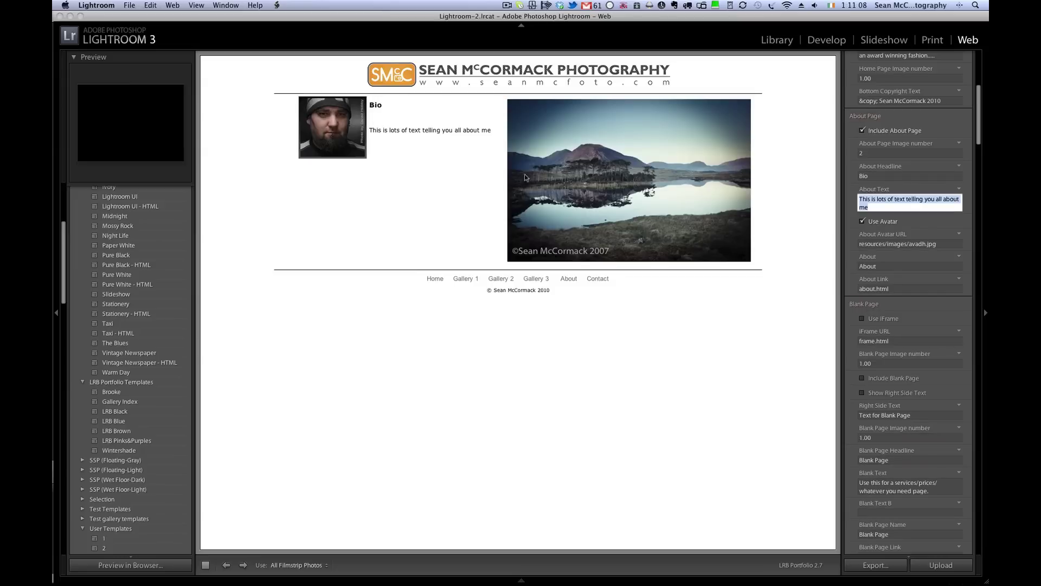
Append two <br /> line breaks and "More text" to the end of the About Text
left_click(923, 206)
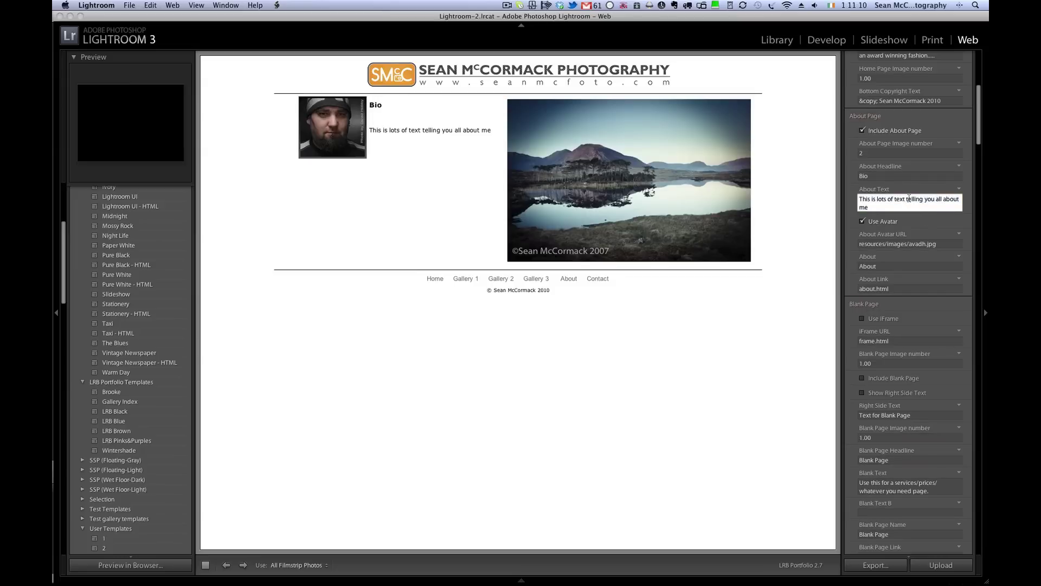
type("<br />")
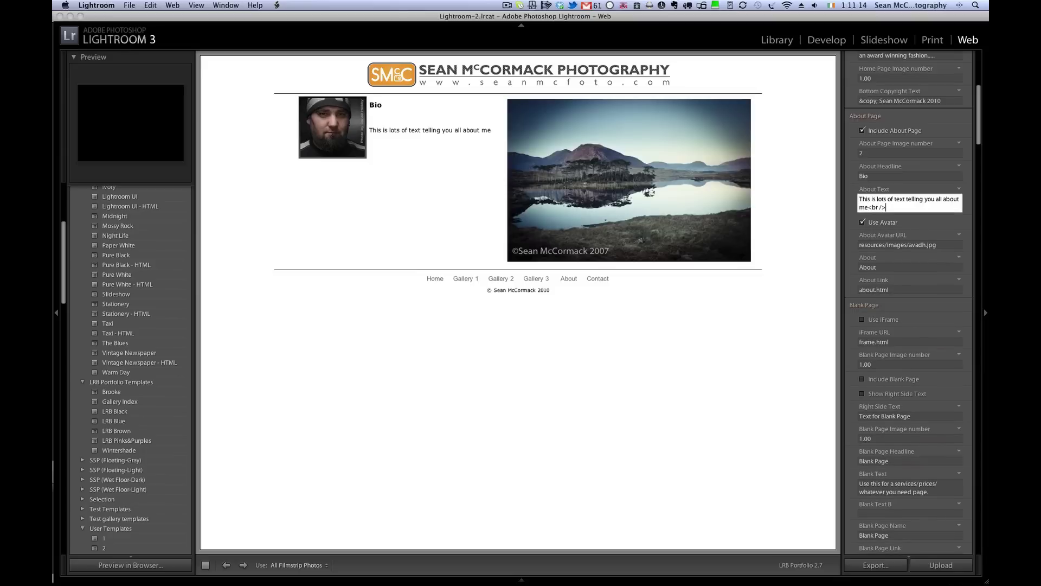
type(" <br />")
type("More textestex")
key("Tab")
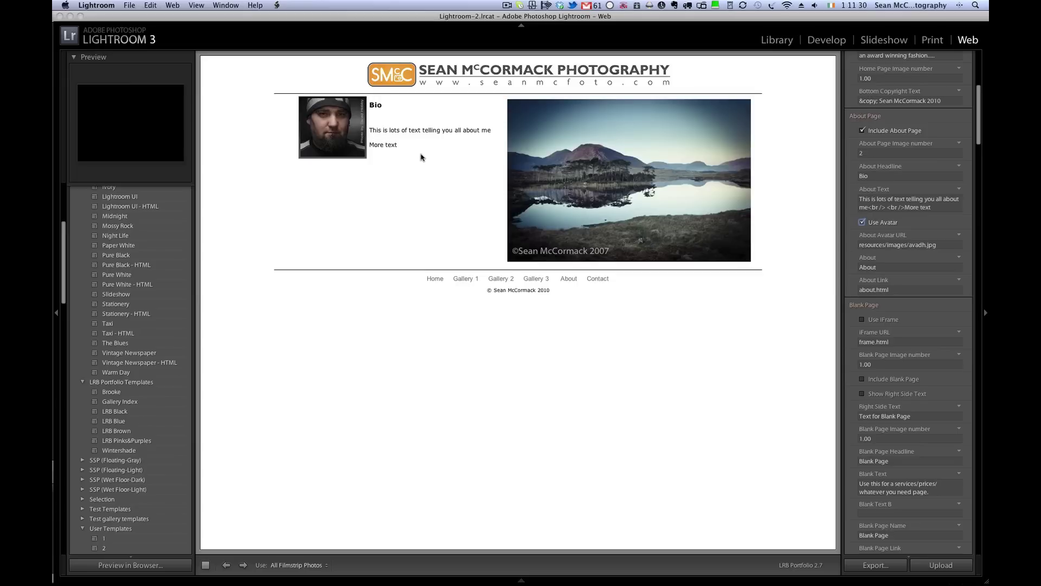
Enable the avatar on the About page and set the page's menu name to "Bio"
left_click(862, 223)
left_click(909, 267)
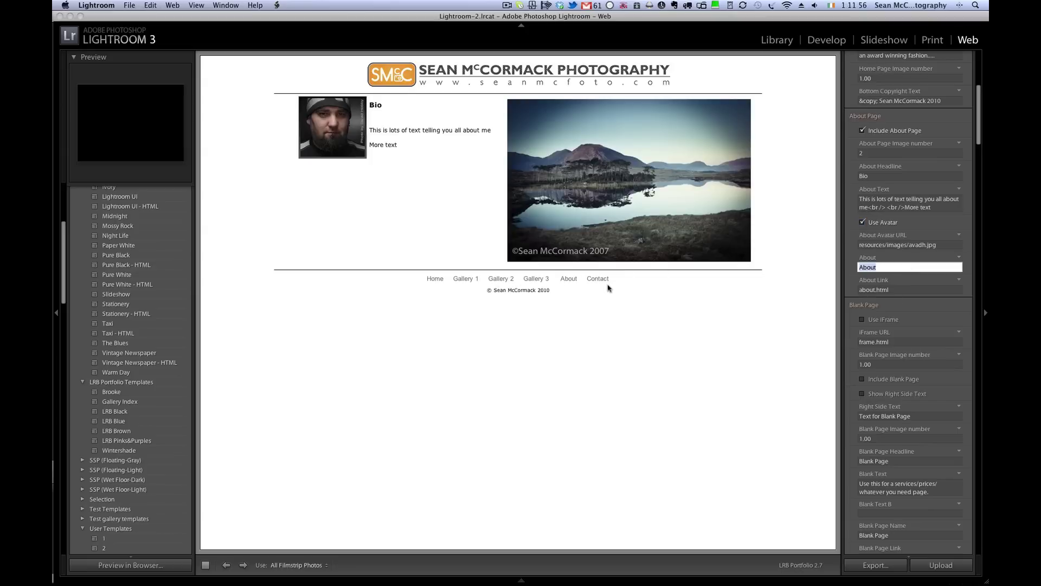
type("Bio")
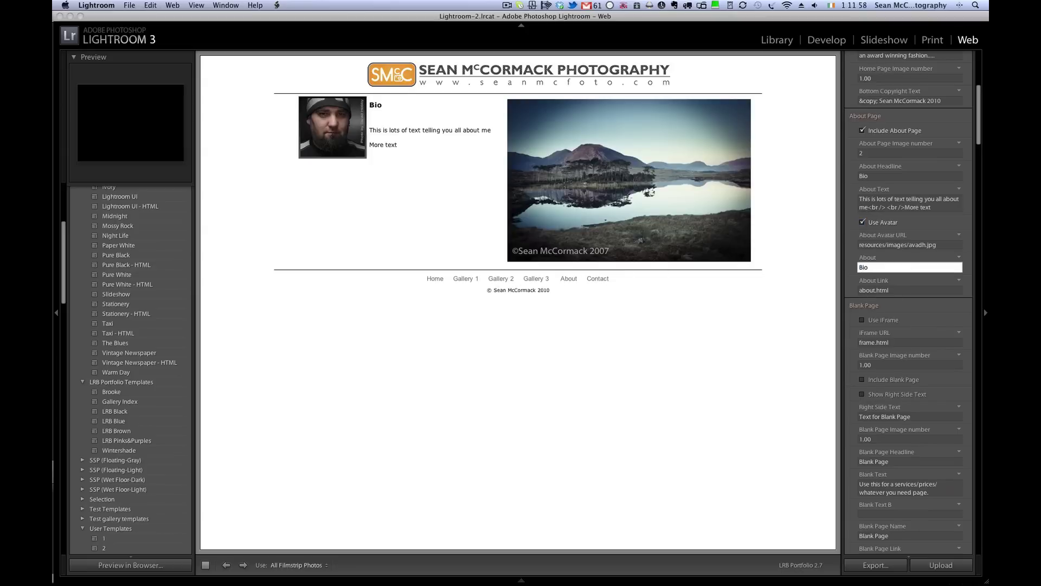
key("Tab")
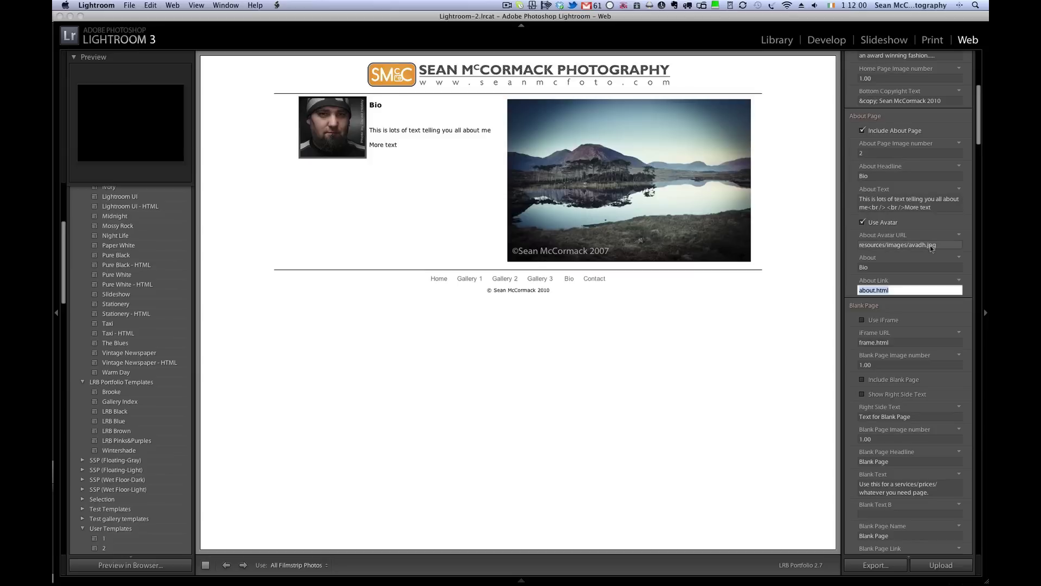
key("Return")
Include the Blank Page in the site and open it in the preview
scroll(954, 178, "down", 5)
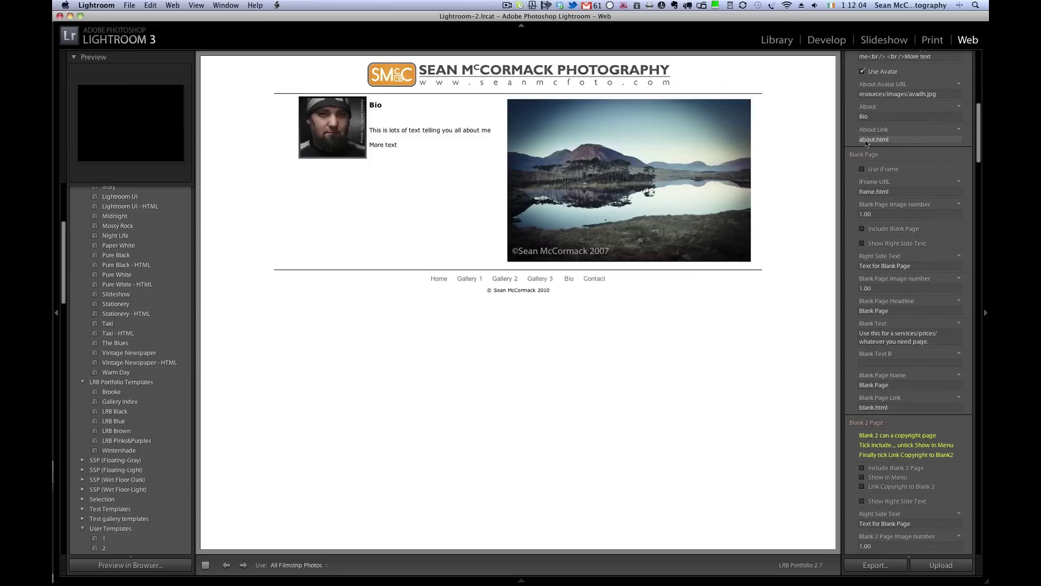
scroll(867, 142, "up", 2)
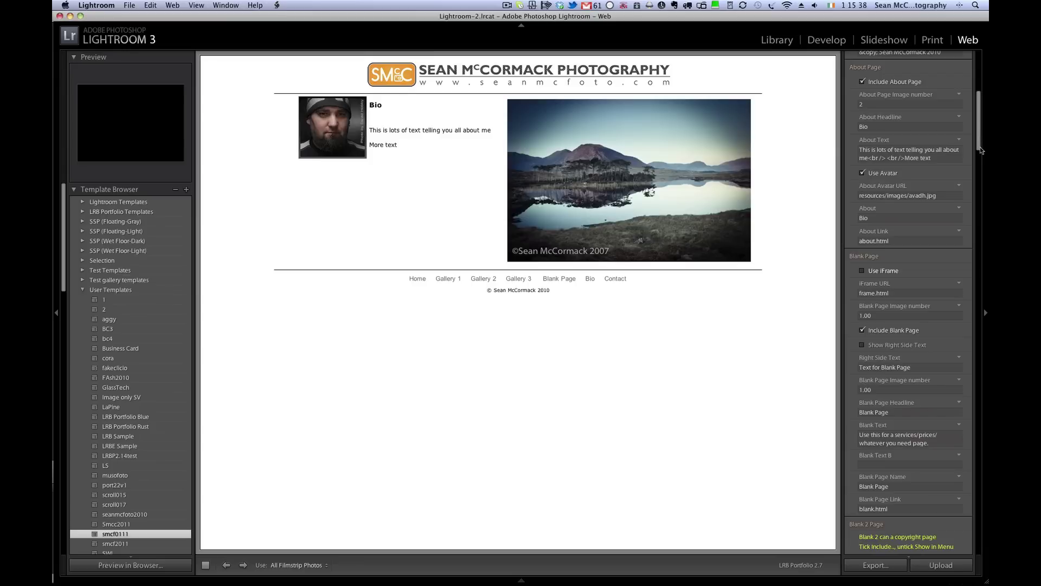
left_click_drag(980, 129, 975, 156)
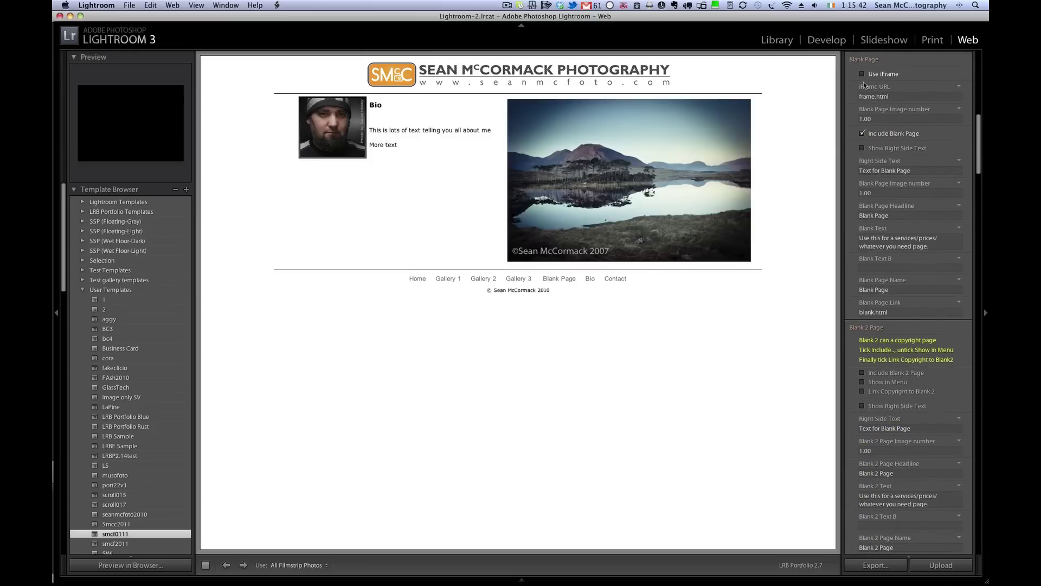
left_click(560, 279)
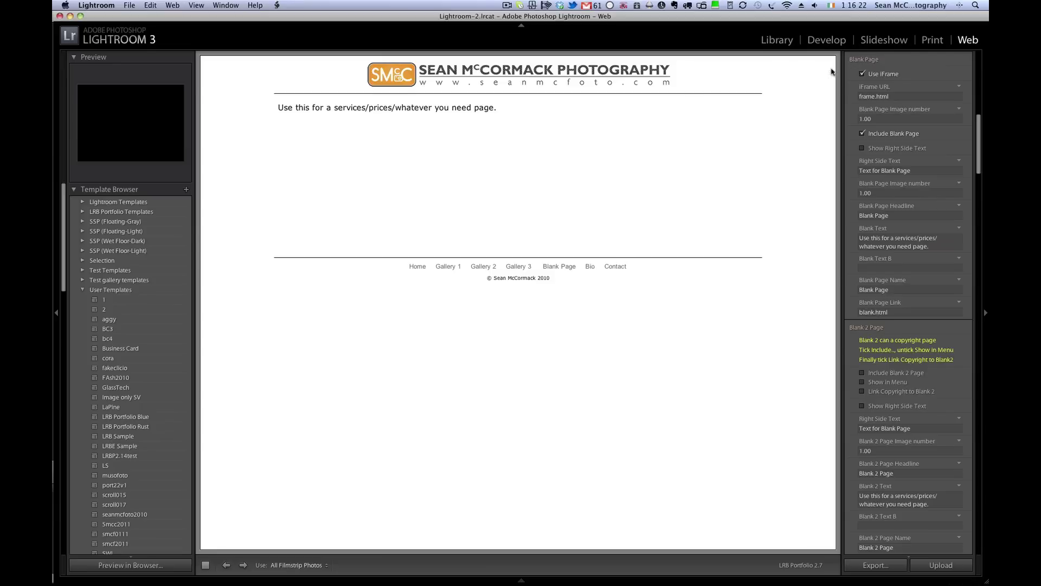
Turn off Use iFrame for the Blank Page and preview the page again from the home page
left_click(863, 73)
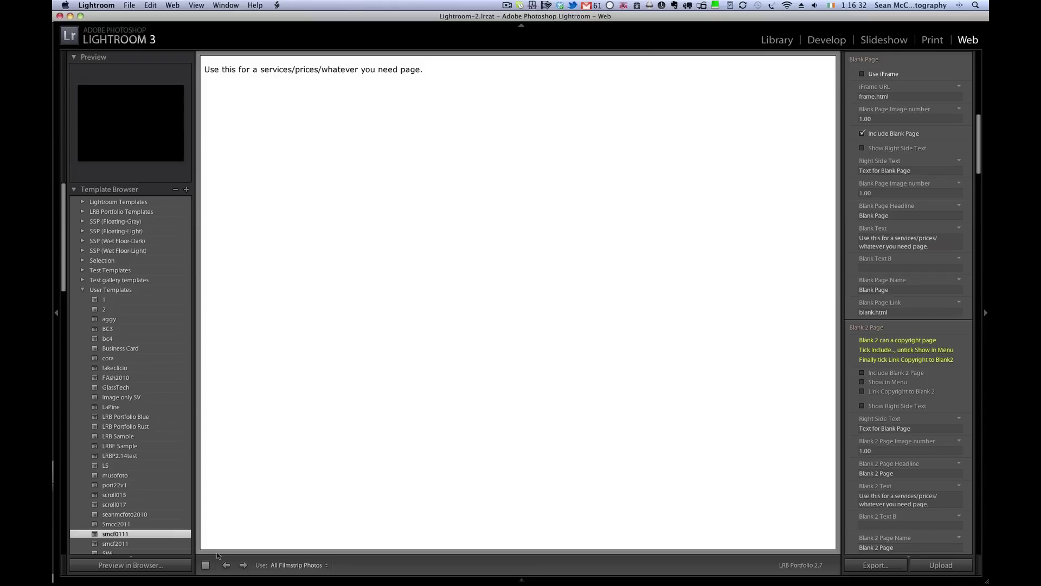
left_click(206, 565)
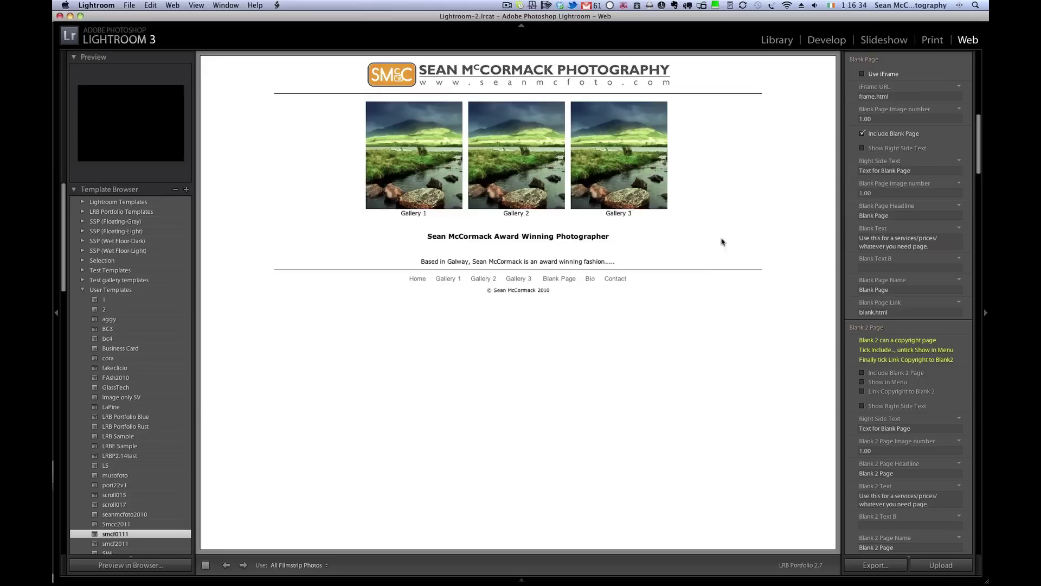
left_click(562, 280)
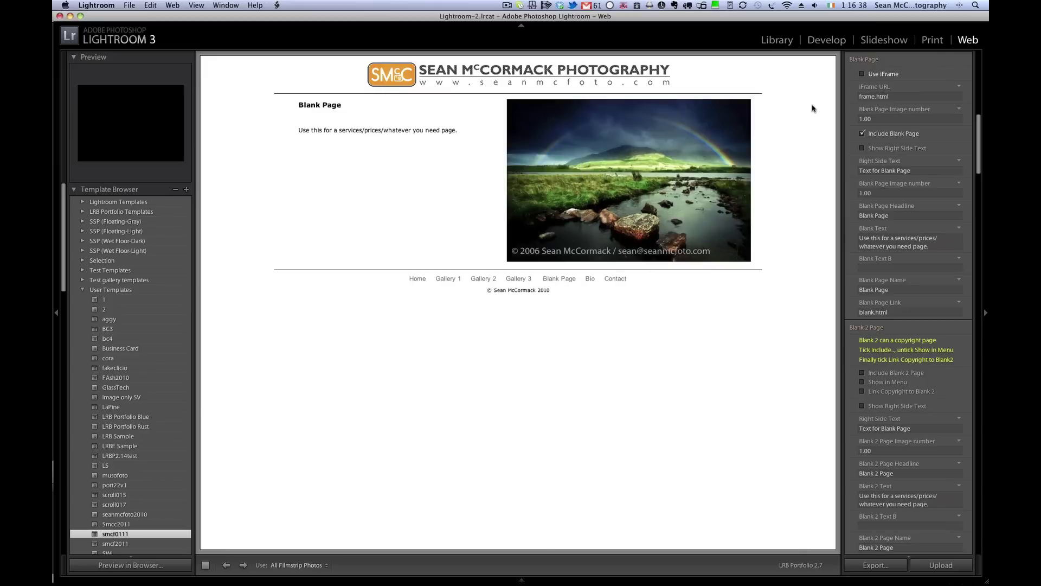
Try the right side text on the Blank Page, turn it back off, and set the page's image number to 4
left_click(862, 148)
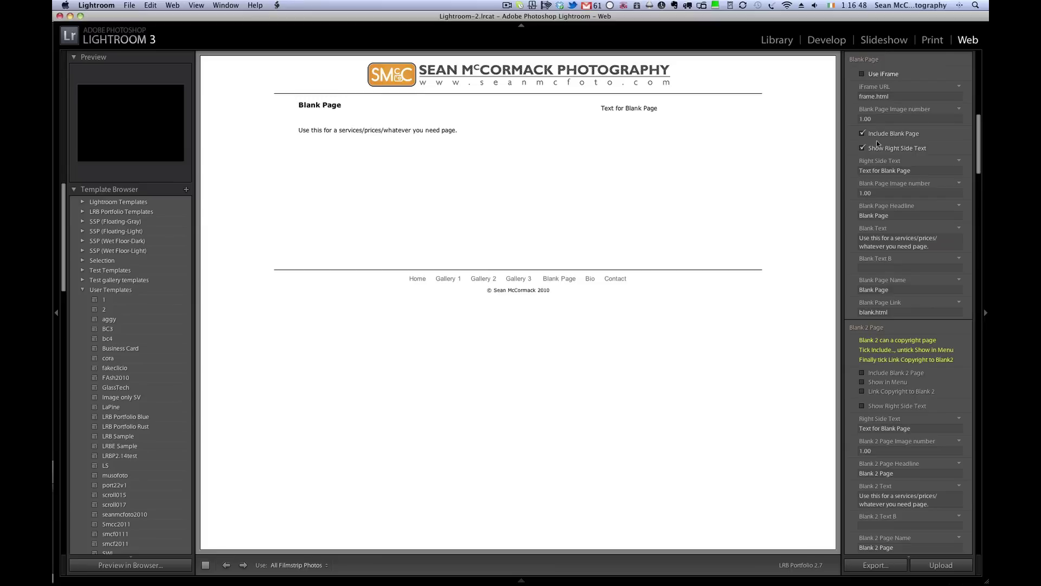
left_click(862, 149)
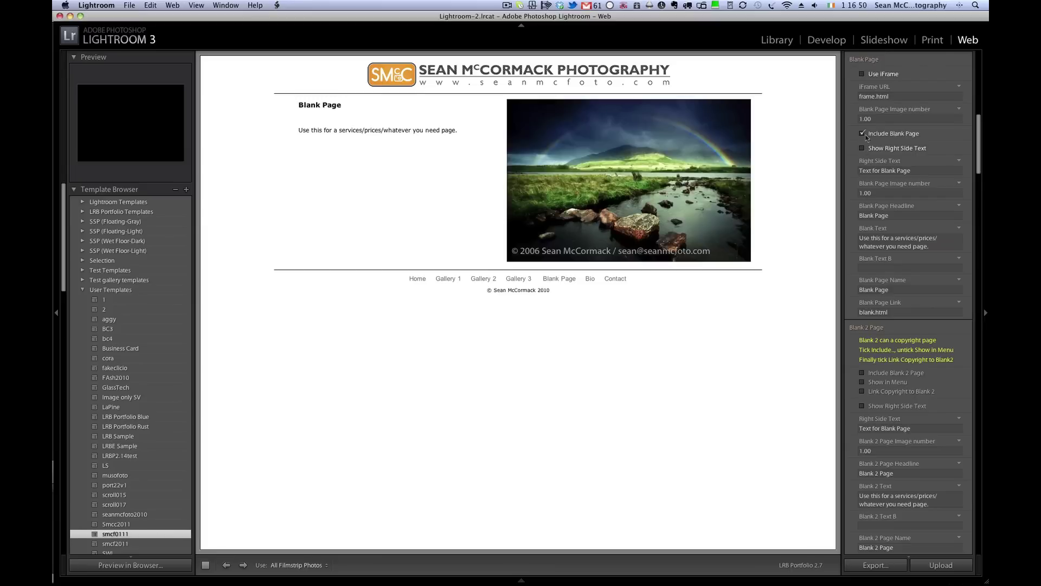
left_click(863, 120)
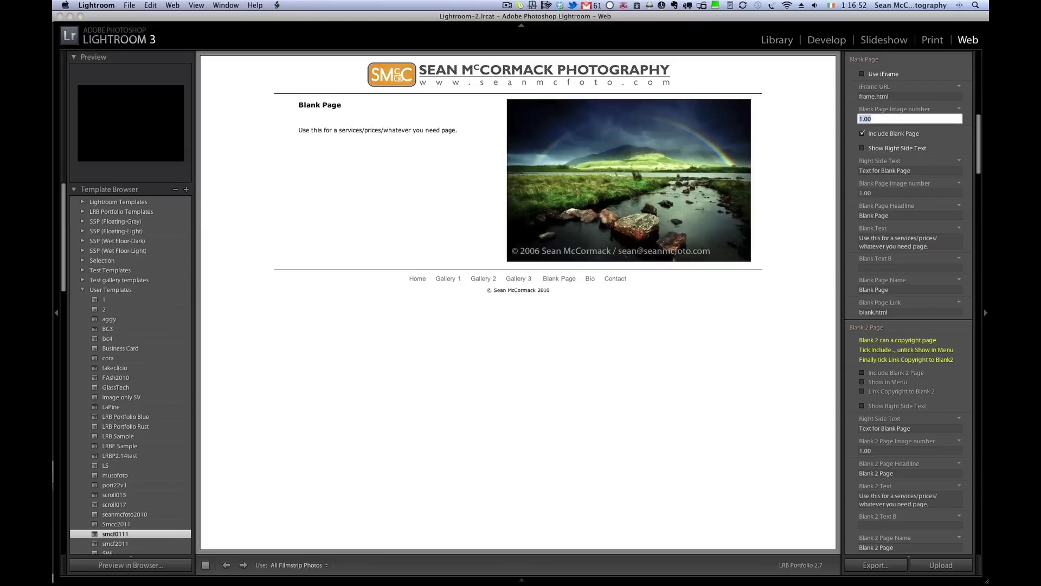
type("4")
key("Return")
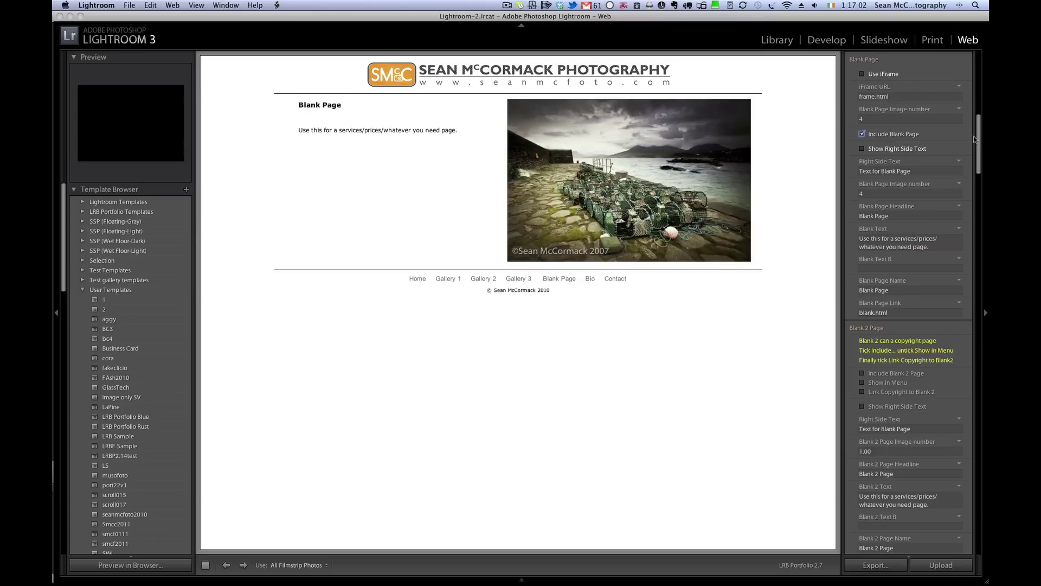
Change the Blank Page headline to "Pricing" directly in the page preview
scroll(974, 141, "down", 3)
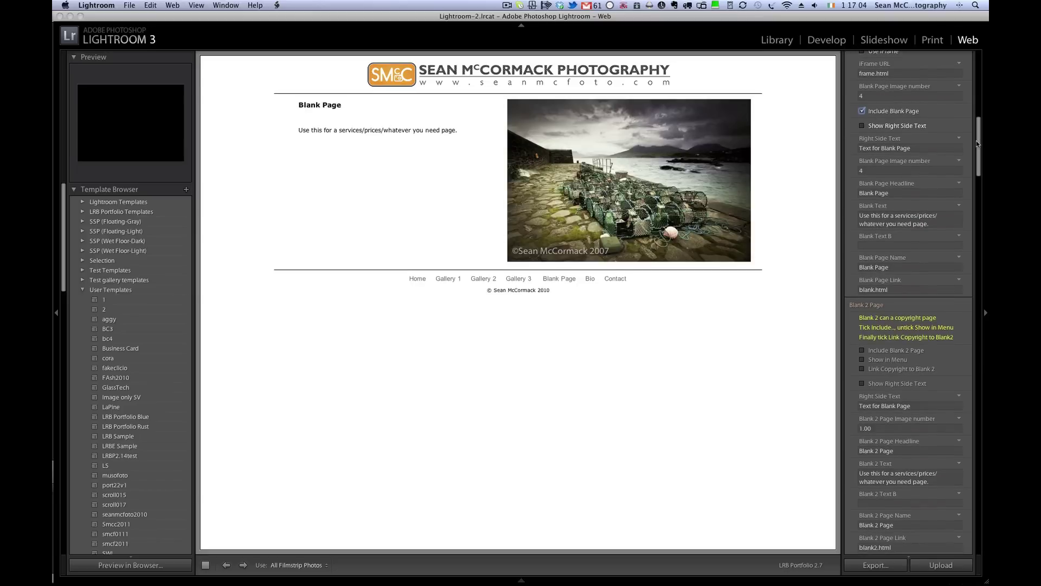
scroll(973, 145, "up", 2)
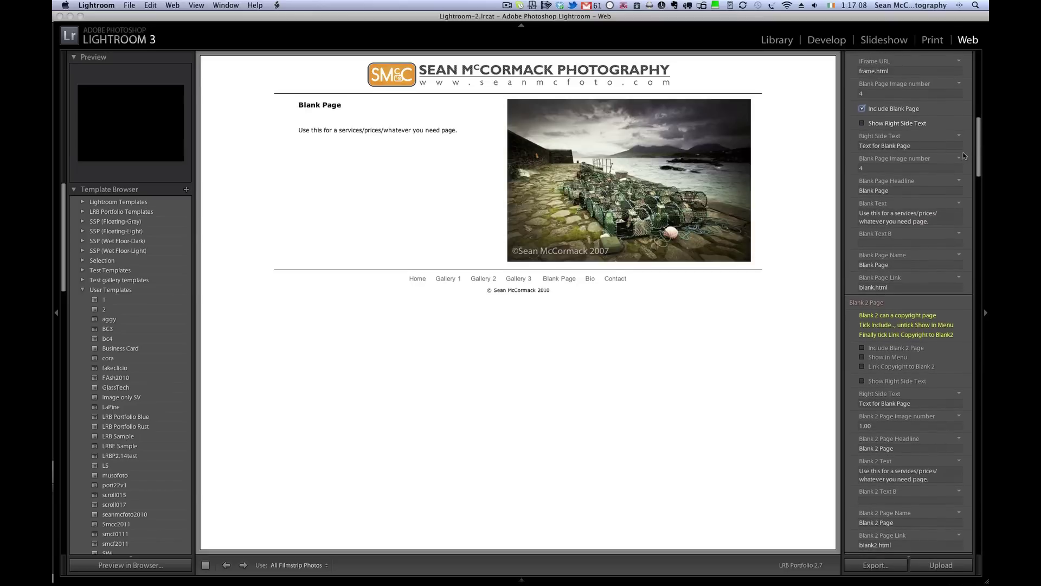
scroll(944, 160, "down", 1)
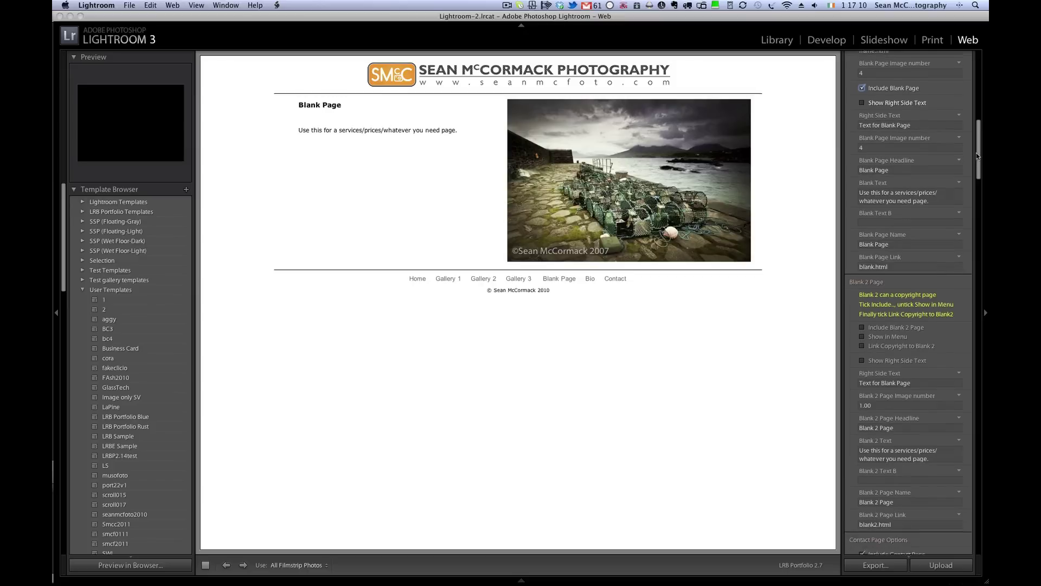
left_click(325, 106)
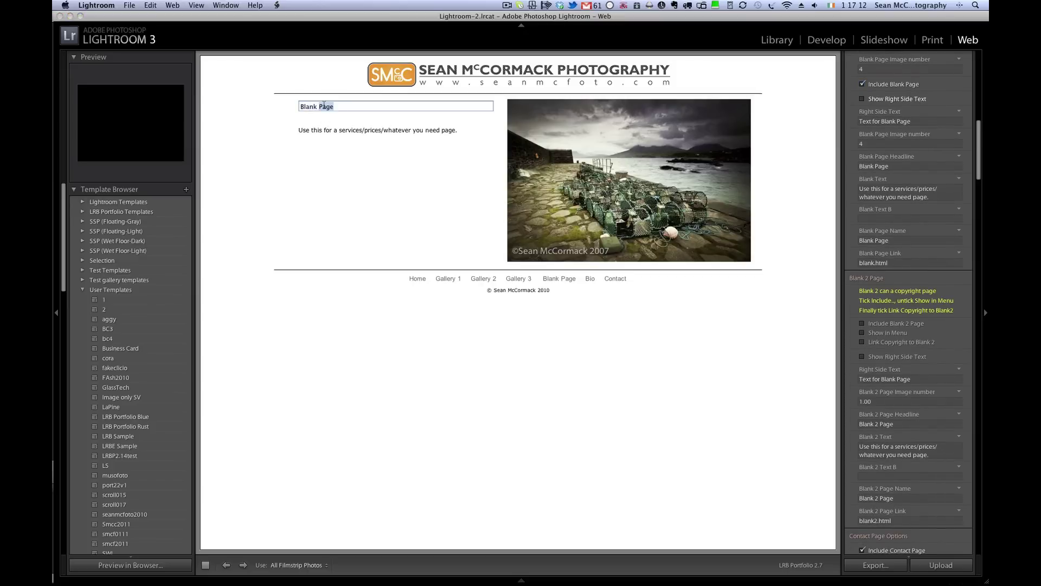
triple_click(339, 106)
type("Pricing")
key("Return")
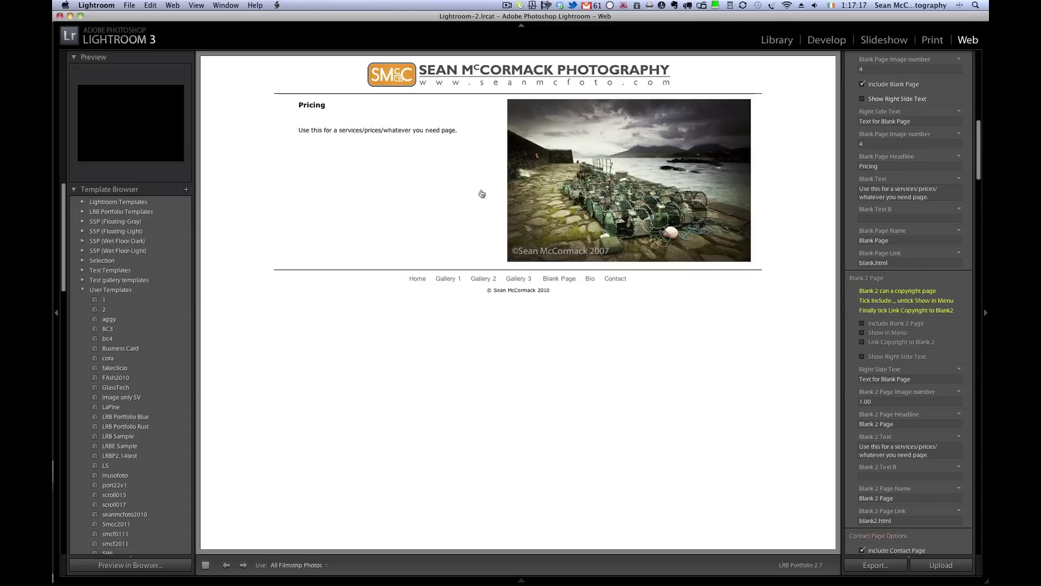
left_click(413, 130)
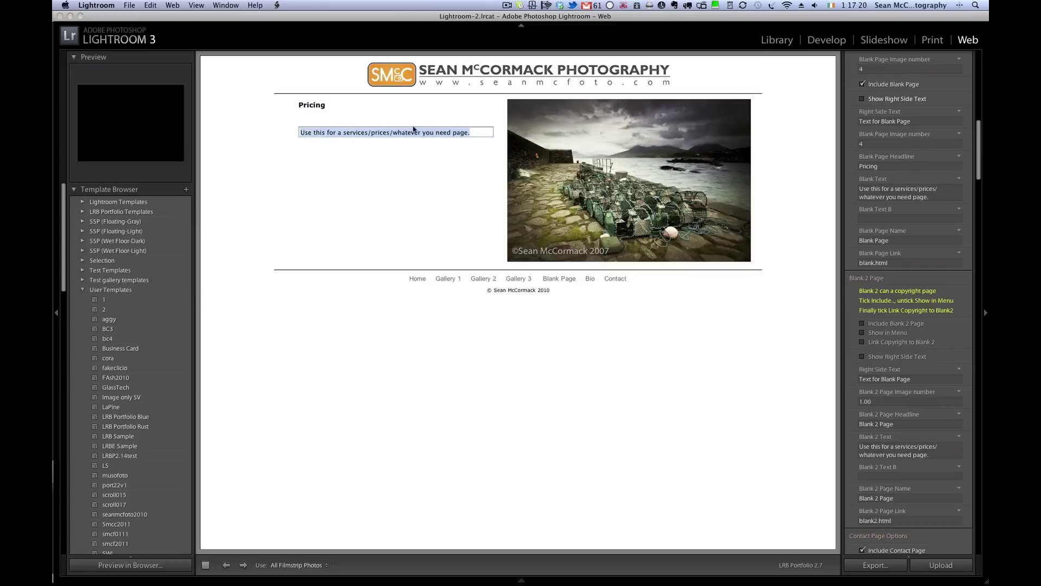
type("Headsh")
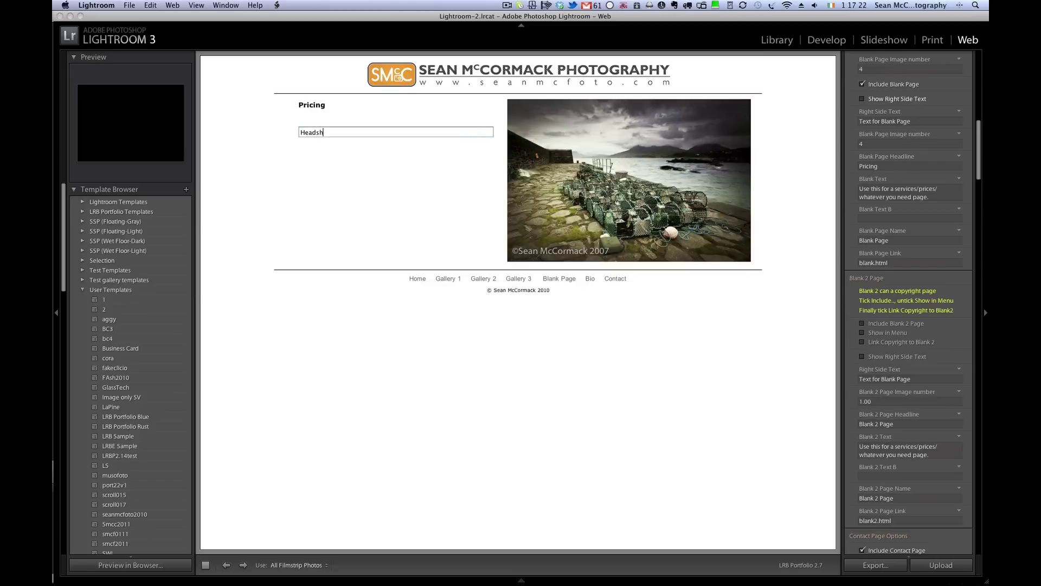
type("ots @100")
key("BackSpace")
key("Return")
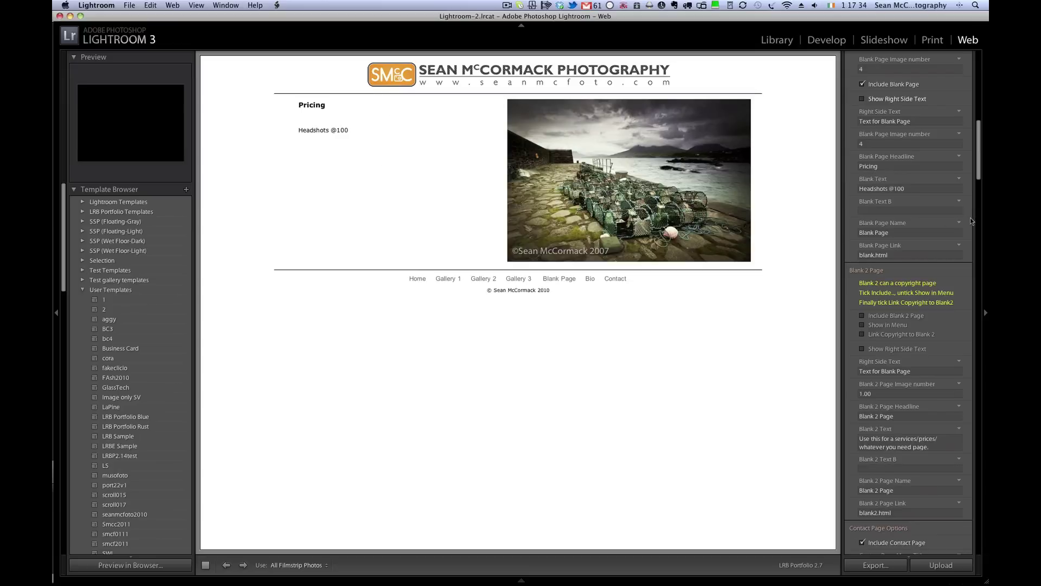
Set the Blank Page Name to "Pricing" and the Blank Page Link to pricing.html
left_click(914, 232)
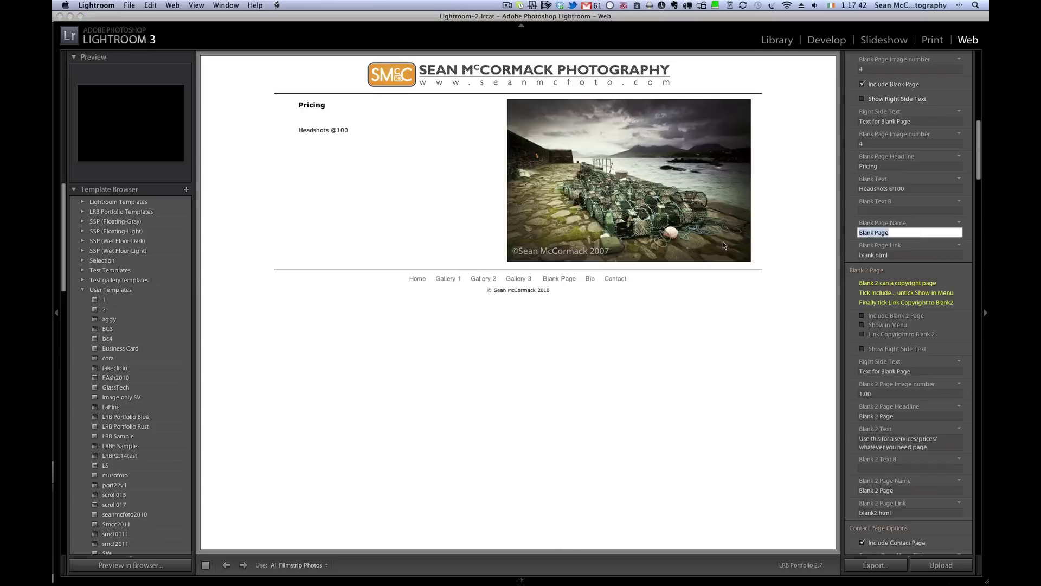
type("Pric")
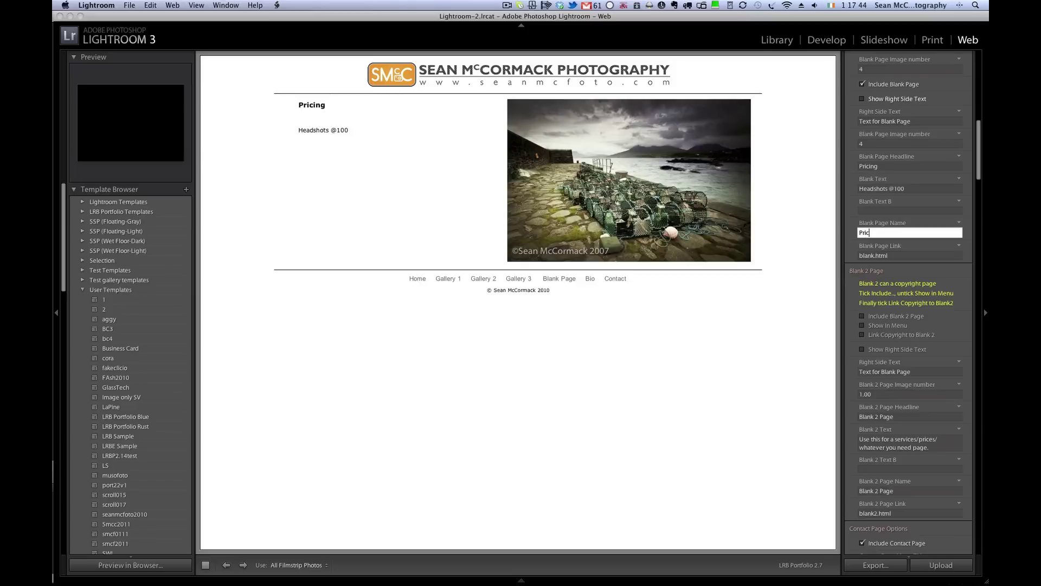
type("ing")
key("Tab")
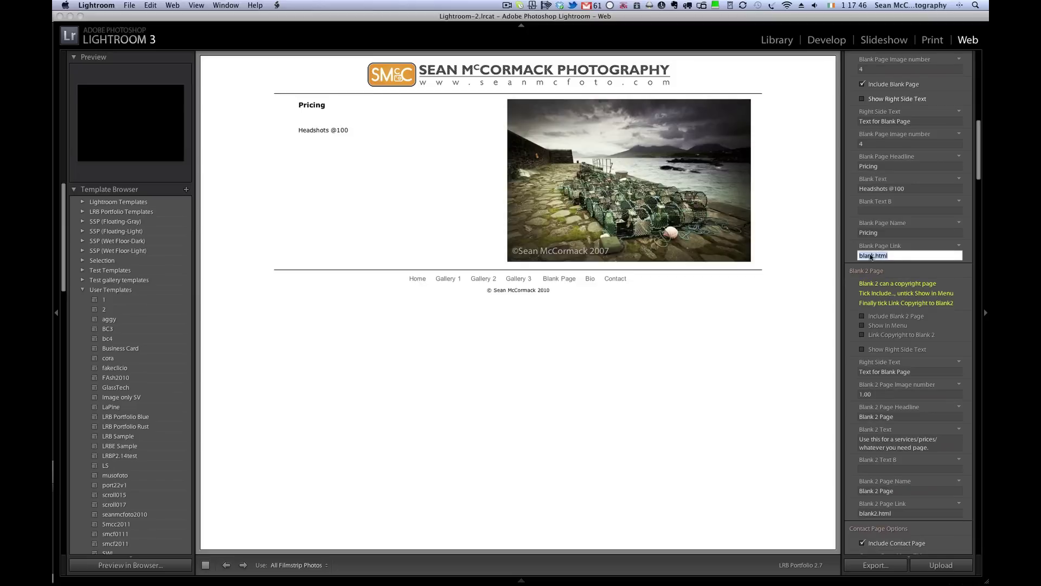
left_click(878, 255)
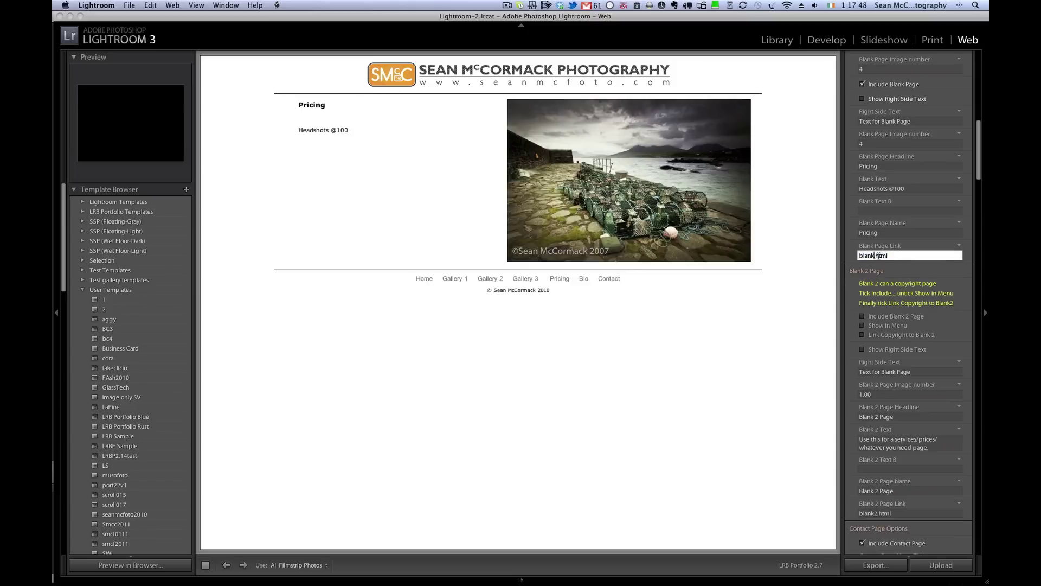
left_click_drag(861, 255, 868, 256)
type("pricing")
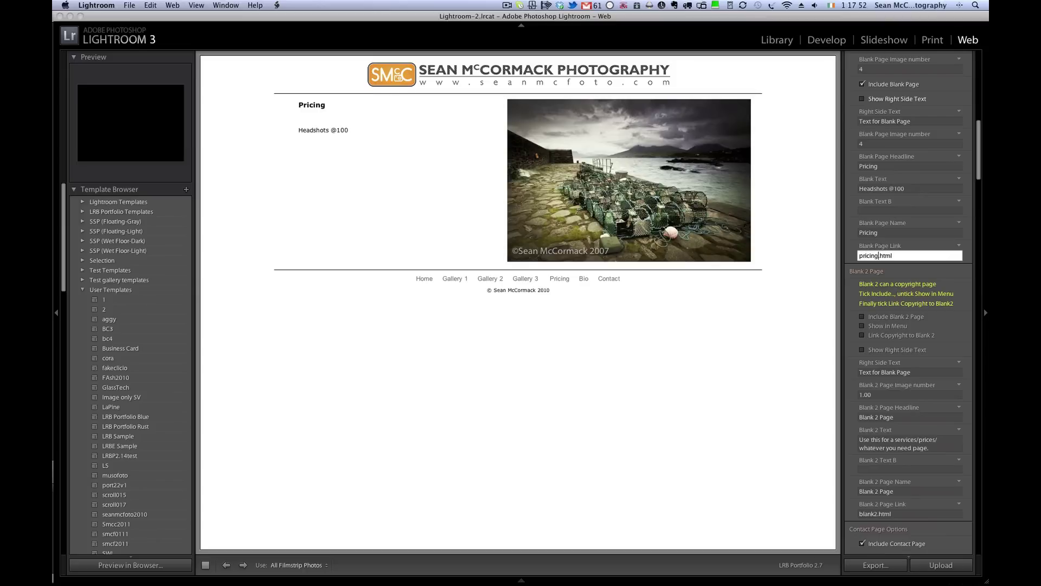
key("Tab")
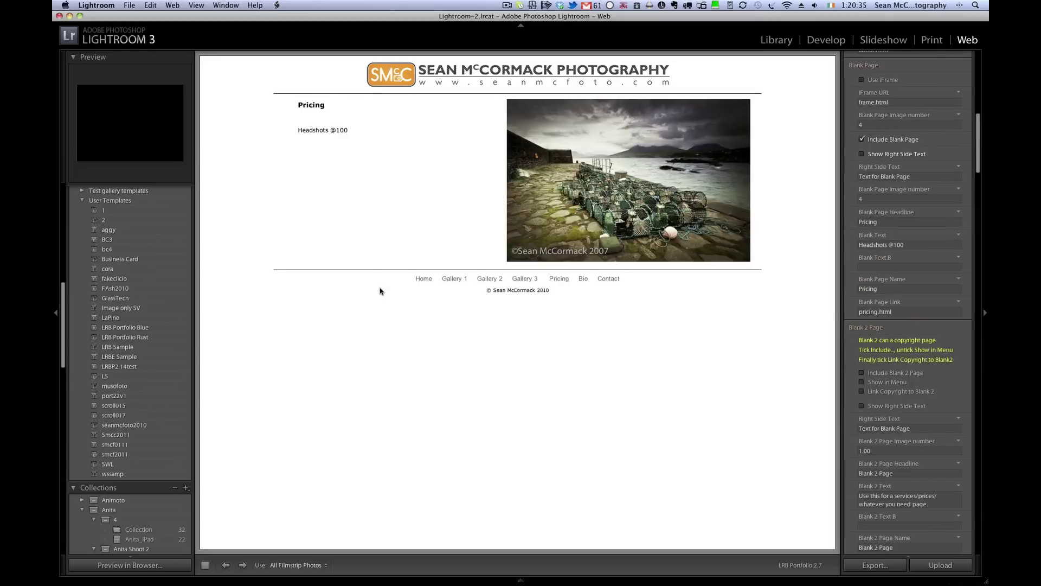
Include the Blank 2 Page without showing it in the menu, and try linking the footer copyright text to it
scroll(975, 175, "down", 10)
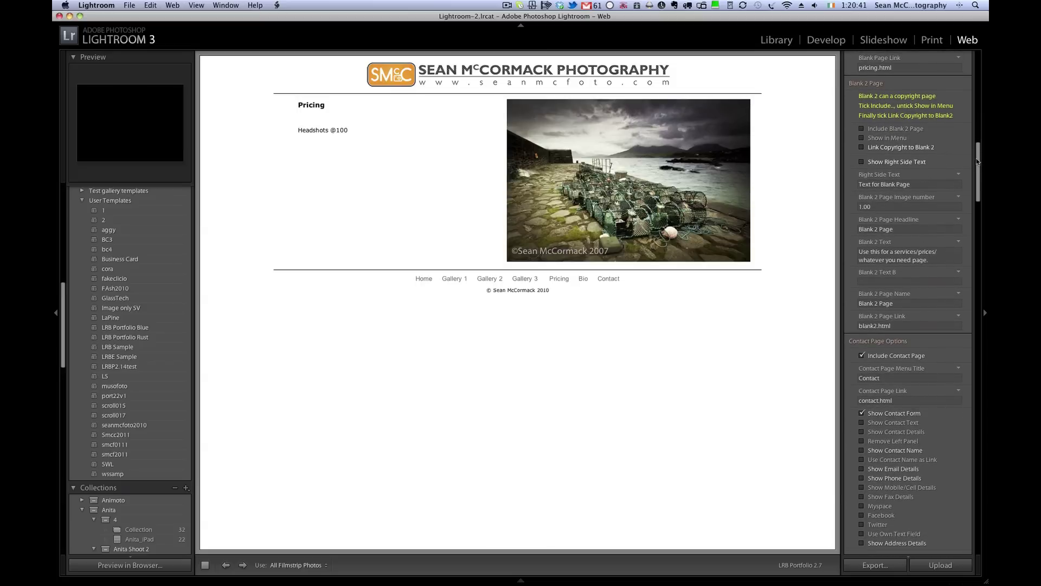
mouse_move(978, 162)
left_mouse_down()
mouse_move(972, 128)
mouse_move(964, 163)
left_mouse_up()
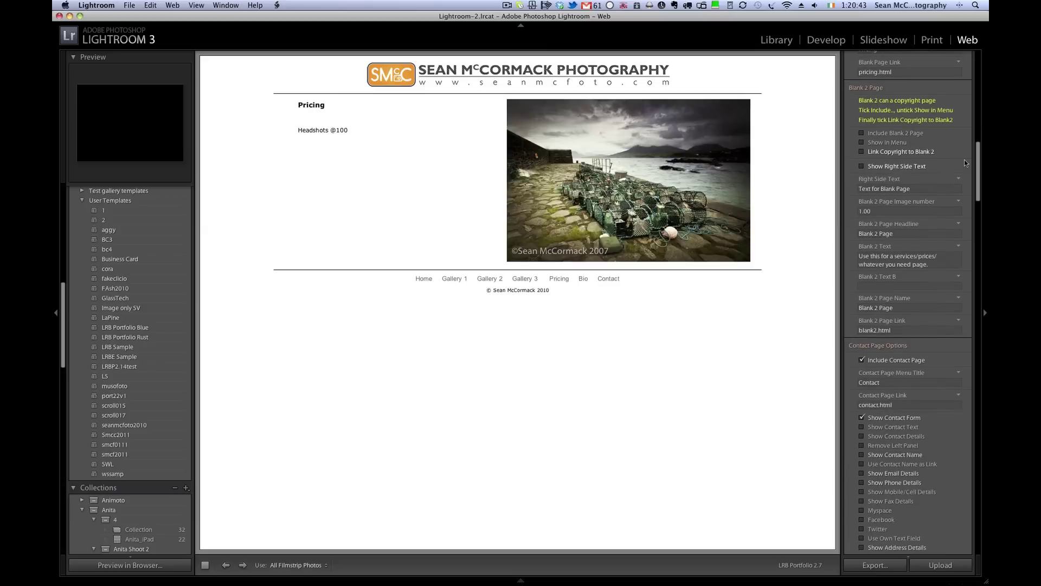
scroll(968, 152, "down", 1)
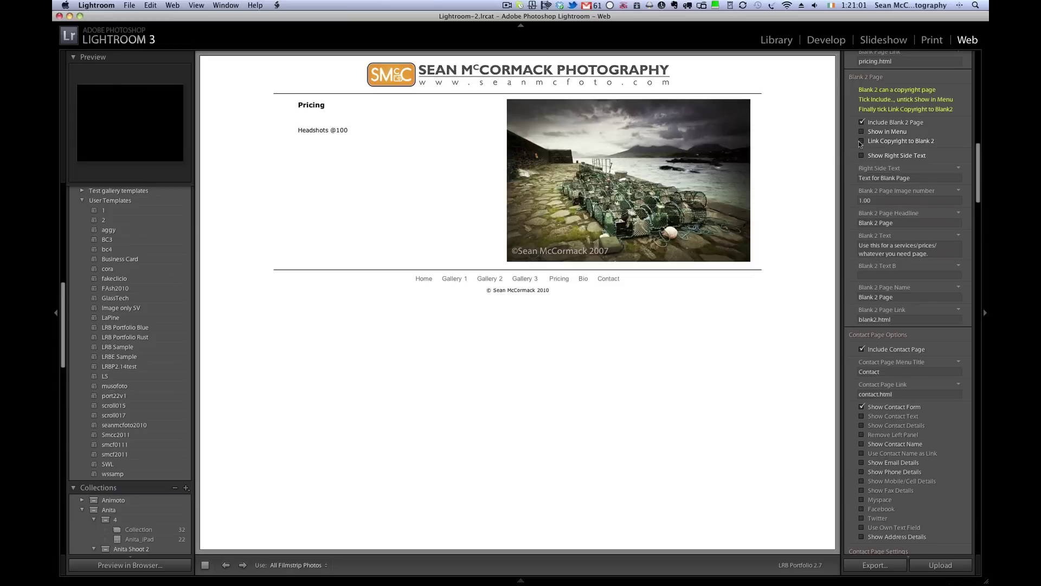
left_click(897, 142)
left_click(862, 141)
left_click(863, 142)
left_click(531, 293)
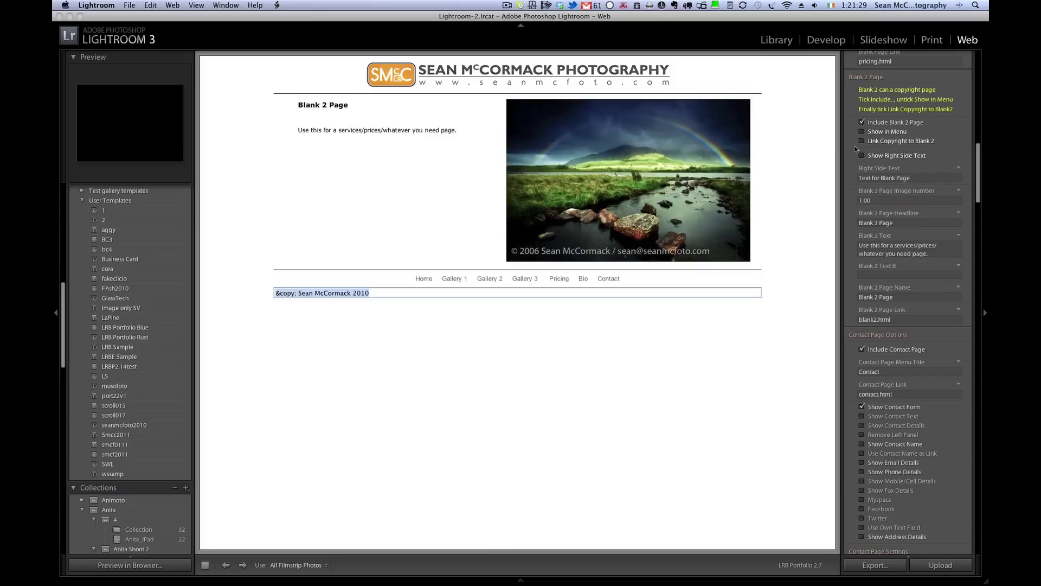
Locate the Bottom Copyright Text in the Home Page Info settings and return to the Blank 2 Page settings
left_click(861, 132)
left_click_drag(978, 172, 980, 78)
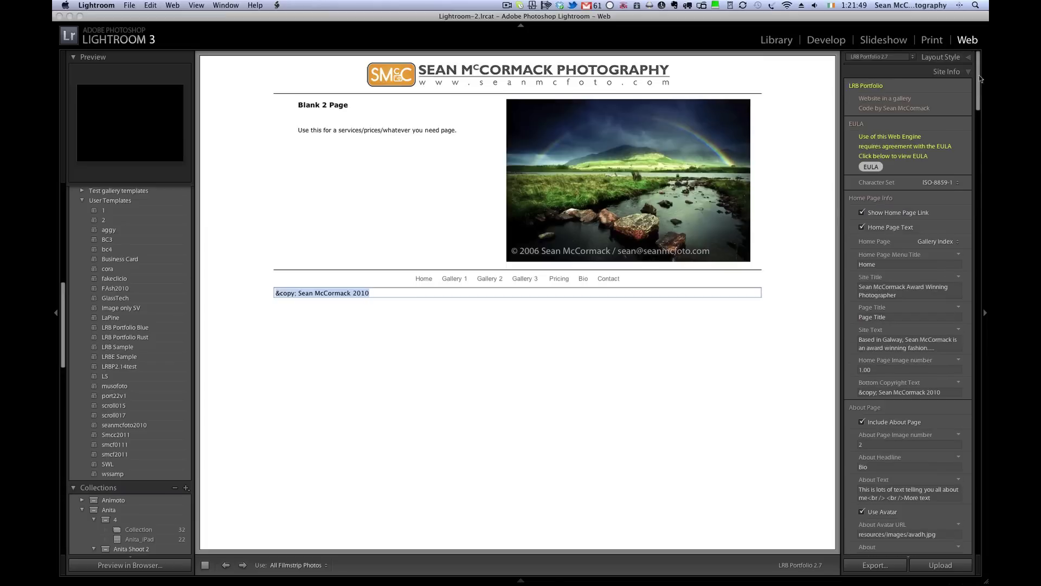
left_click(953, 395)
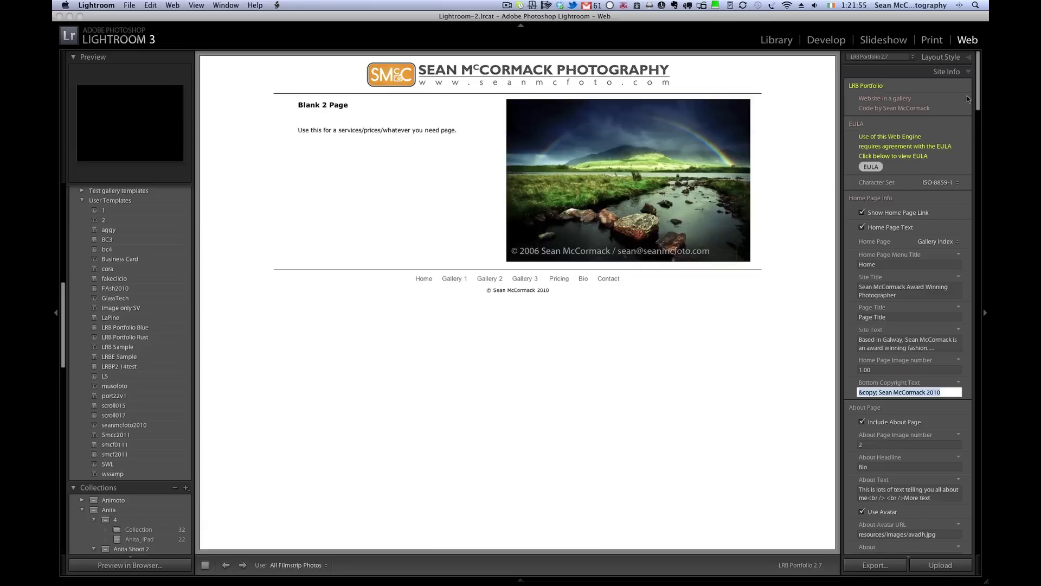
left_click_drag(967, 96, 959, 193)
scroll(959, 193, "up", 3)
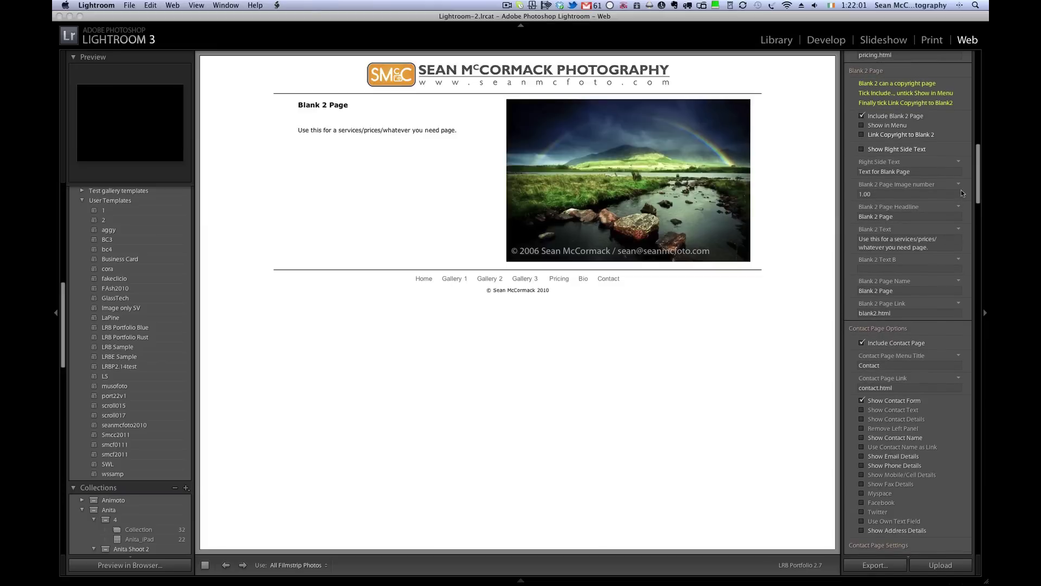
Try showing the Blank 2 Page in the site menu and hide it from the menu again
scroll(961, 190, "up", 2)
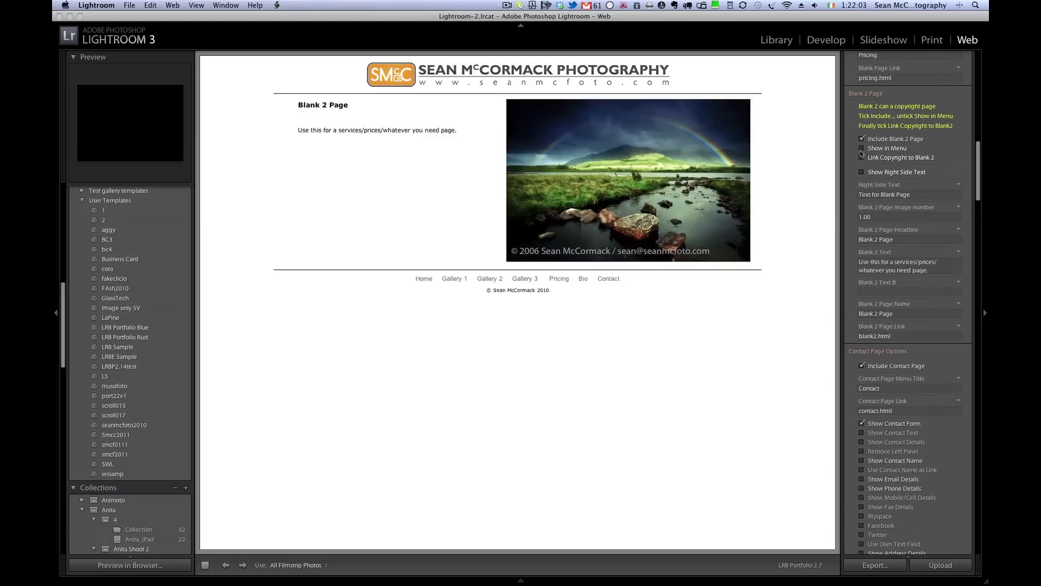
left_click(862, 148)
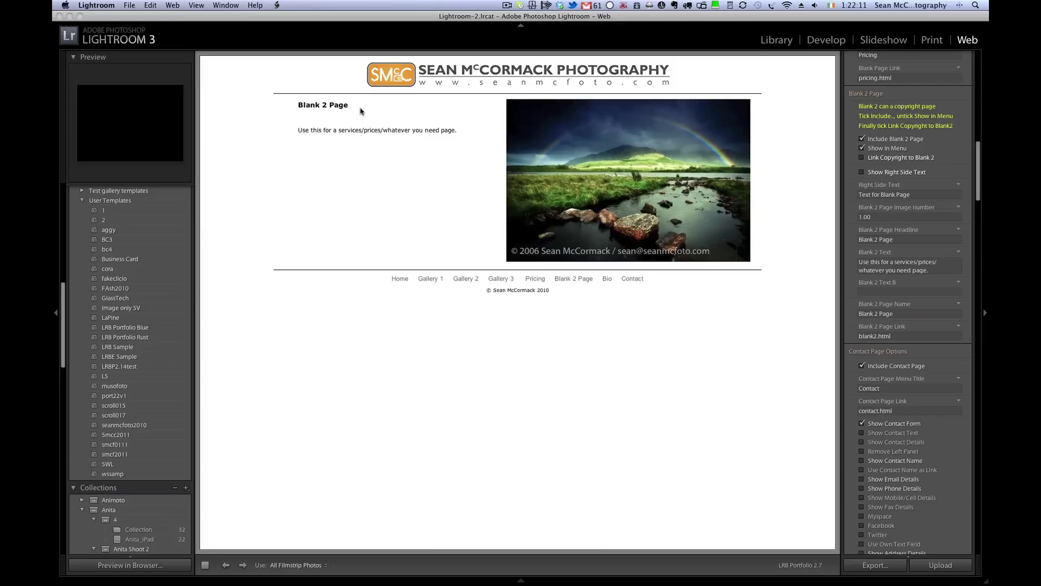
left_click(862, 148)
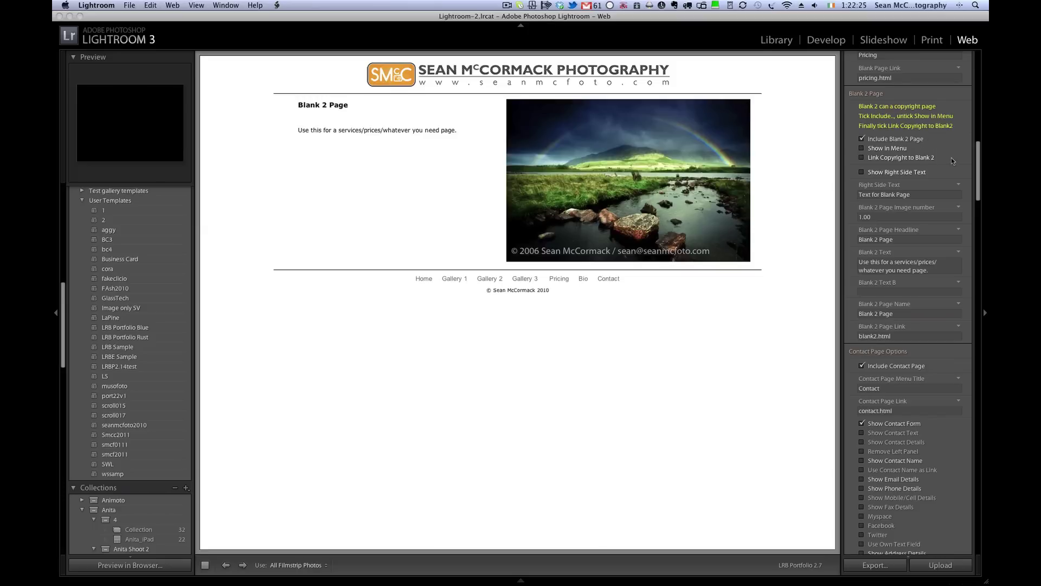
Open the Contact page in the preview and switch its content from the contact form to the contact details
left_click_drag(980, 160, 979, 173)
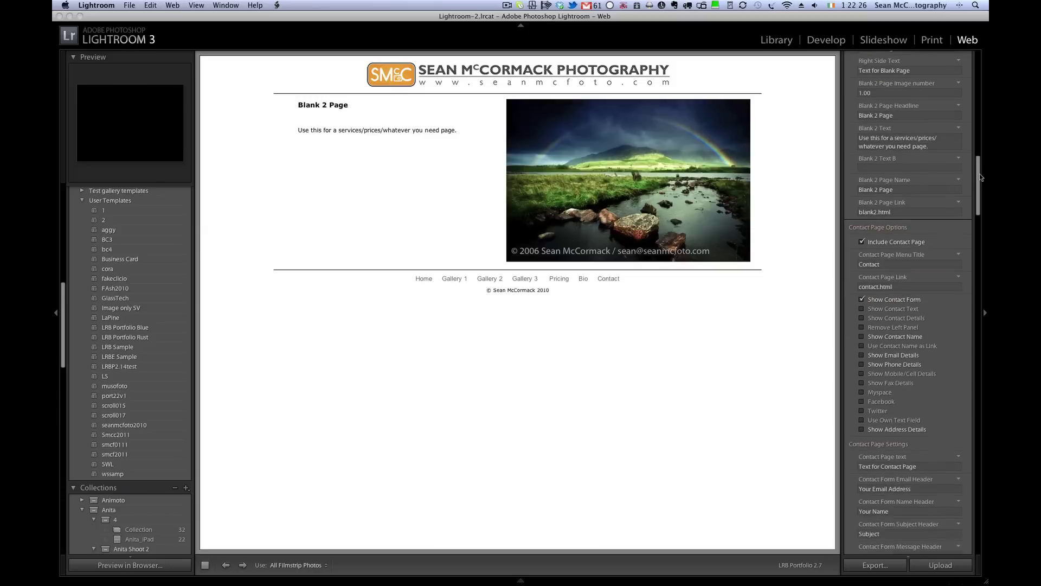
left_click(608, 278)
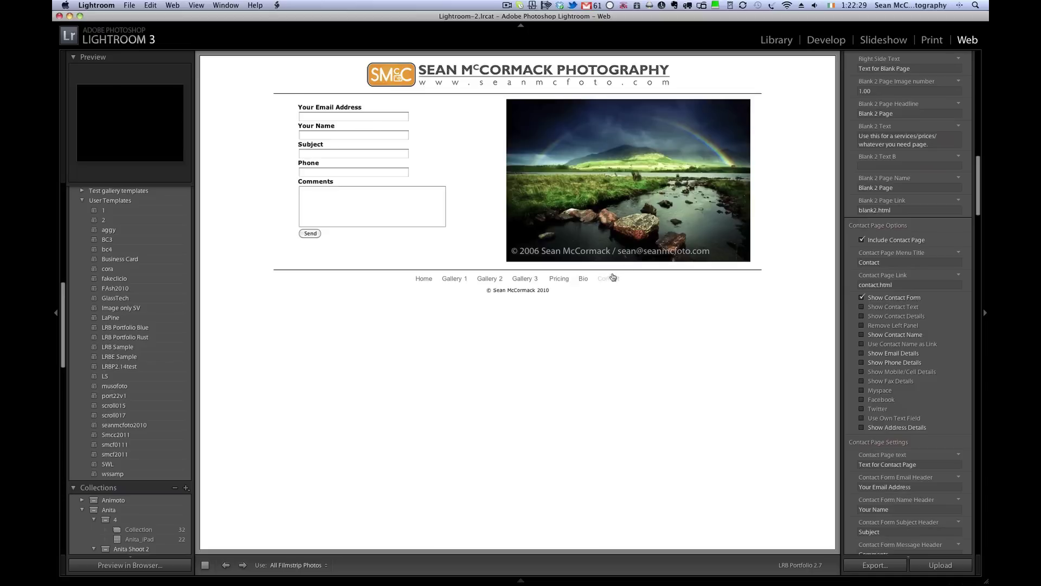
left_click_drag(979, 182, 975, 197)
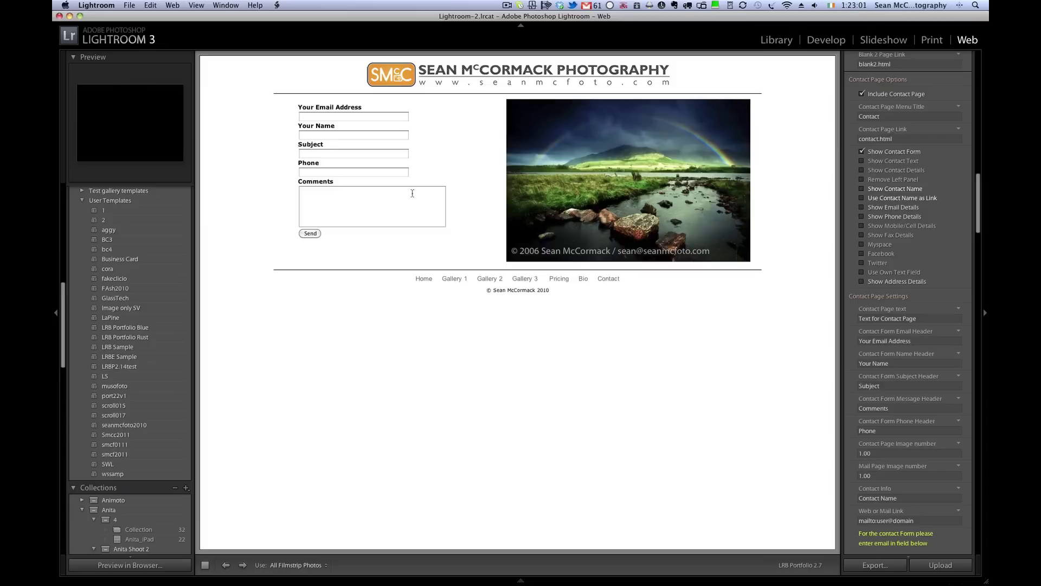
left_click(862, 152)
left_click(862, 162)
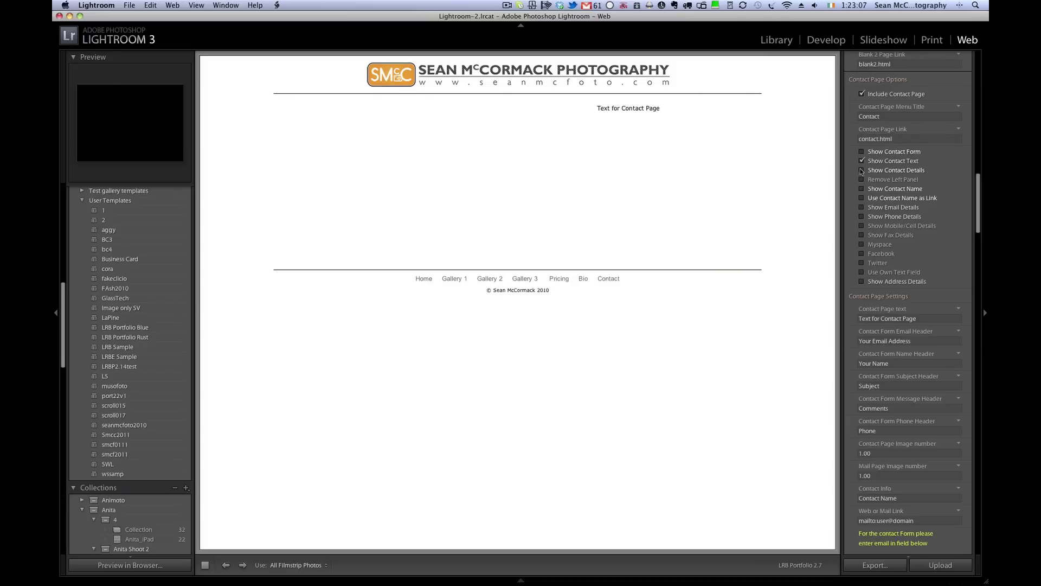
left_click(862, 170)
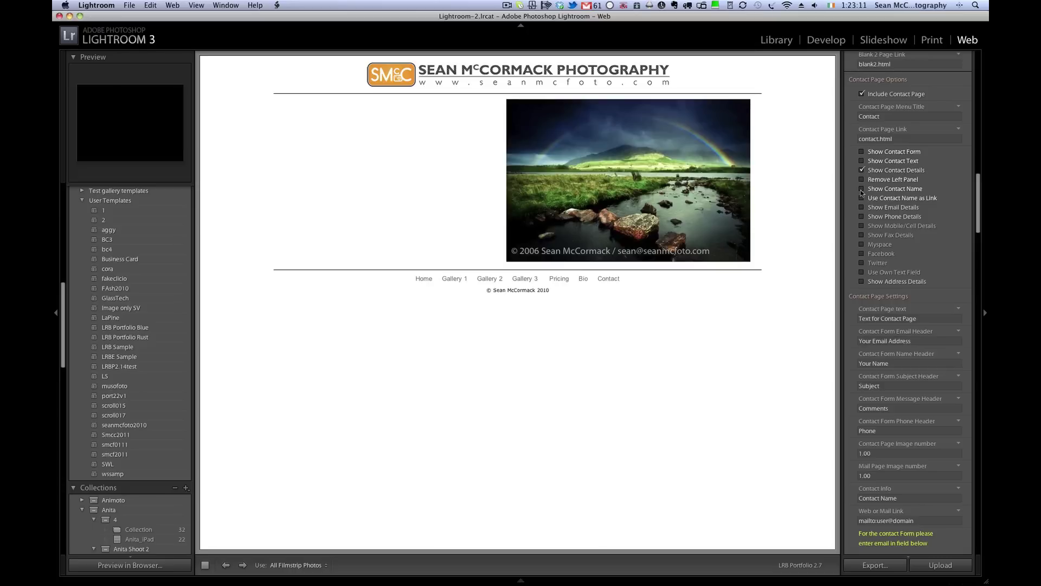
Show the contact name, email, phone, mobile/cell and fax details plus MySpace, Facebook and Twitter on the Contact page
left_click(862, 189)
left_click(861, 207)
left_click(862, 217)
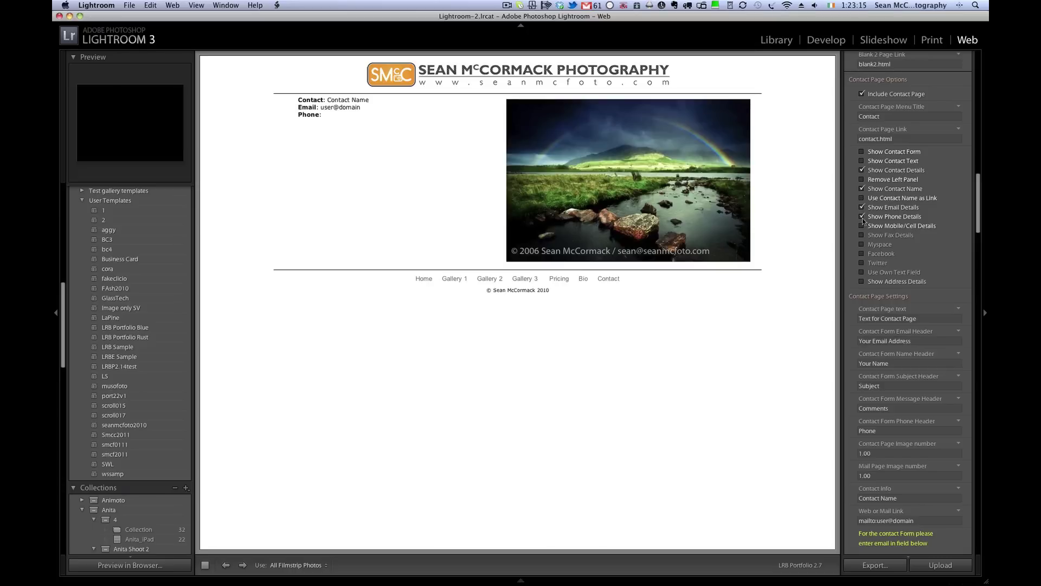
left_click(862, 226)
left_click(862, 235)
left_click(862, 245)
left_click(861, 254)
left_click(861, 263)
Try adding the own text field to the Contact page details
left_click(862, 273)
scroll(979, 207, "down", 1)
scroll(979, 207, "down", 3)
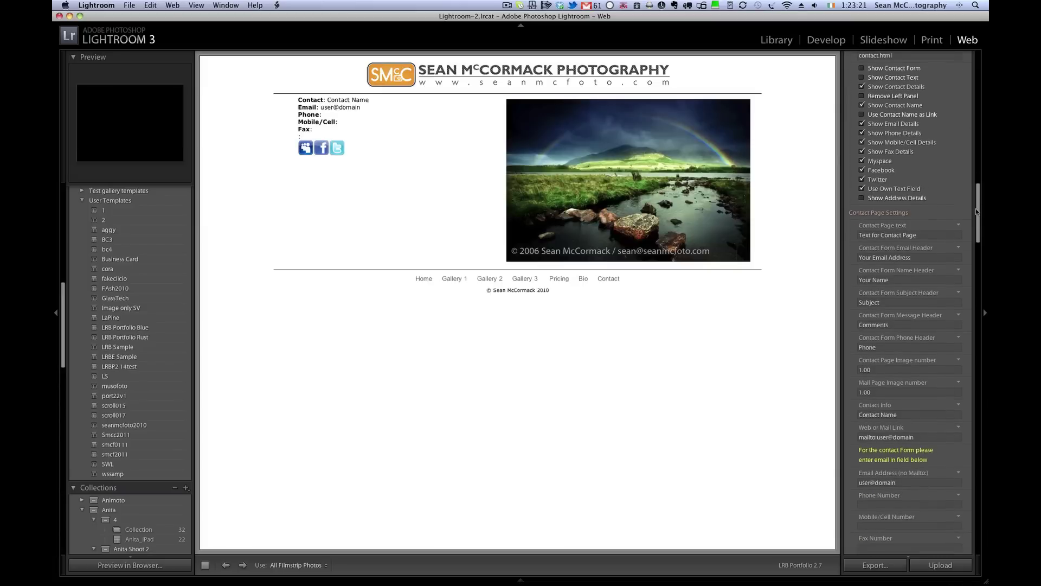
left_click(861, 190)
Look through the Contact Page Settings fields and try turning off the Twitter/Facebook icons
scroll(975, 204, "down", 6)
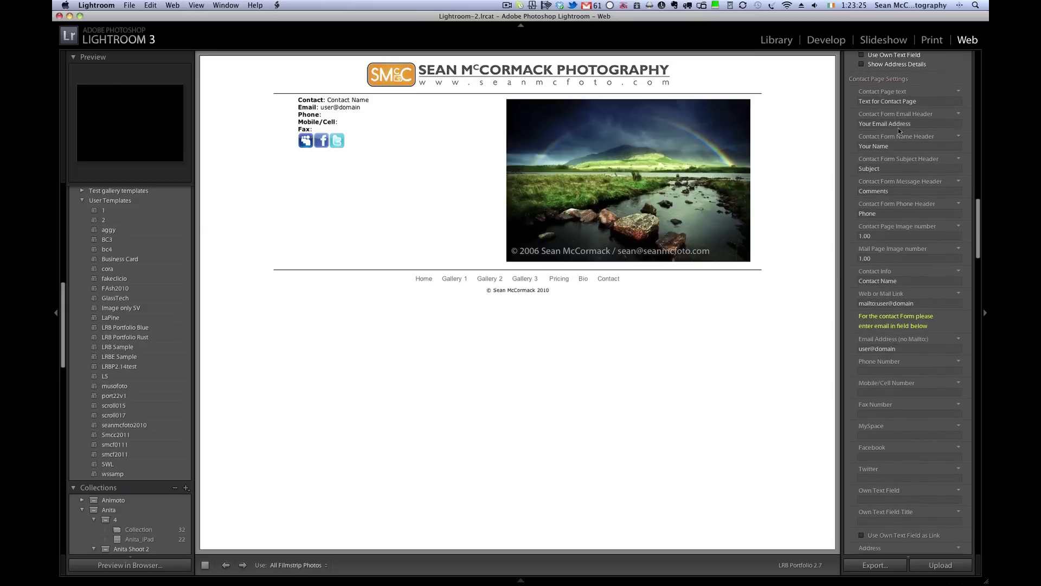
scroll(954, 168, "up", 2)
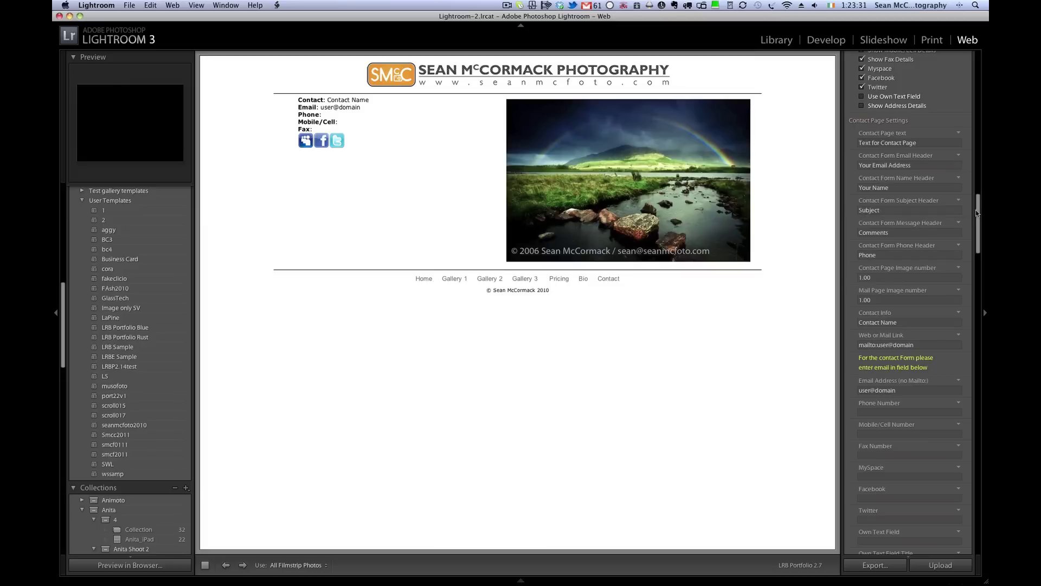
scroll(890, 292, "down", 6)
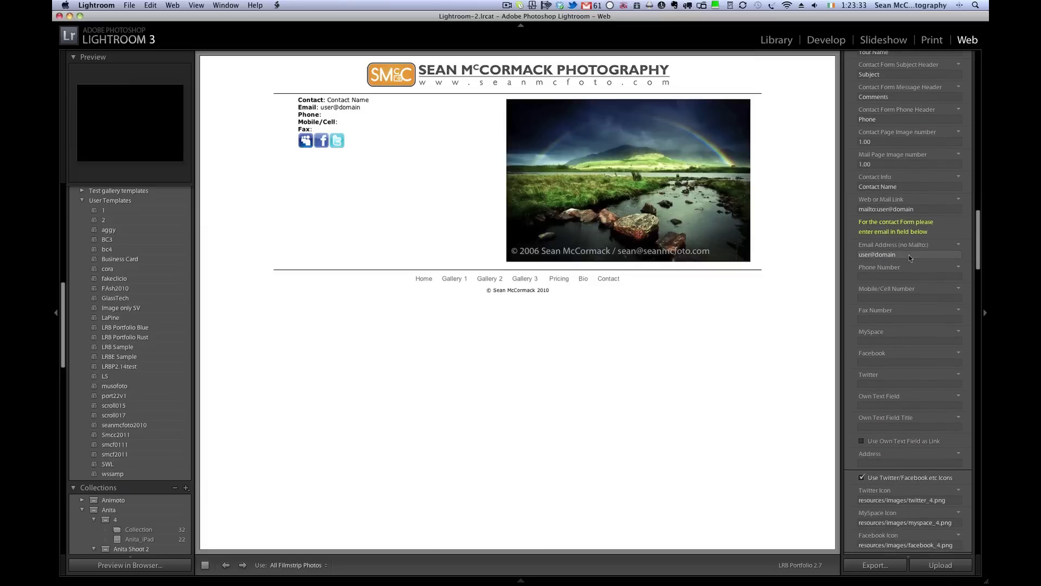
scroll(964, 245, "down", 3)
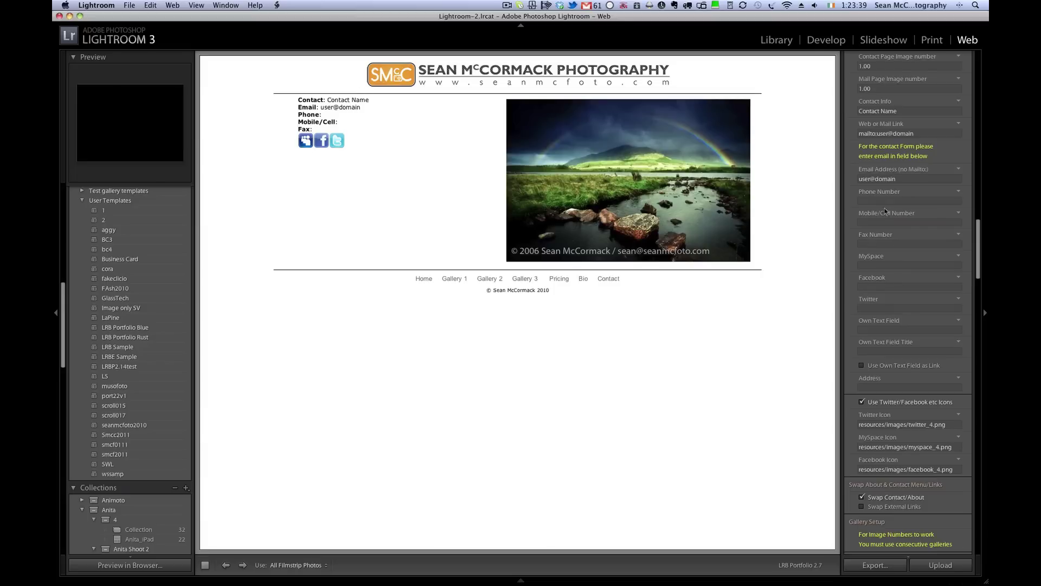
scroll(974, 266, "down", 3)
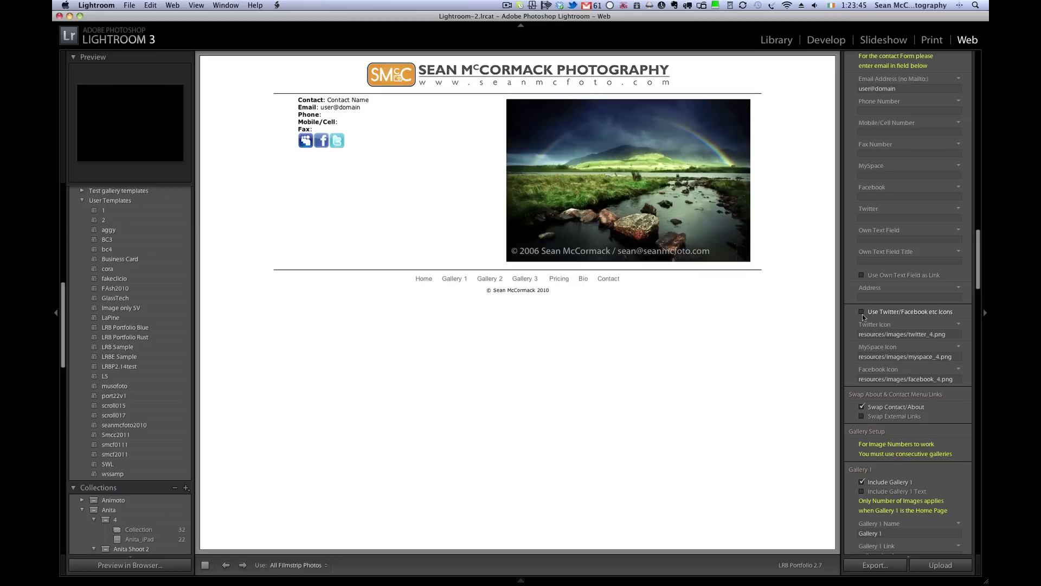
left_click(862, 313)
scroll(979, 258, "up", 3)
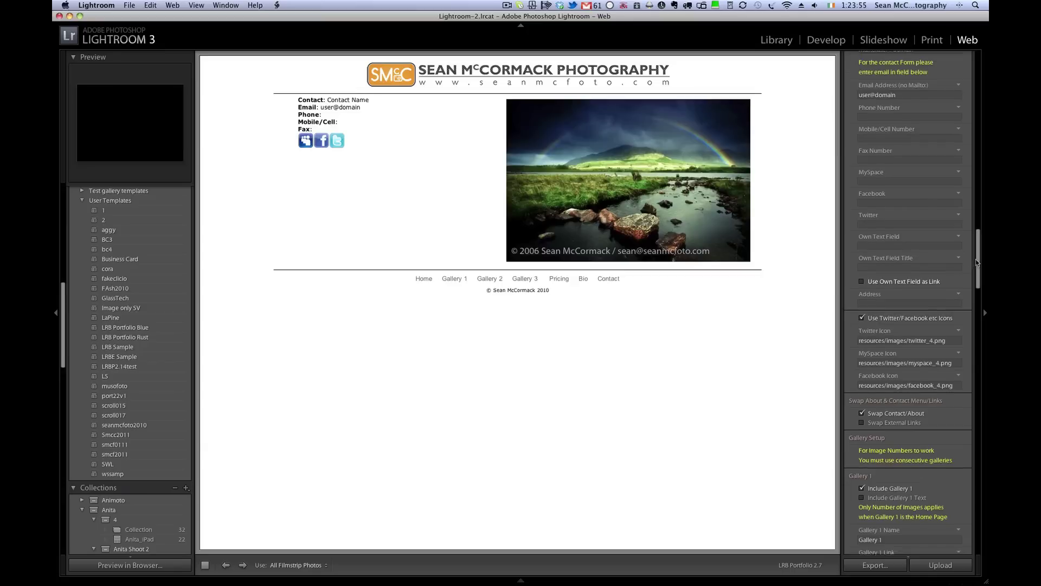
Try turning off the Contact/About swap to compare the order of the menu links
left_click_drag(979, 257, 972, 278)
scroll(971, 278, "down", 3)
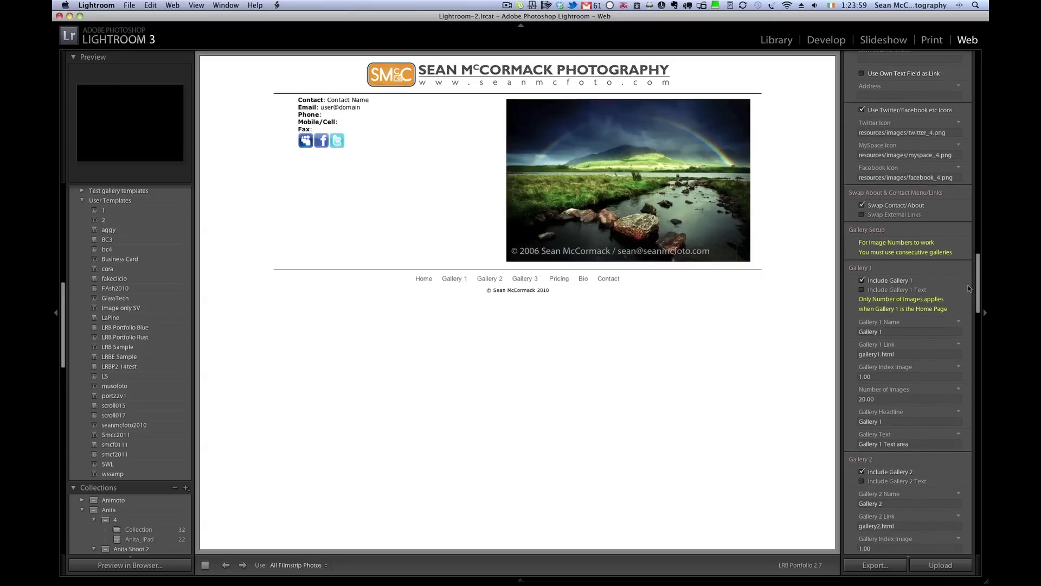
left_click(862, 205)
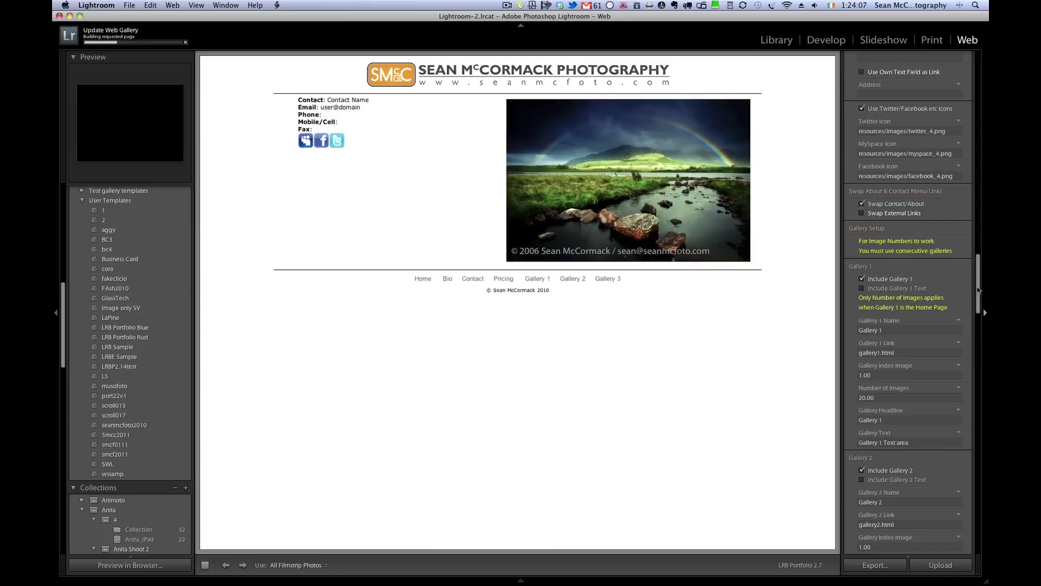
scroll(979, 289, "down", 1)
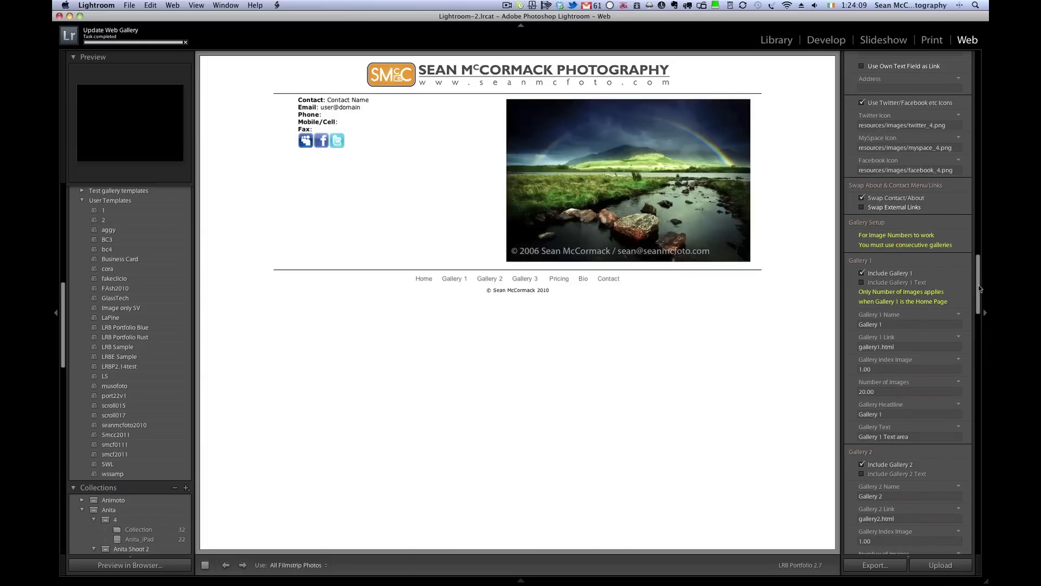
Examine the photos in the Library to see how many belong to each gallery, and return to the Web module
scroll(979, 289, "down", 5)
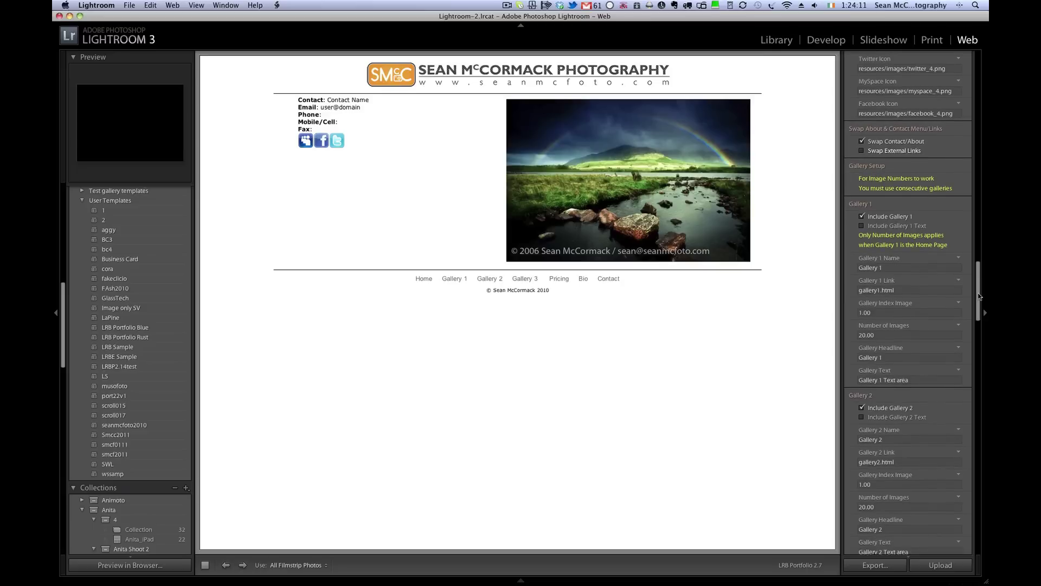
scroll(982, 287, "up", 6)
scroll(982, 286, "up", 1)
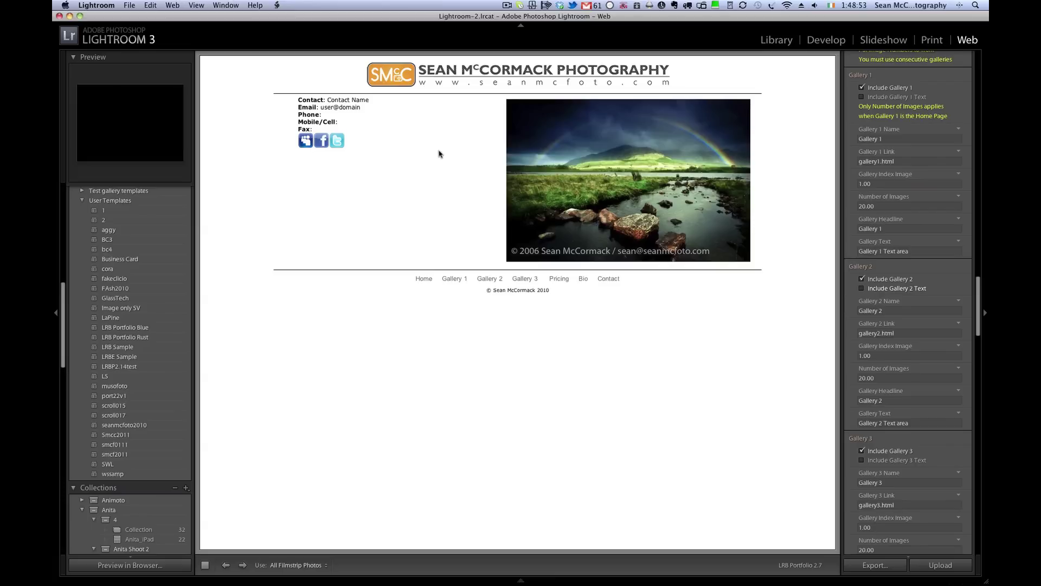
left_click(776, 41)
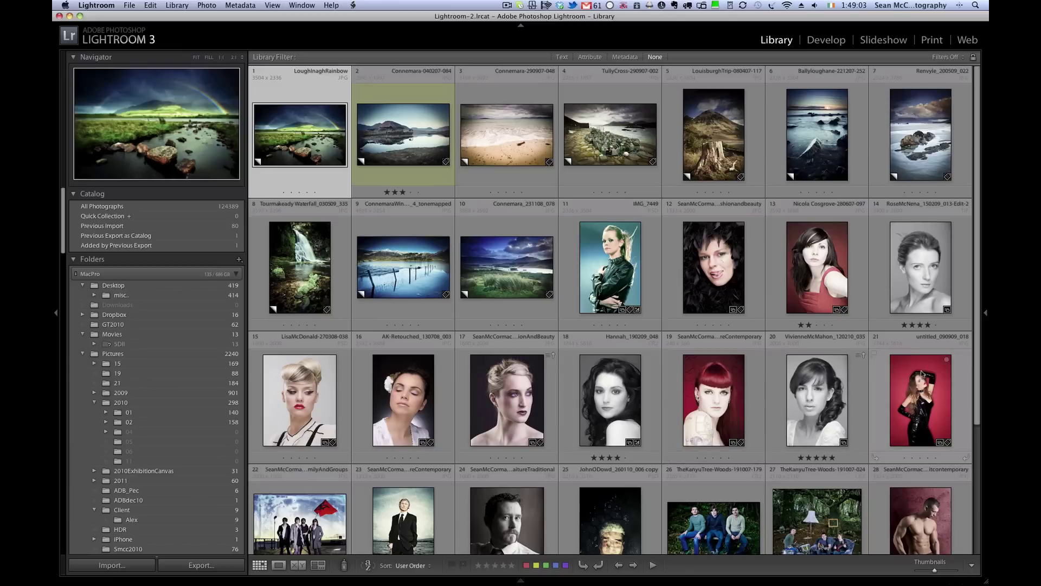
scroll(978, 423, "down", 5)
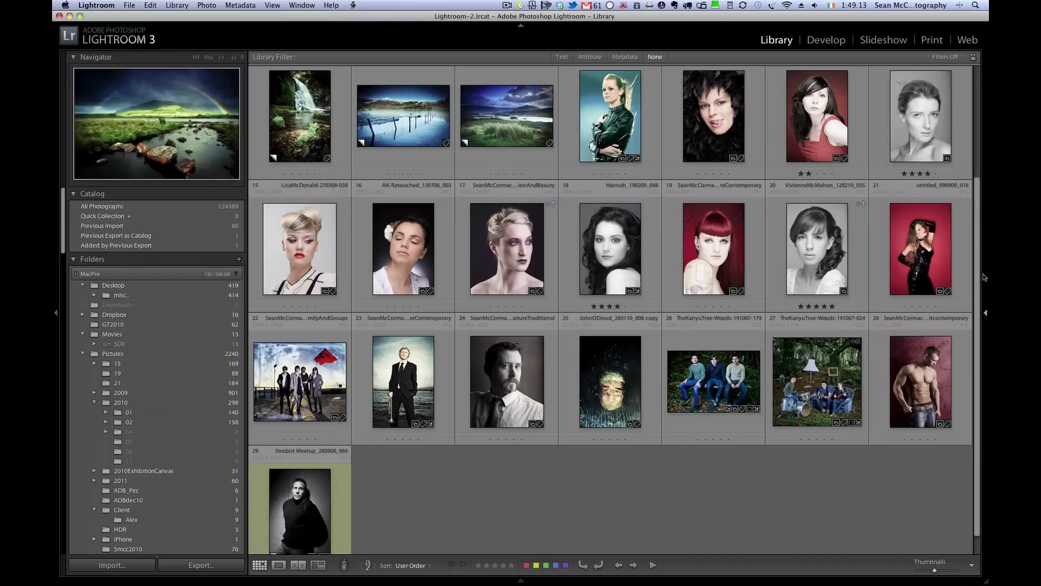
scroll(936, 241, "up", 1)
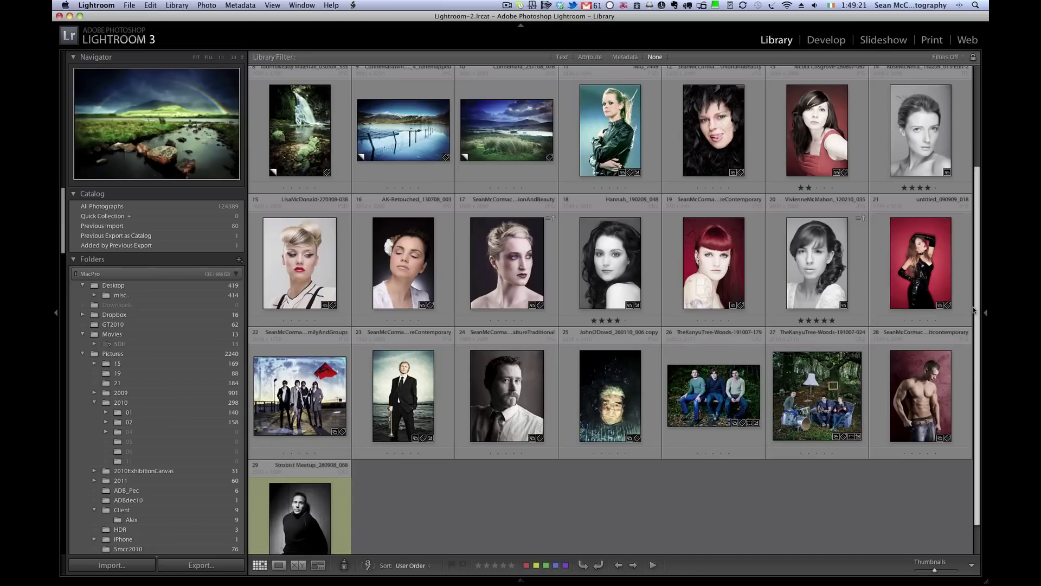
left_click(967, 39)
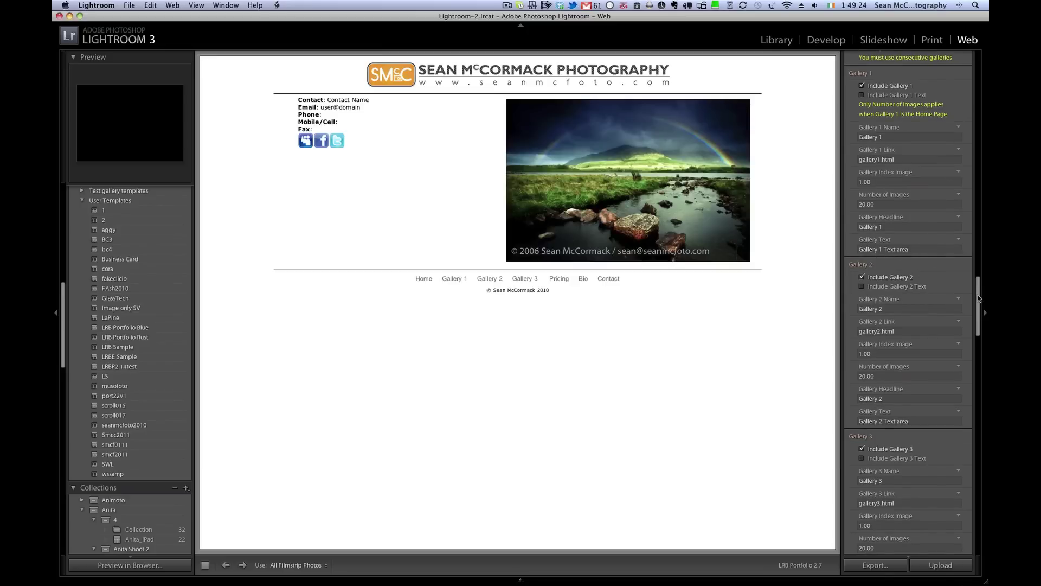
Set the Number of Images to 10 for Gallery 1, 11 for Gallery 2 and 8 for Gallery 3
left_click_drag(980, 299, 980, 303)
left_click(885, 177)
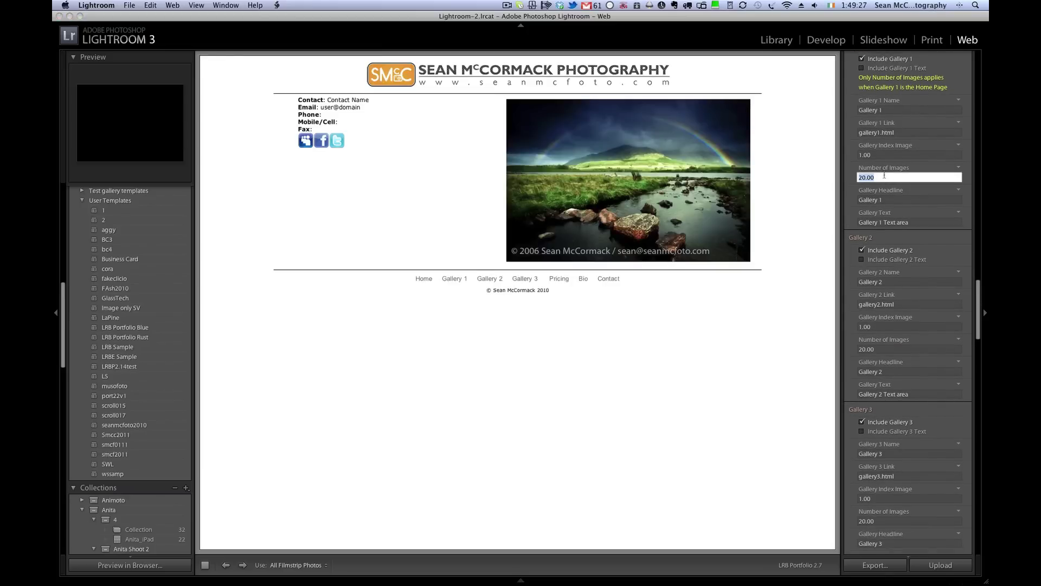
type("10")
left_click(910, 350)
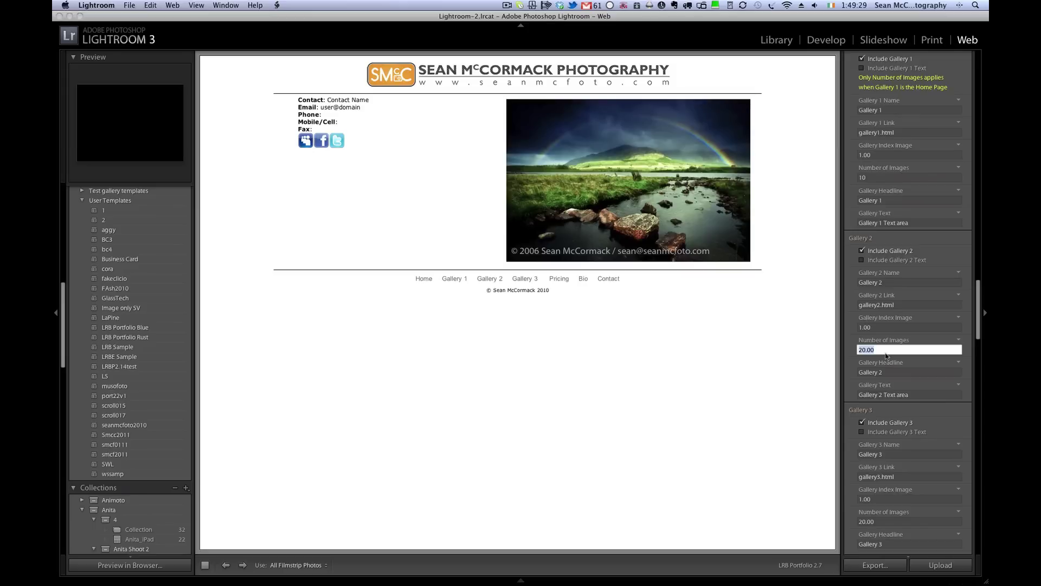
type("11")
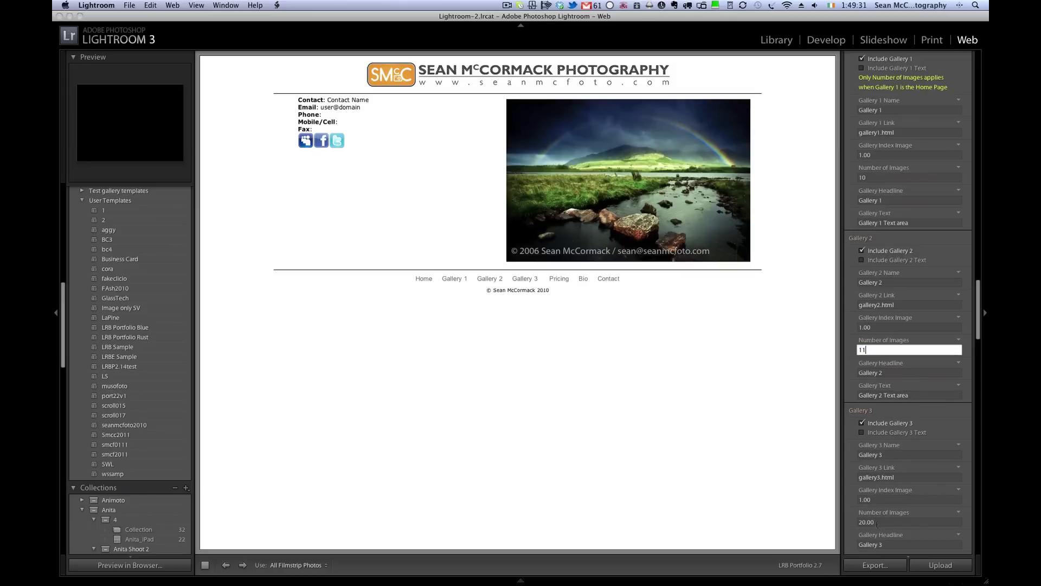
left_click(877, 522)
type("8")
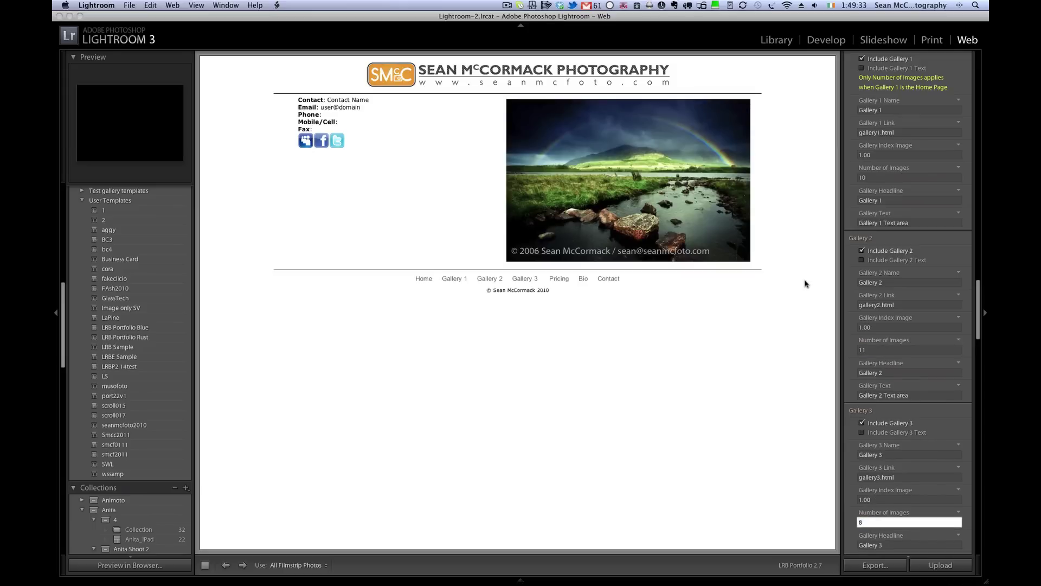
key("Tab")
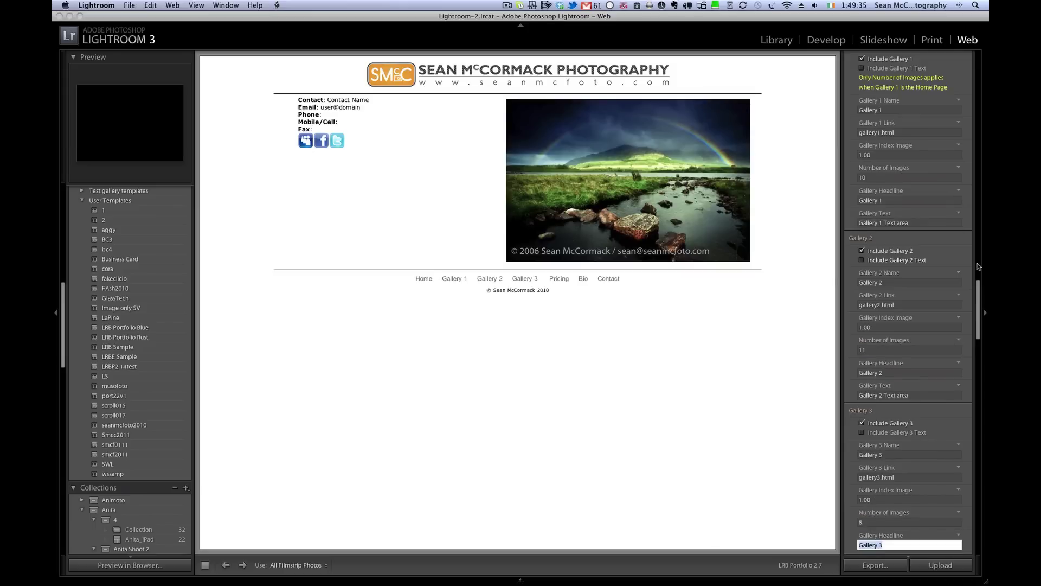
Name Gallery 1 "Landscape", Gallery 2 "Ladies" and Gallery 3 "Editorial"
scroll(979, 304, "up", 1)
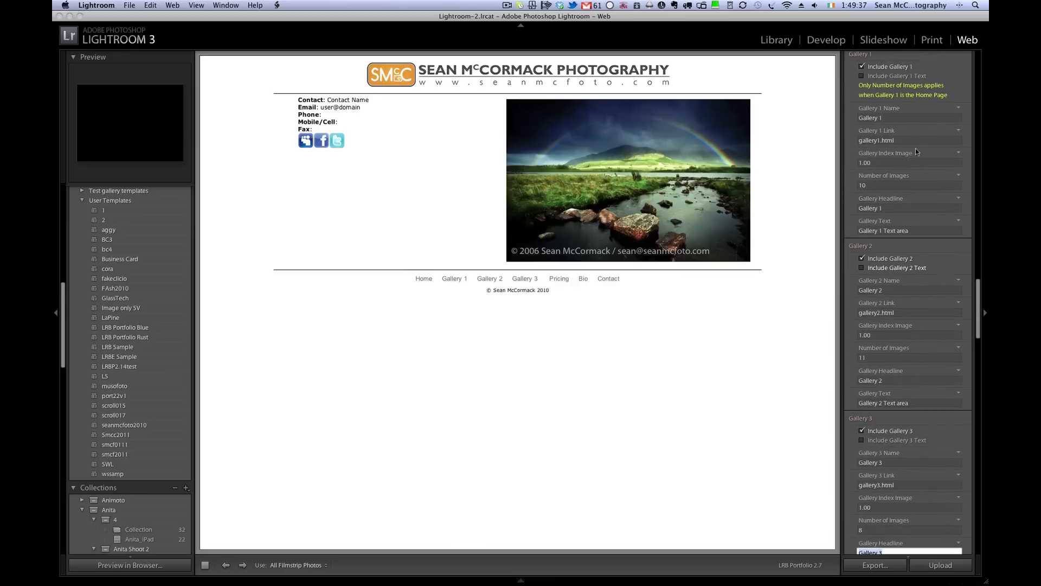
left_click(883, 119)
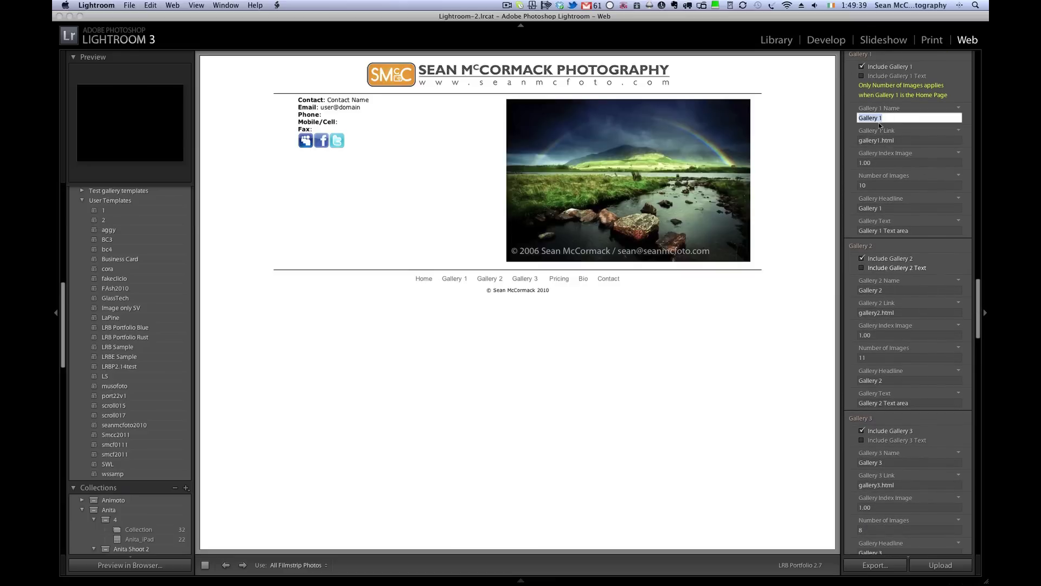
type("Landscape")
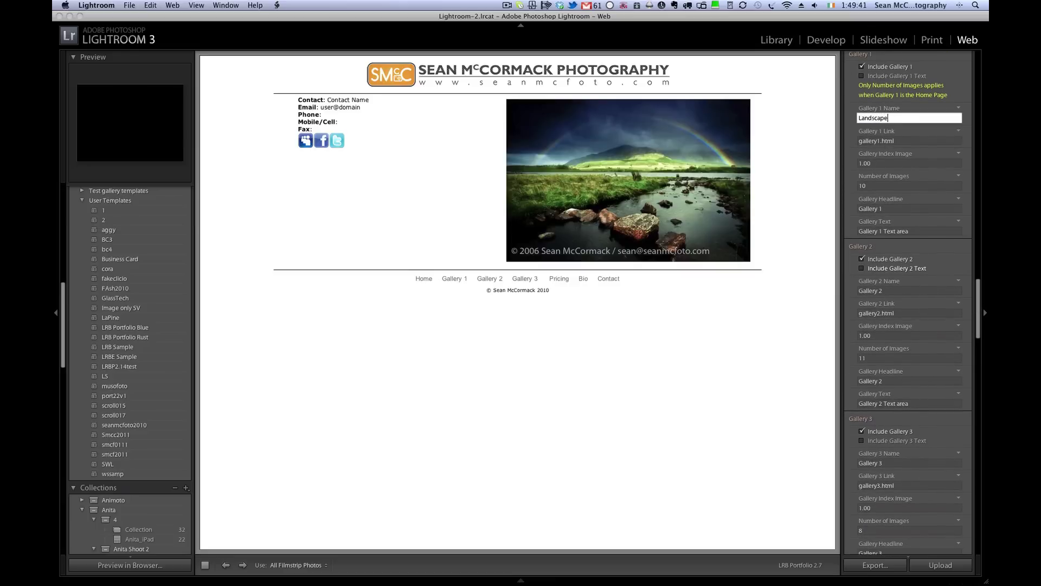
left_click(884, 292)
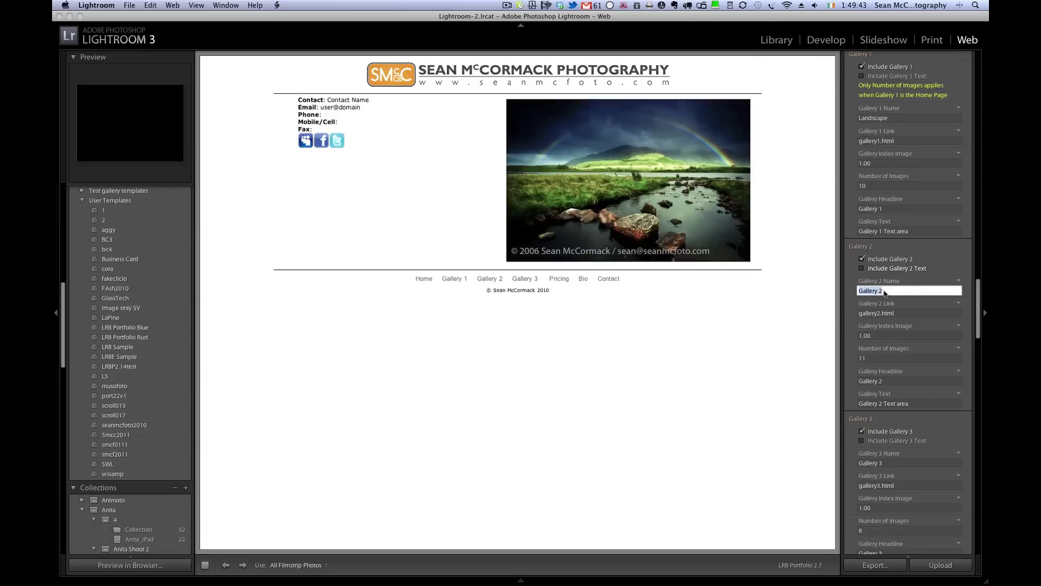
type("Ladies")
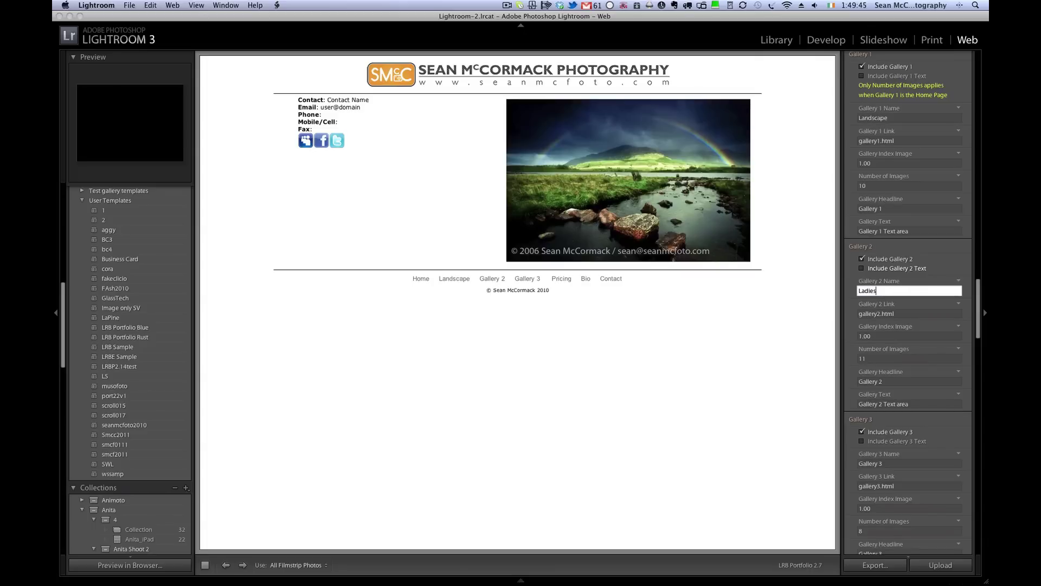
left_click(879, 464)
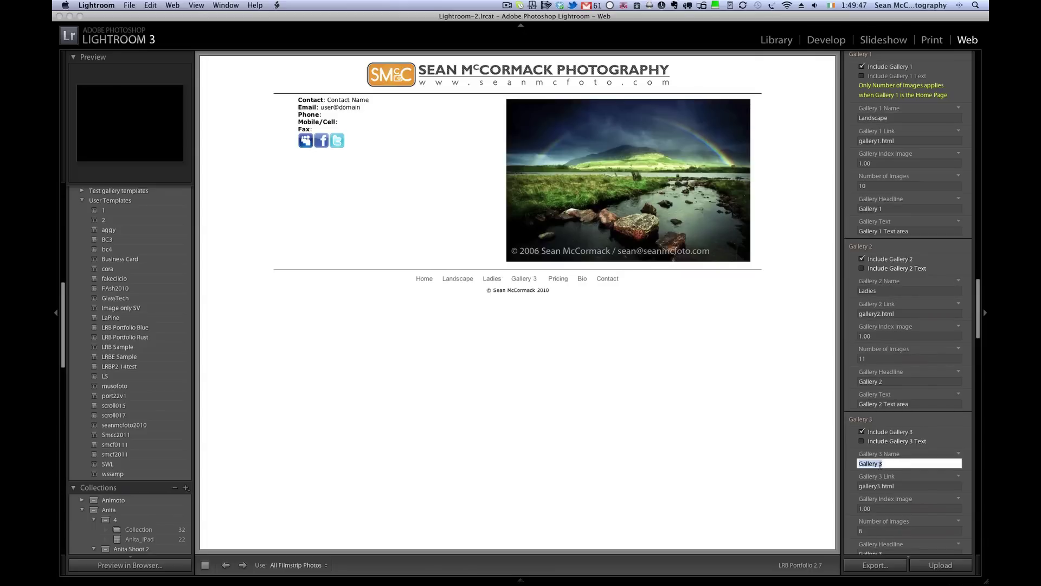
type("Editorial")
key("Tab")
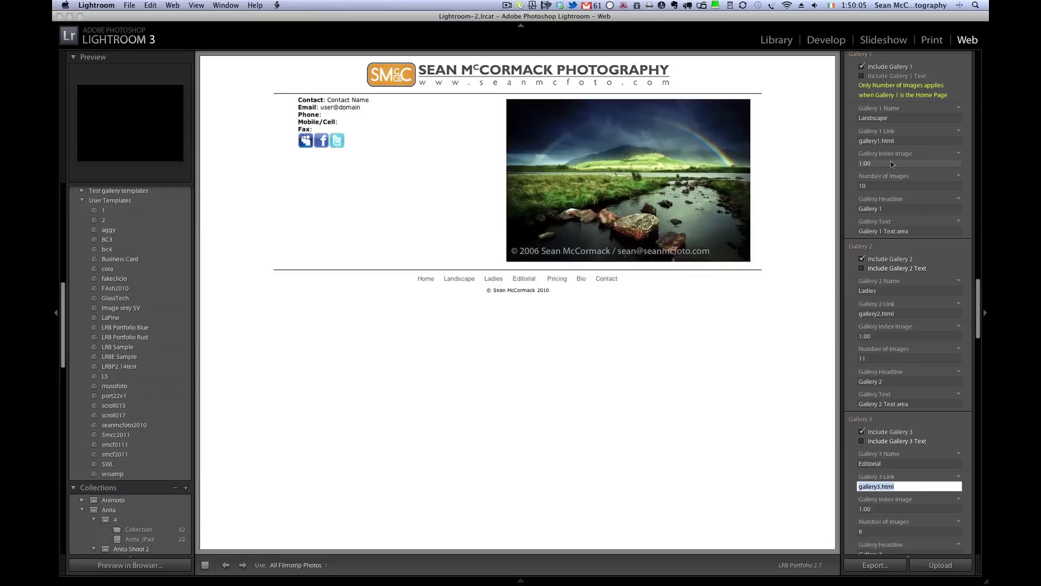
Set the Gallery Index Image to 13 for the Ladies gallery and 24 for Editorial, and view the home page preview
left_click(877, 336)
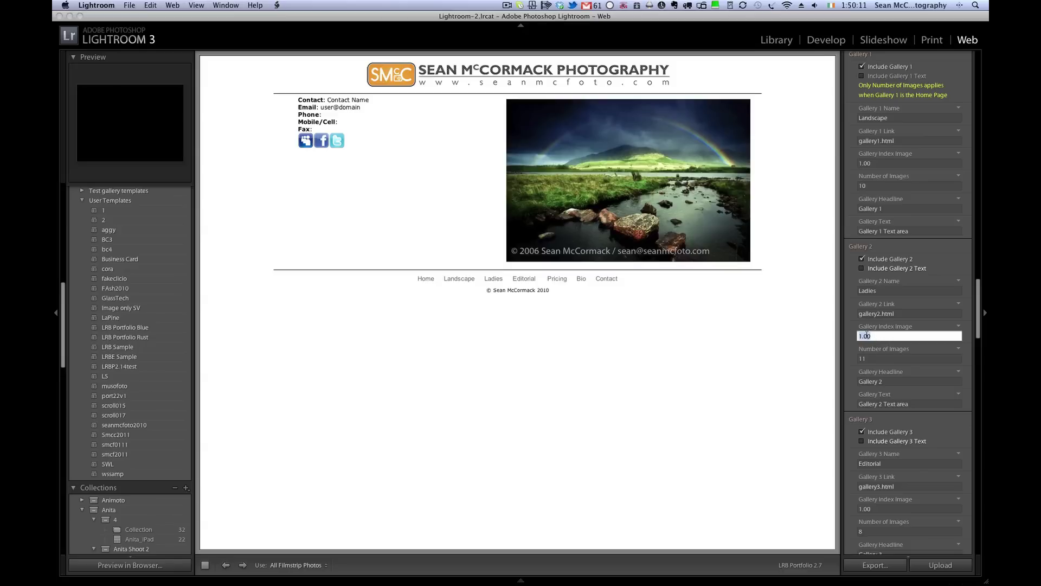
type("13")
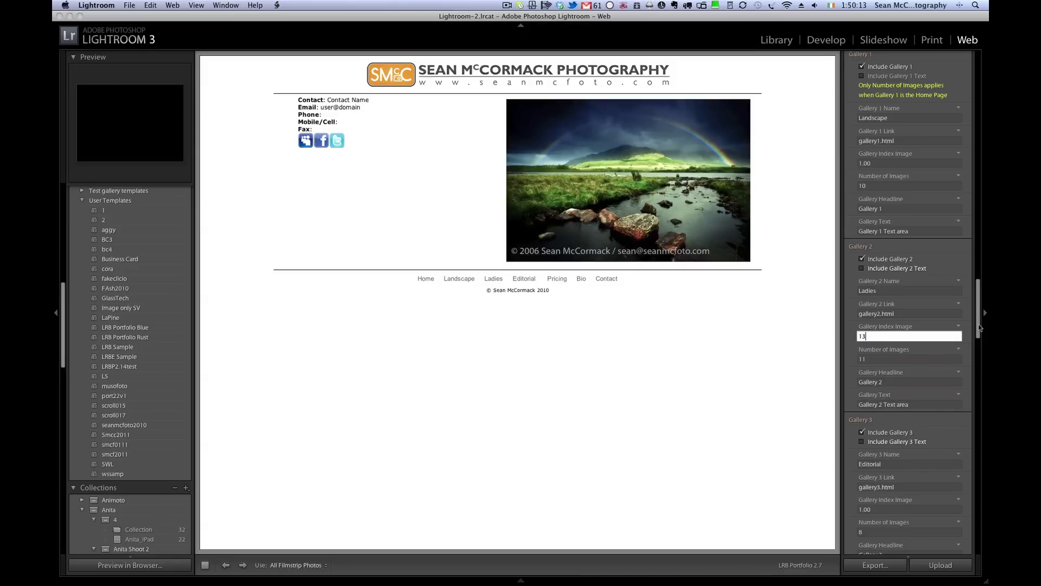
scroll(980, 328, "down", 5)
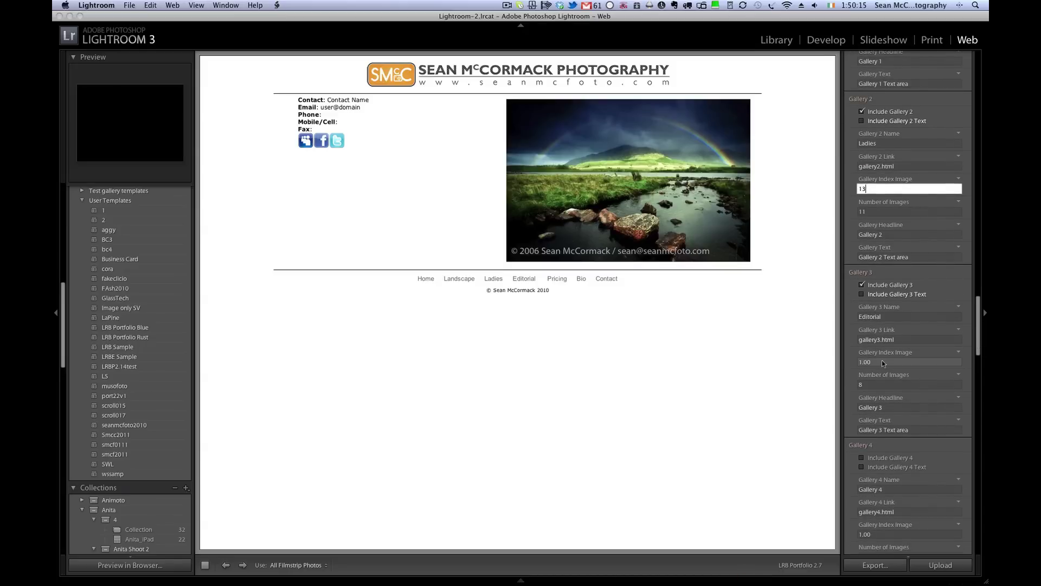
left_click(881, 362)
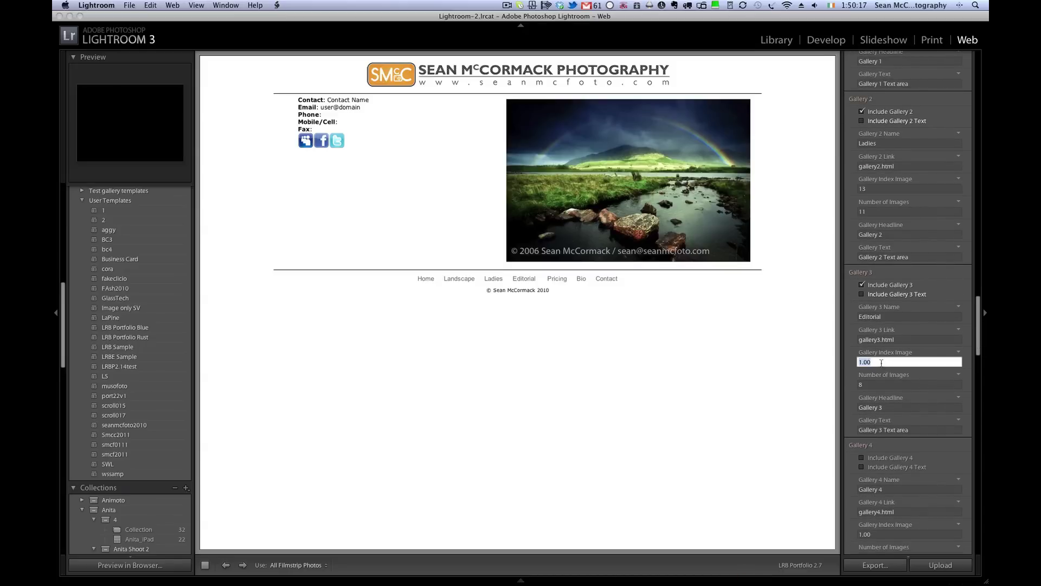
type("24")
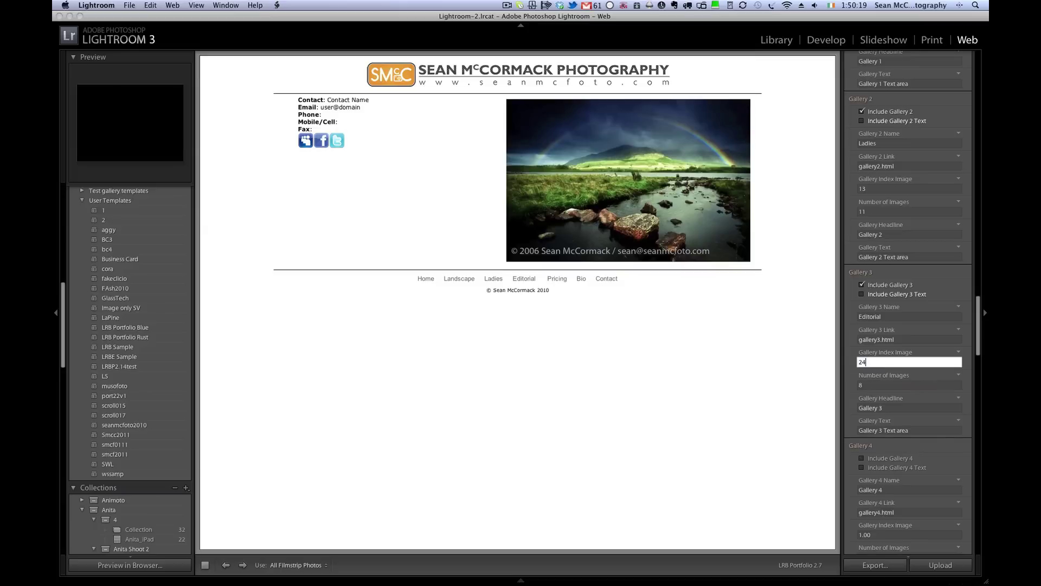
key("Tab")
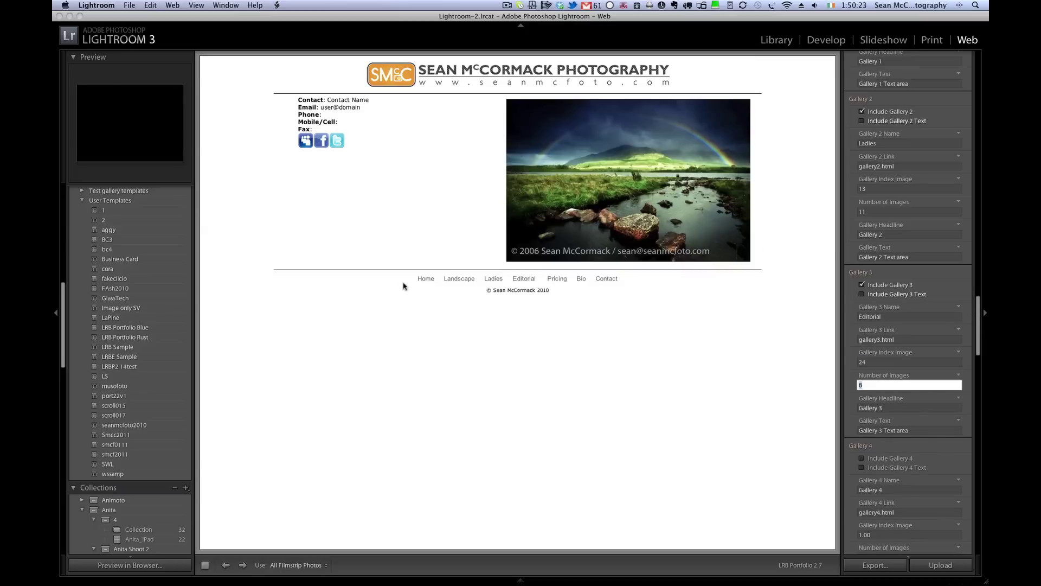
left_click(426, 280)
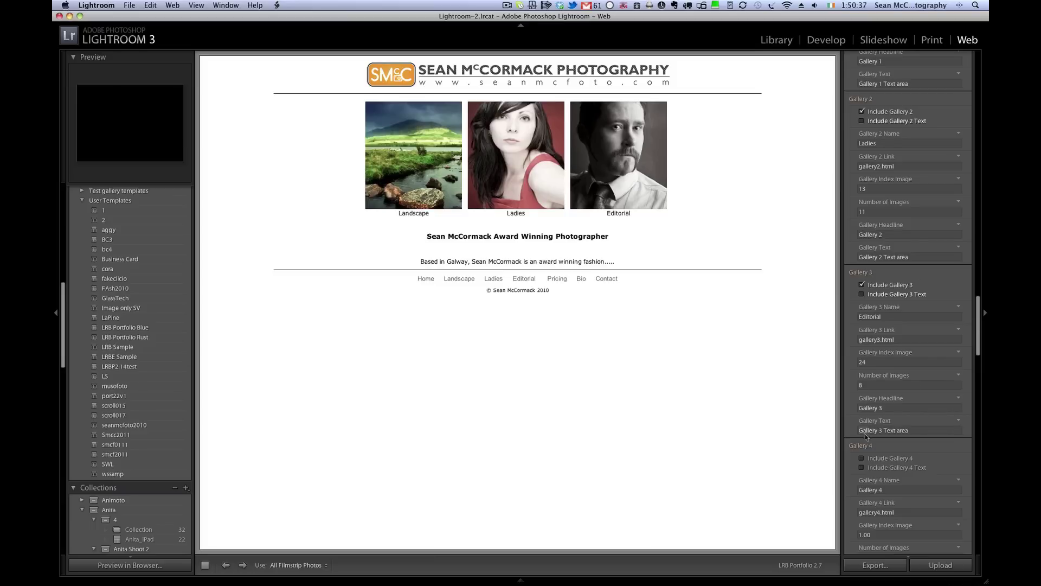
Turn off Use Cmotion to scroll in the Output Settings and try scrolling through the Landscape gallery preview
left_click_drag(975, 320, 936, 543)
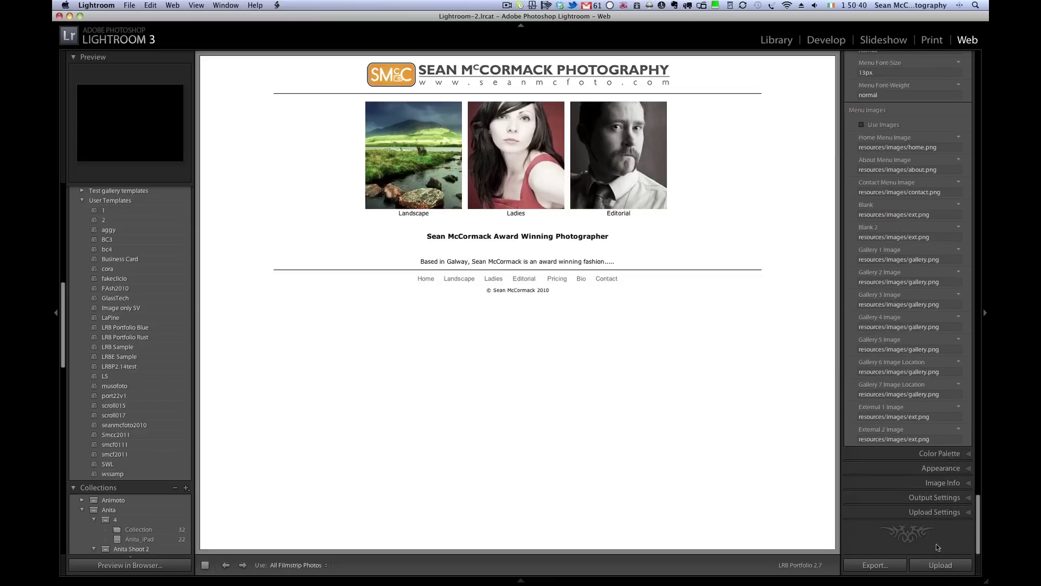
left_click(944, 498)
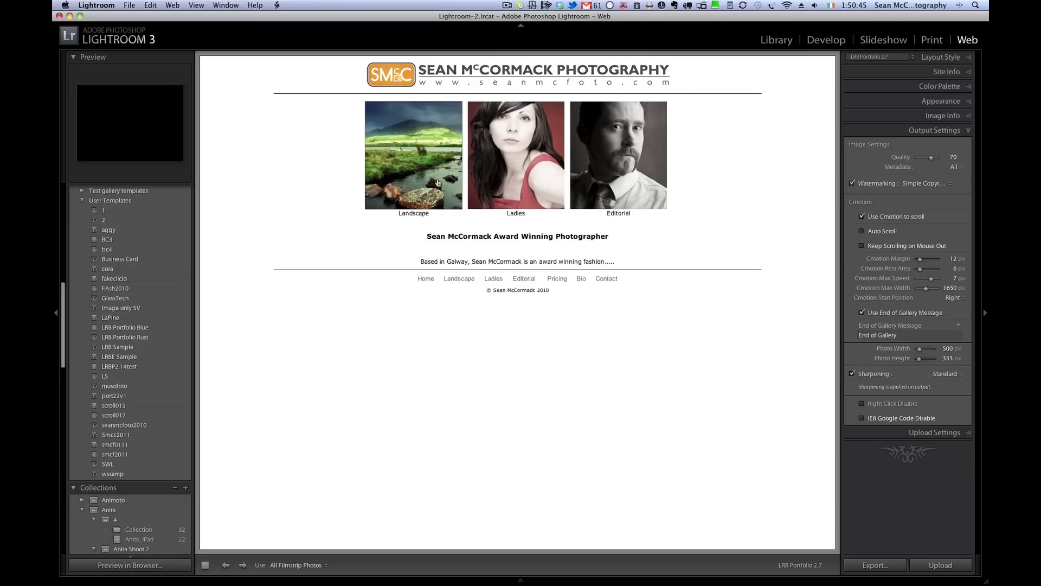
left_click(408, 168)
mouse_move(618, 184)
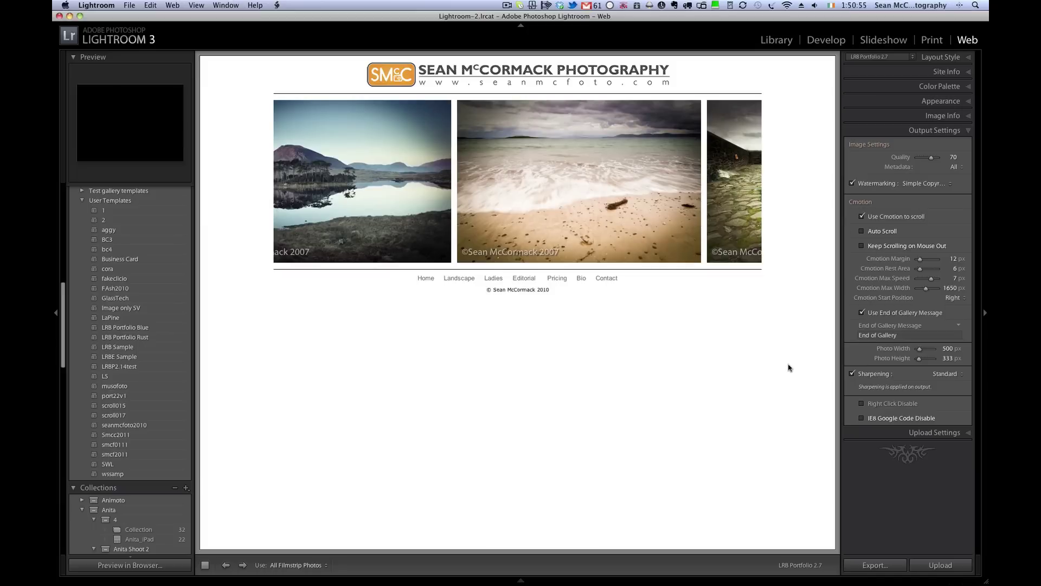
left_click(862, 217)
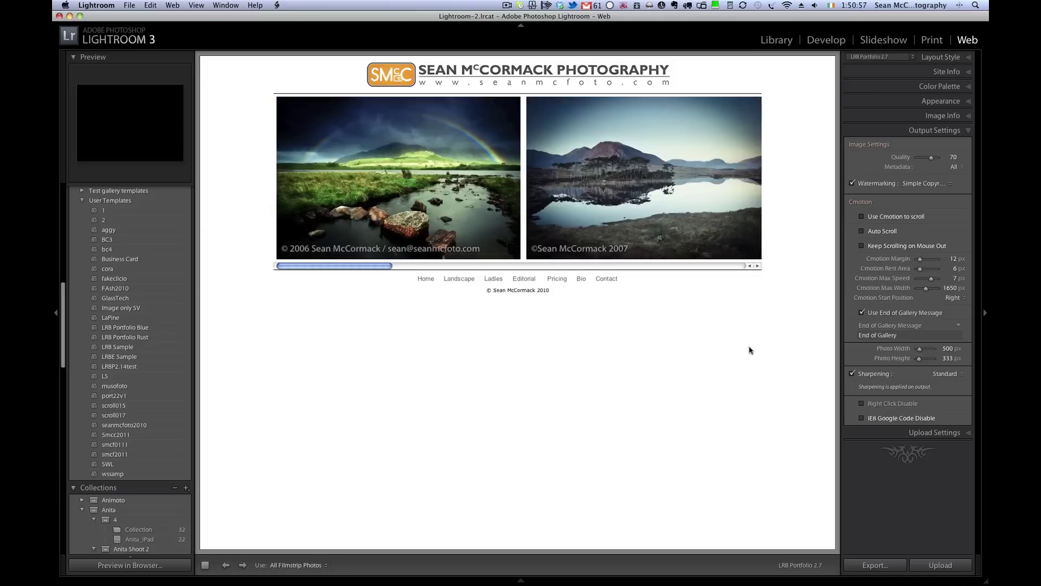
left_click_drag(343, 268, 708, 272)
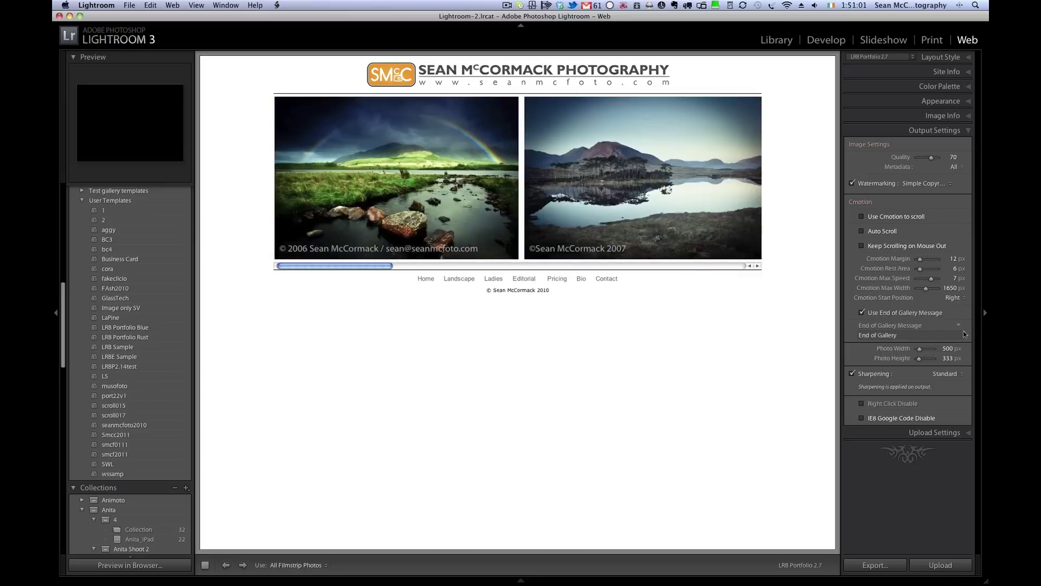
Turn on Include Gallery 1 Text in the Site Info settings and scroll through the gallery preview
left_click(968, 72)
left_click_drag(978, 108, 969, 326)
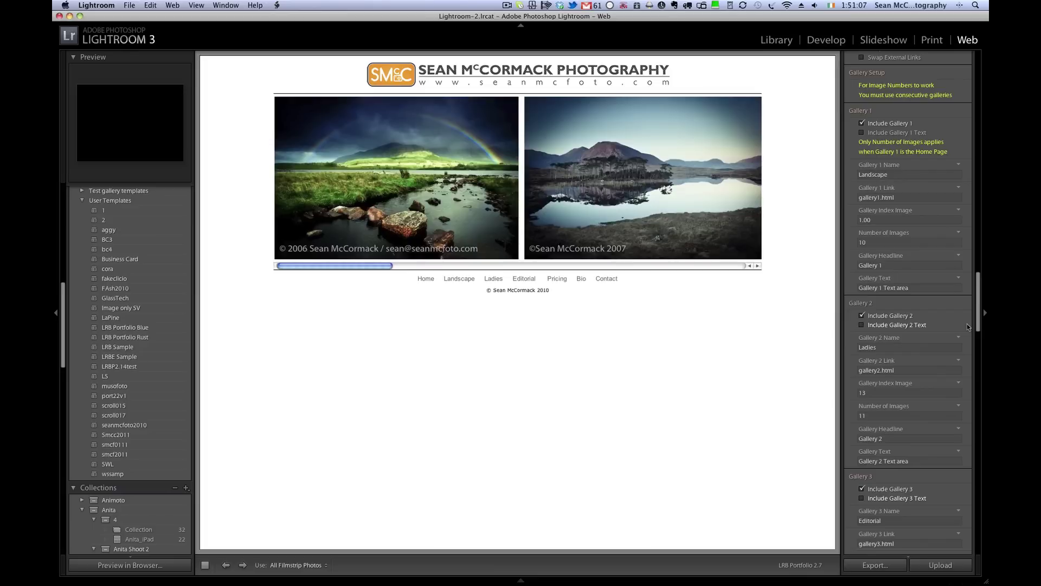
scroll(922, 244, "up", 1)
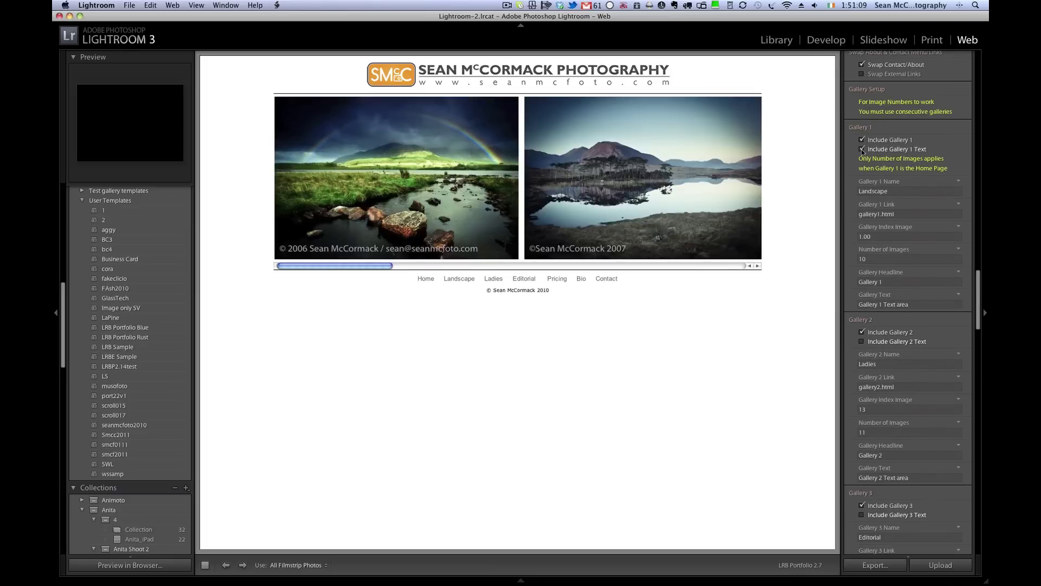
left_click(863, 150)
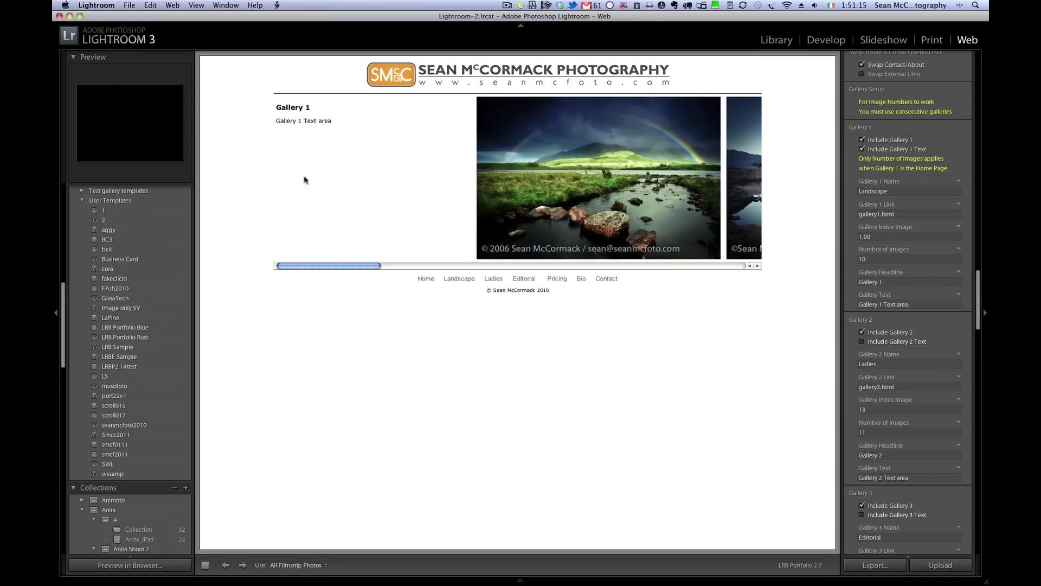
left_click_drag(345, 267, 298, 284)
Look through the Site Info settings of the galleries following Gallery 1
scroll(979, 317, "down", 5)
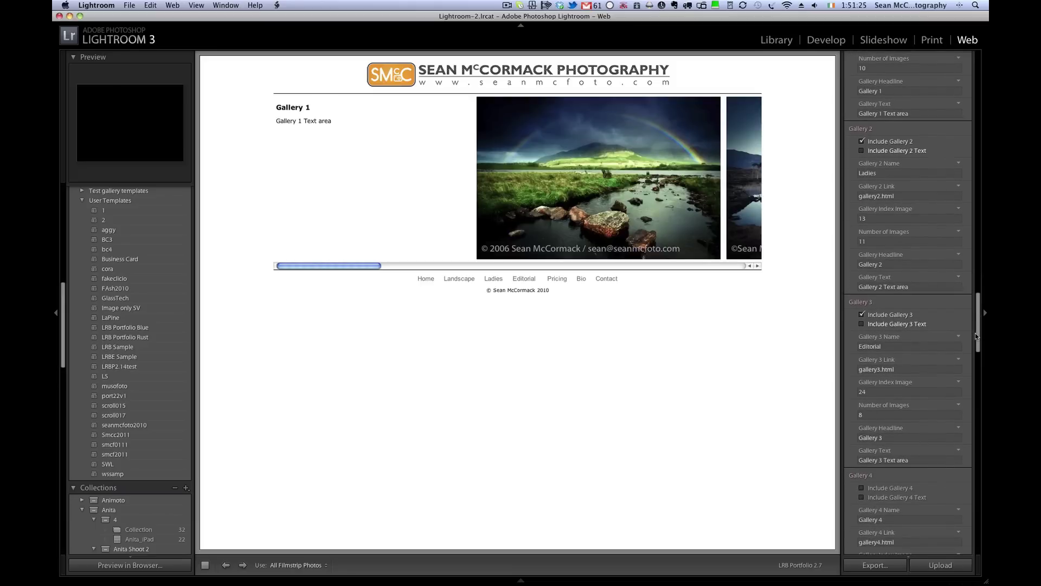
scroll(967, 346, "down", 5)
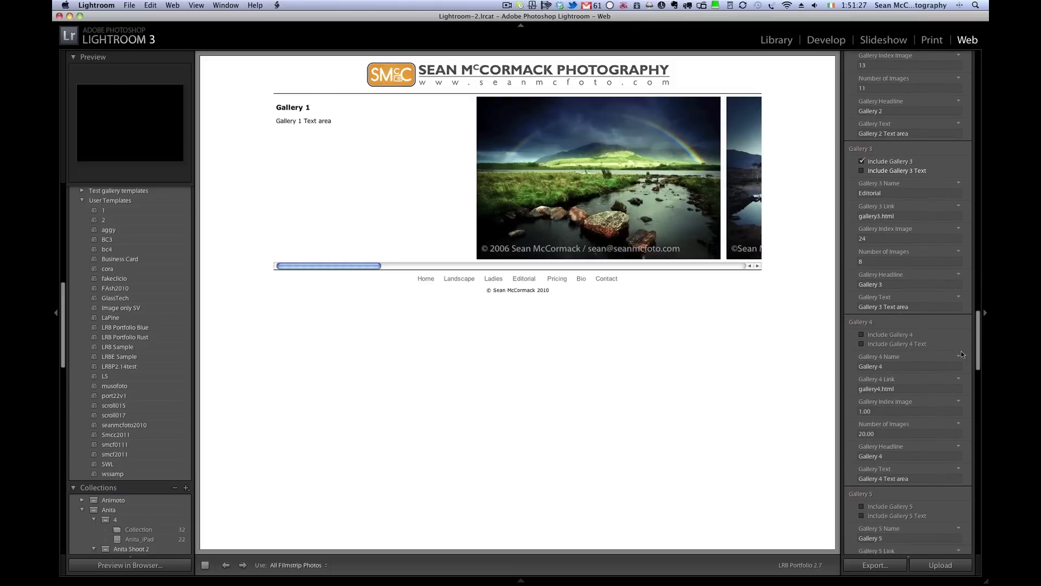
scroll(956, 360, "down", 2)
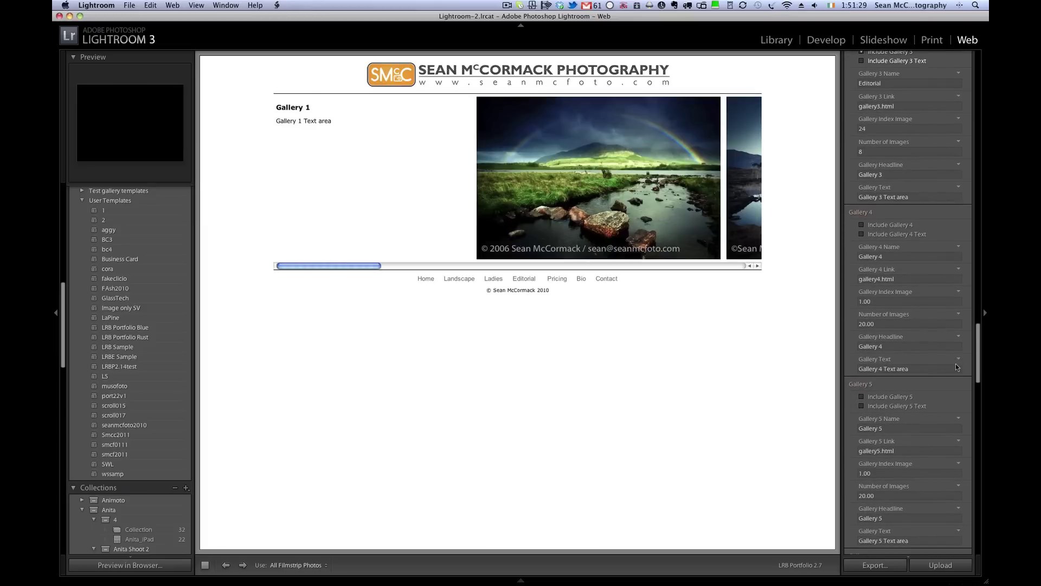
scroll(956, 367, "down", 2)
scroll(966, 163, "up", 15)
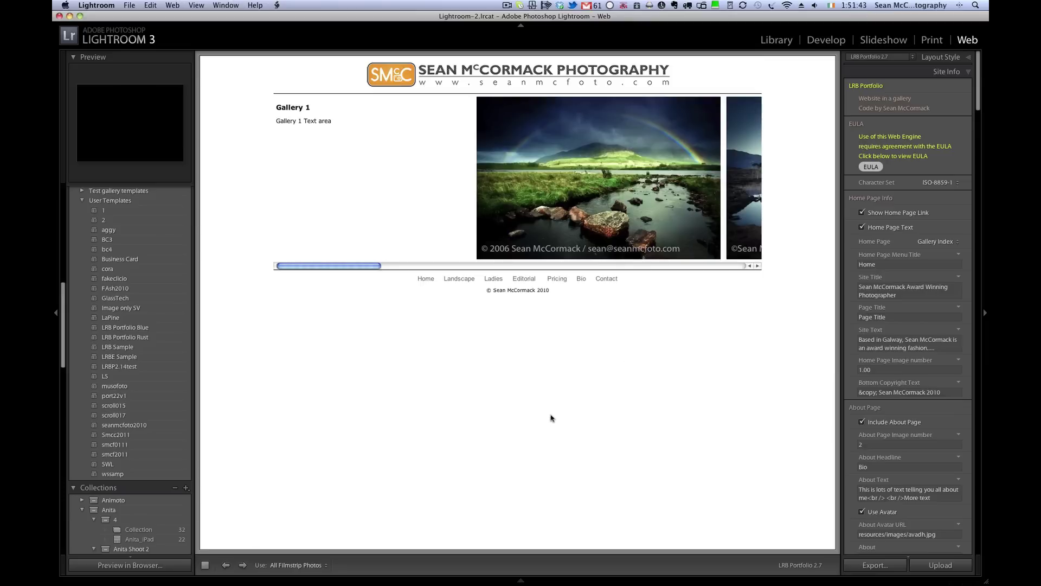
Move the second landscape photo, Connemara-040207-084, to the end of the Library photo order and return to the Web module
key("g")
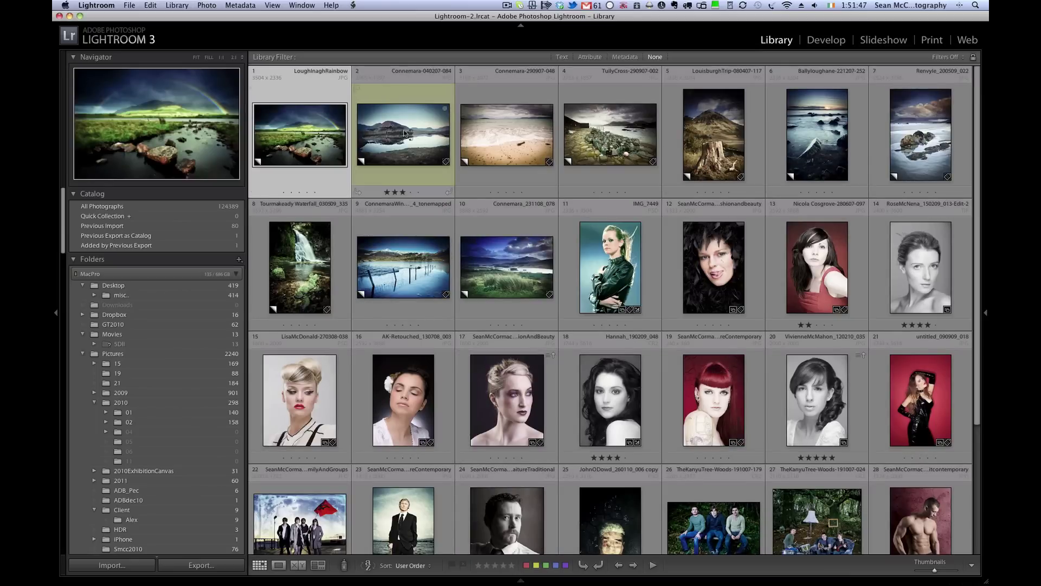
left_click_drag(404, 135, 877, 551)
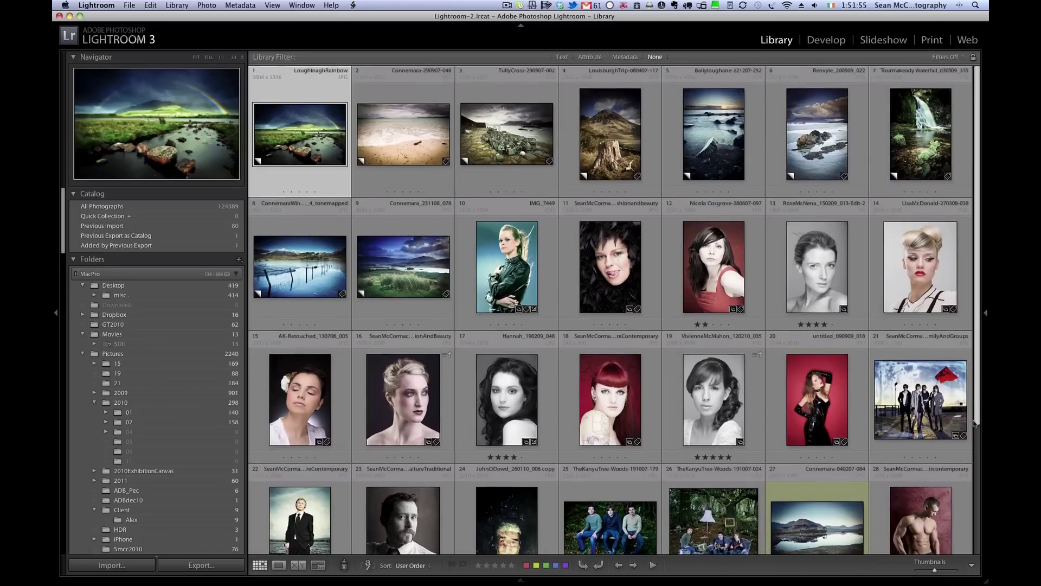
scroll(845, 453, "down", 3)
left_click_drag(845, 453, 816, 535)
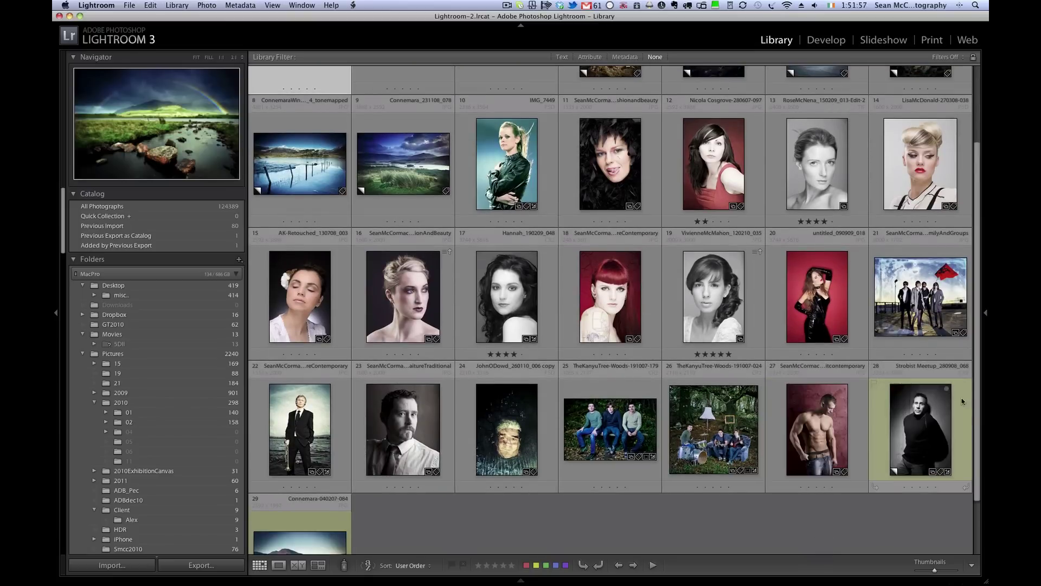
scroll(979, 409, "up", 3)
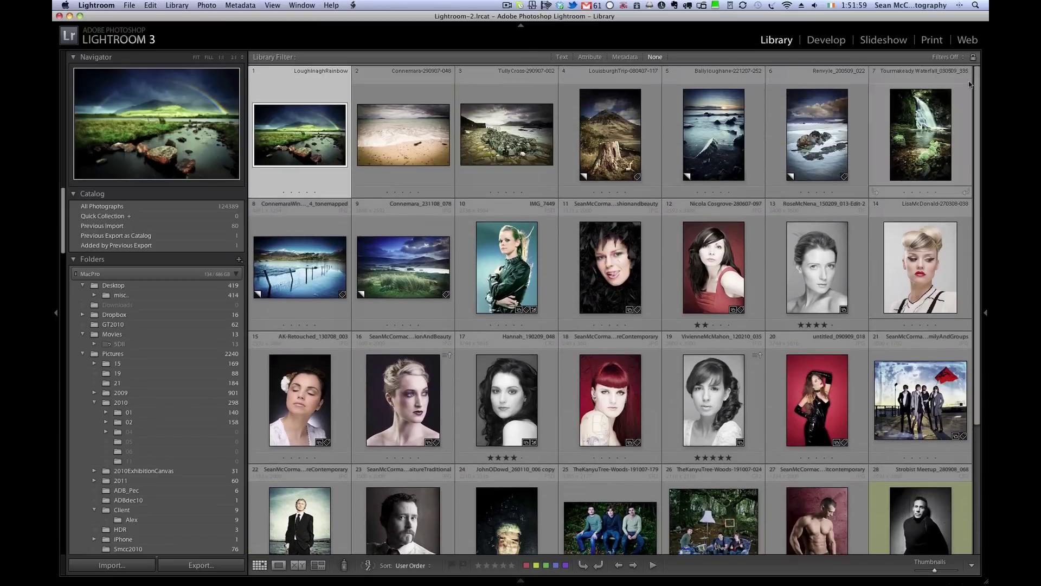
left_click(968, 40)
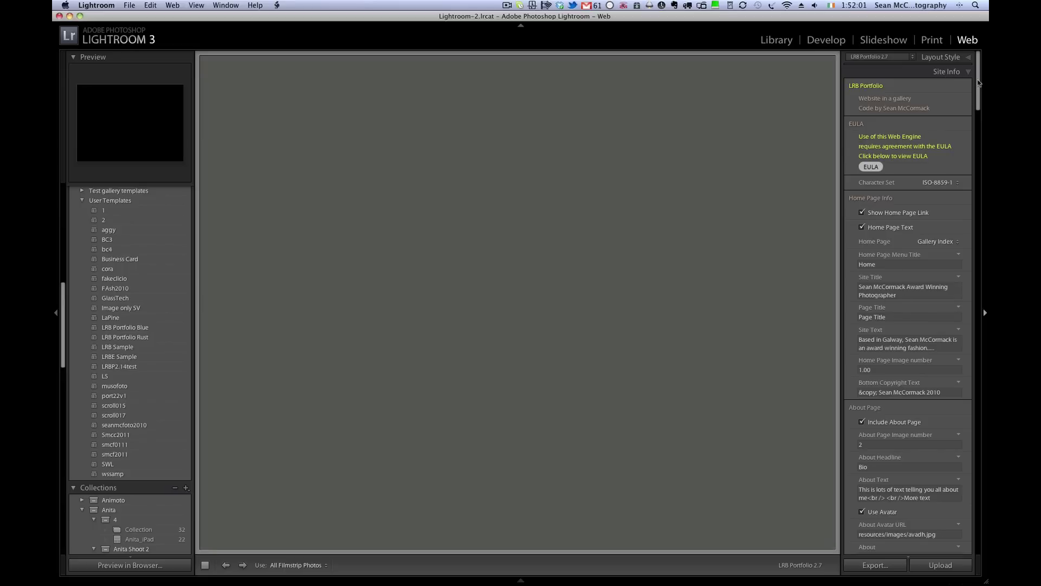
Set Gallery 1's Number of Images to 9 and scroll its preview to the last photo
left_click_drag(980, 84, 975, 239)
scroll(956, 275, "down", 15)
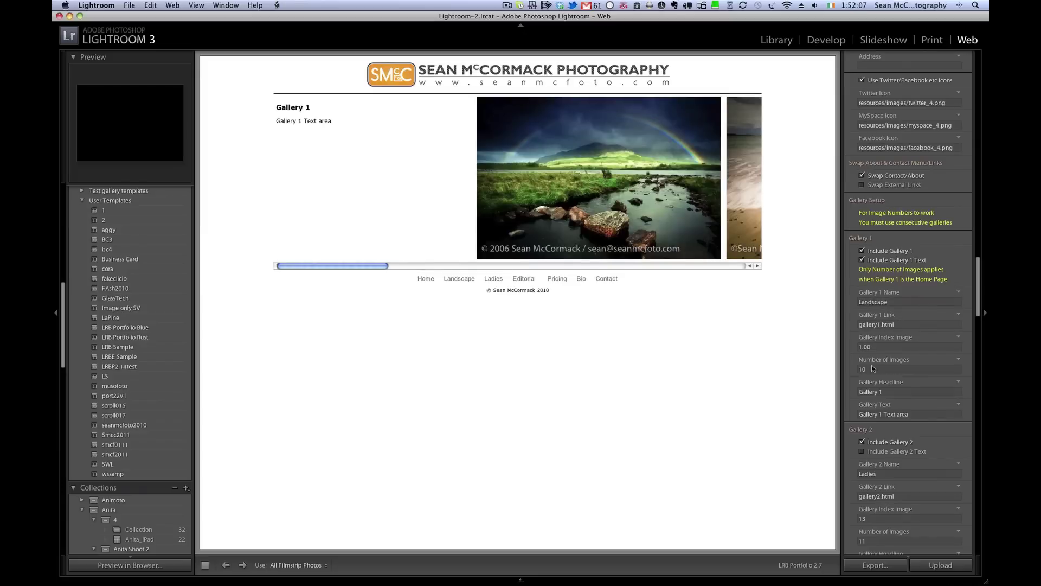
left_click(870, 369)
type("9")
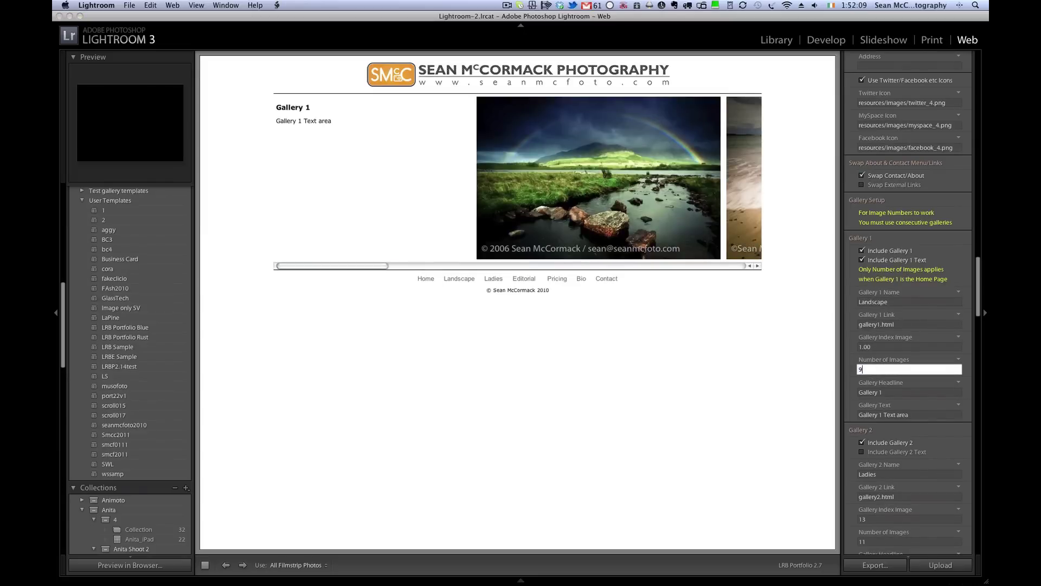
key("Tab")
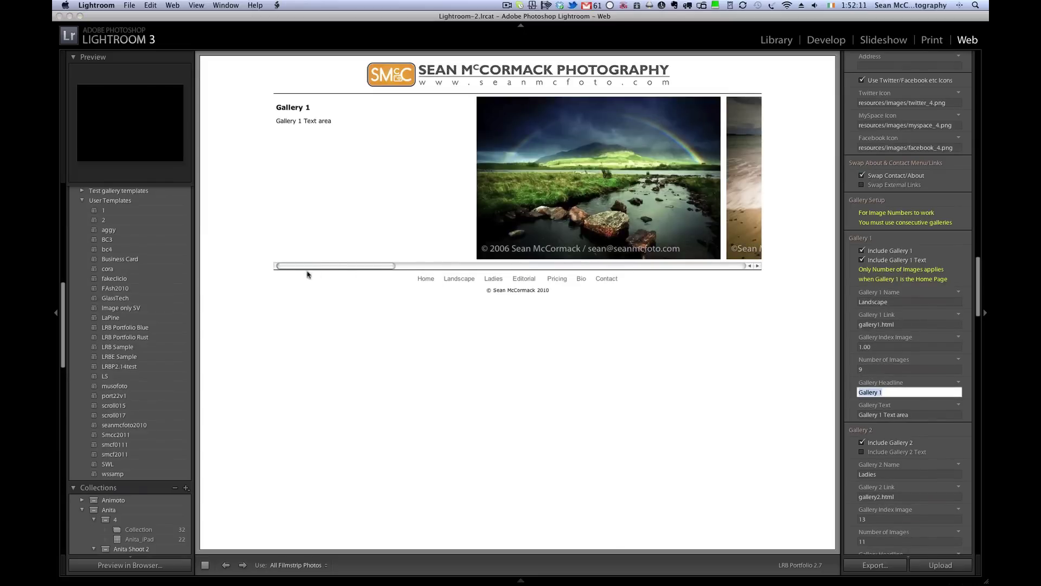
left_click(316, 270)
left_click_drag(317, 269, 705, 269)
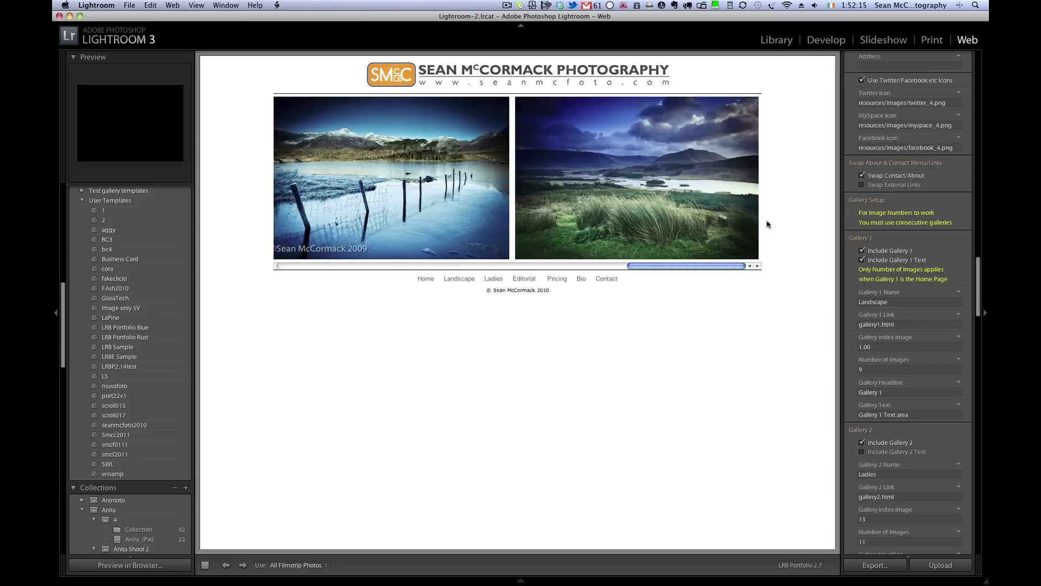
Scroll through the Editorial gallery preview and return to the site's home page
left_click(524, 278)
left_click_drag(312, 266, 705, 267)
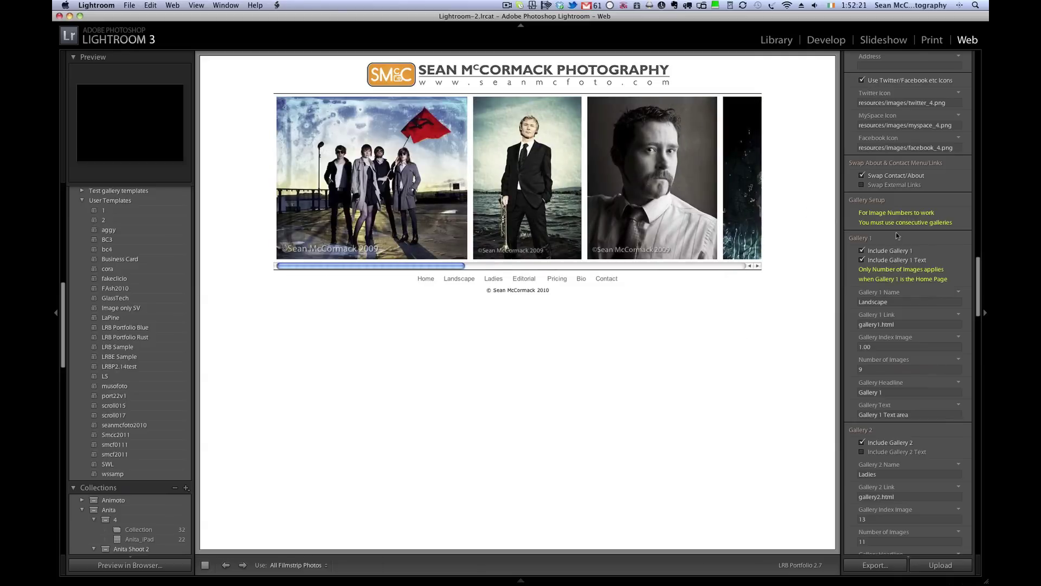
left_click(426, 280)
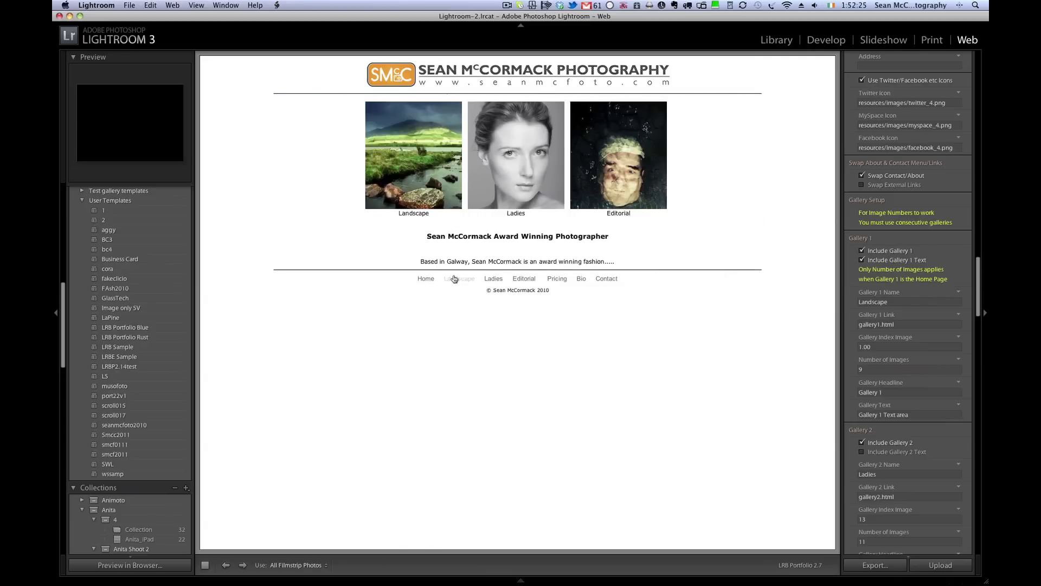
Set the About Page Image number to 29 in the Site Info settings with the Bio page shown
left_click(579, 280)
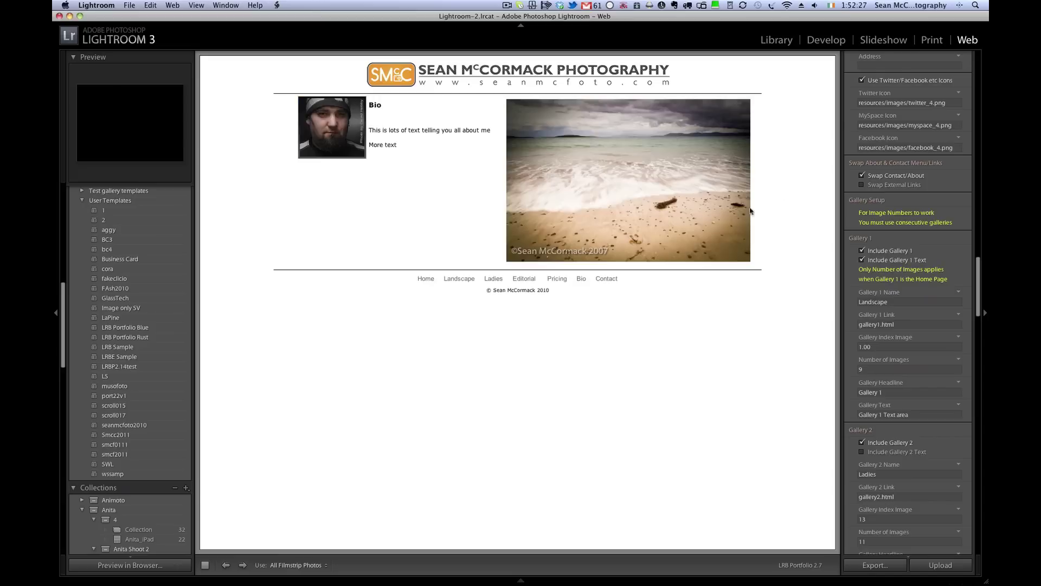
left_click_drag(973, 270, 970, 95)
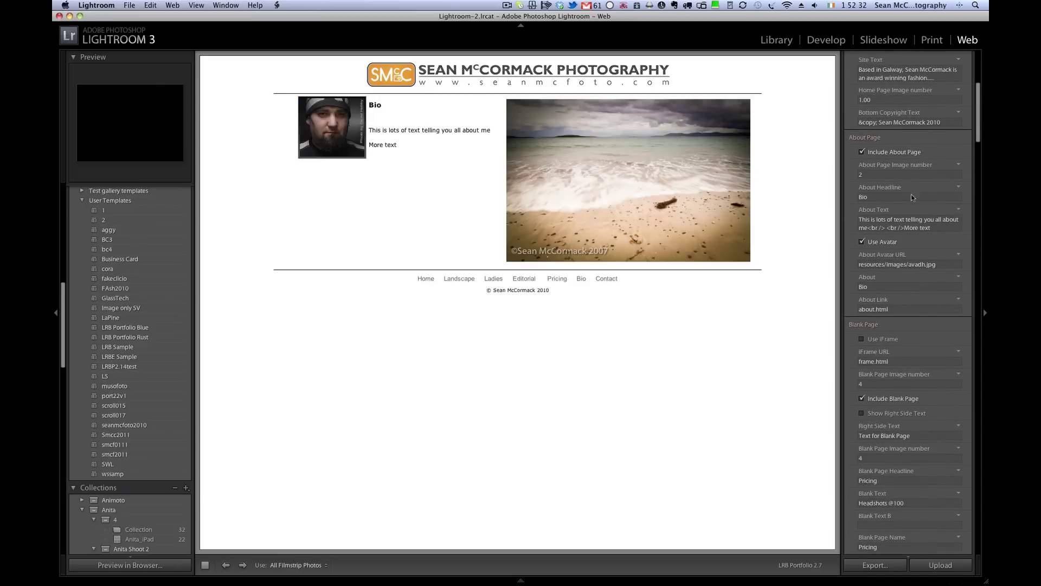
left_click(867, 174)
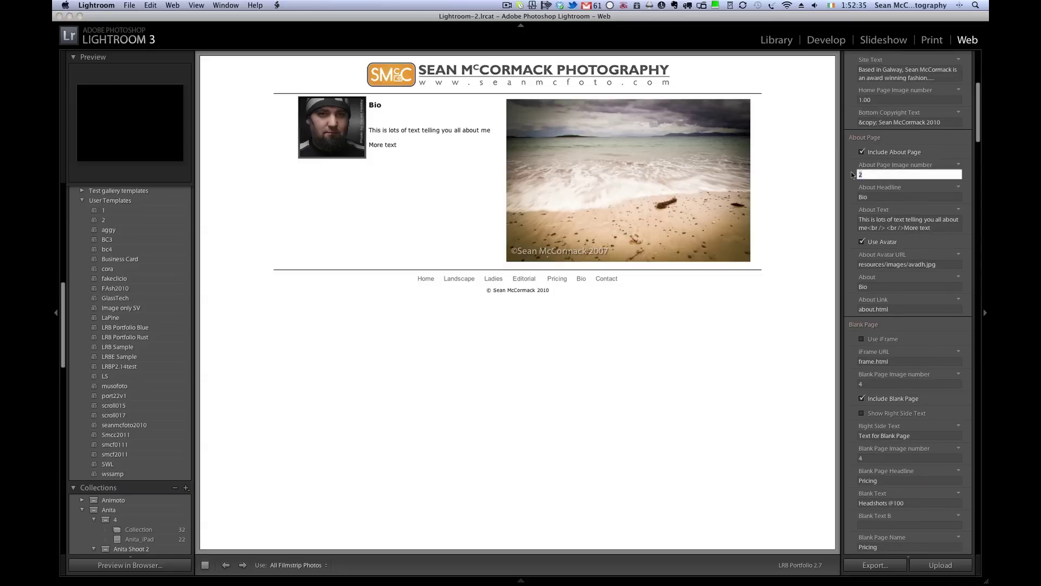
type("29")
key("Tab")
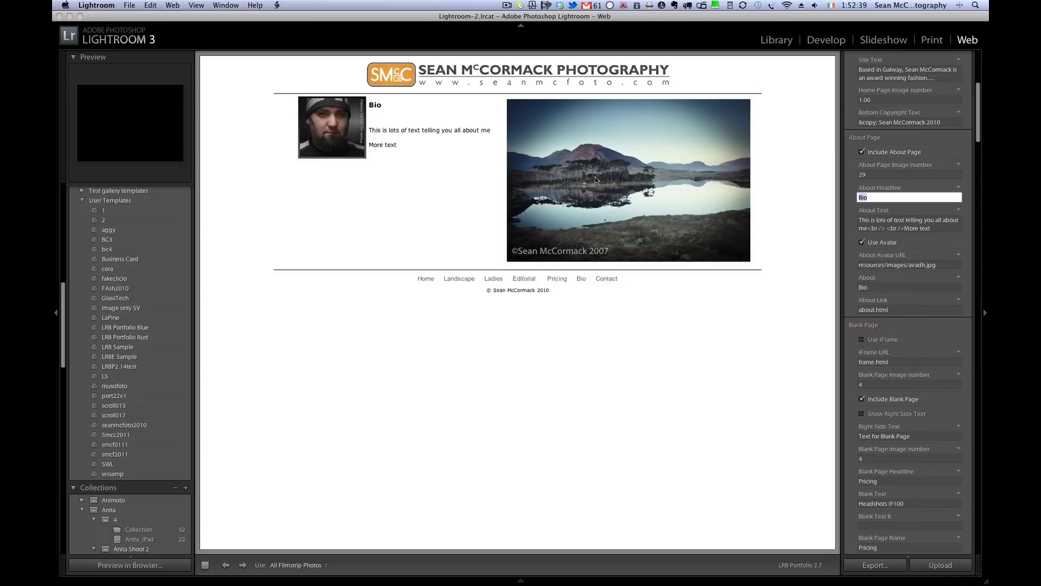
Preview the Landscape gallery and scroll through its photos
left_click(466, 281)
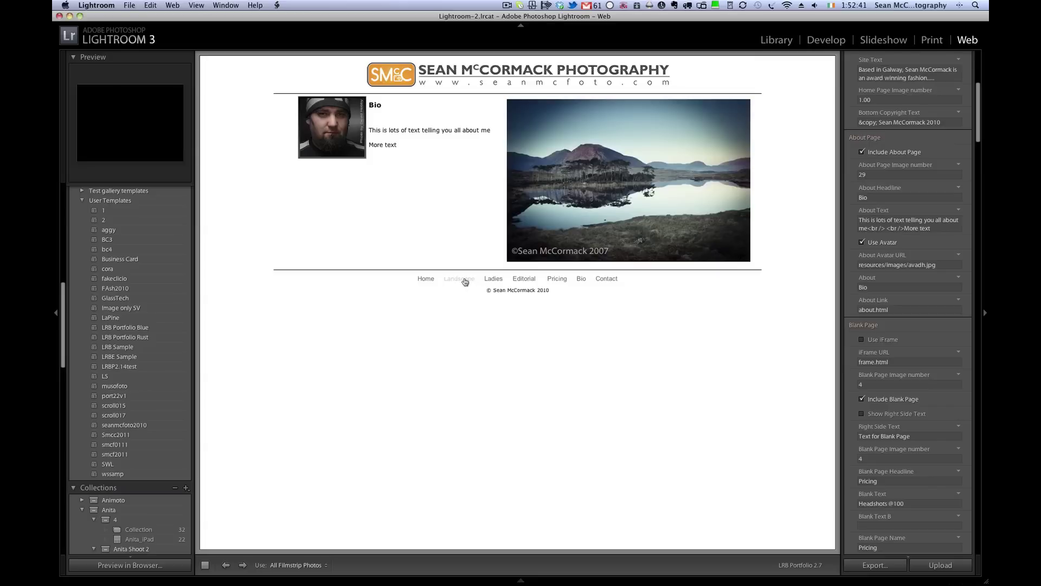
left_click(461, 279)
left_click_drag(332, 266, 254, 271)
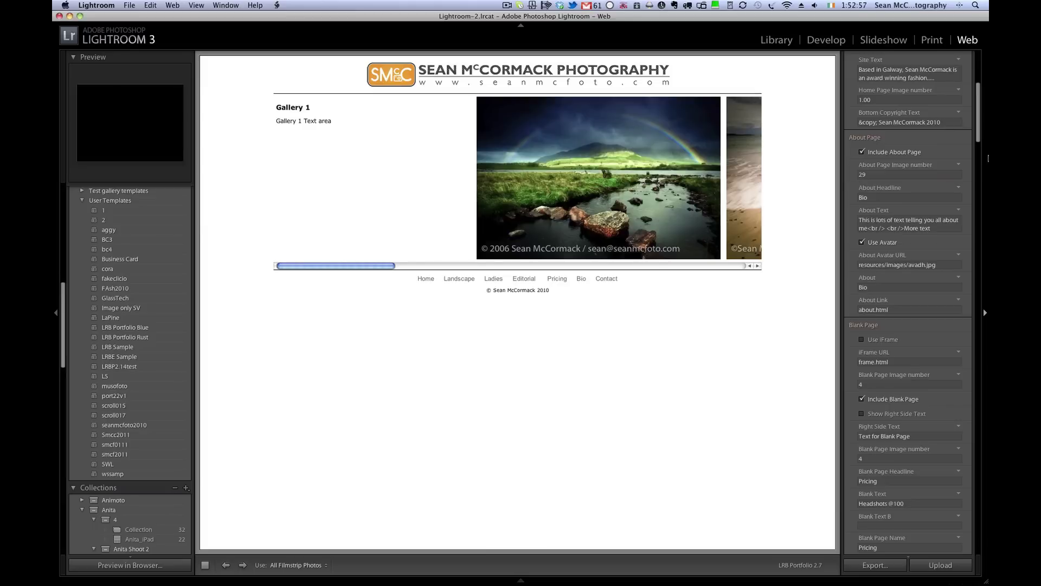
Look at the Metadata options in the Output Settings and set the image watermark to smcf small white
left_click_drag(976, 137, 967, 519)
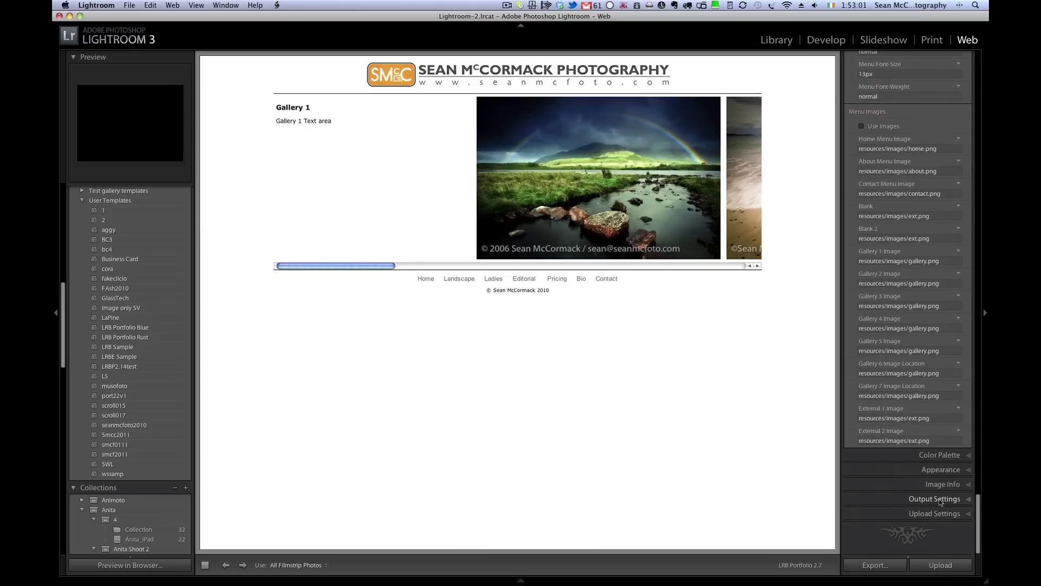
left_click(941, 497)
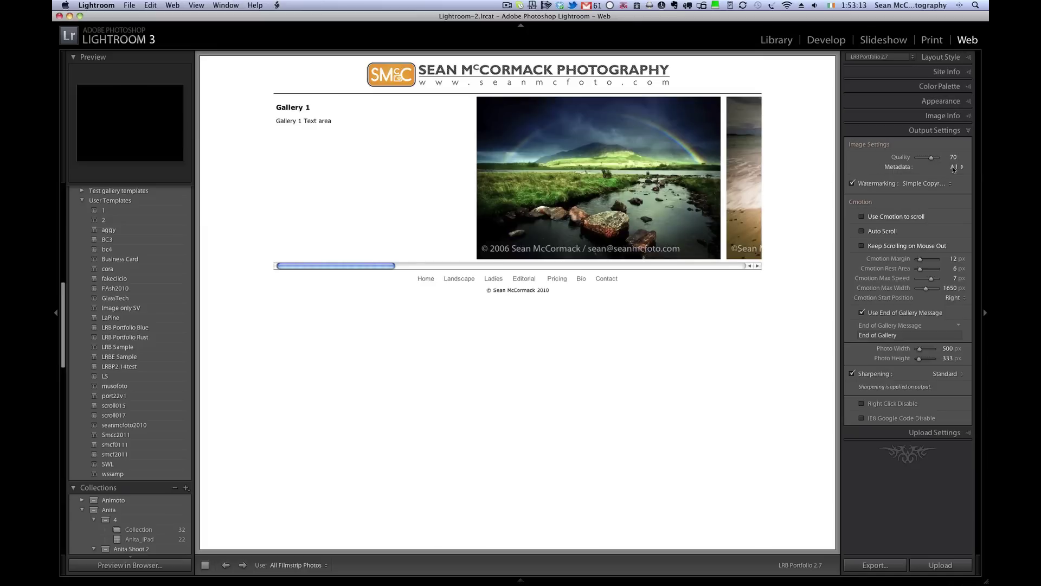
left_click(906, 168)
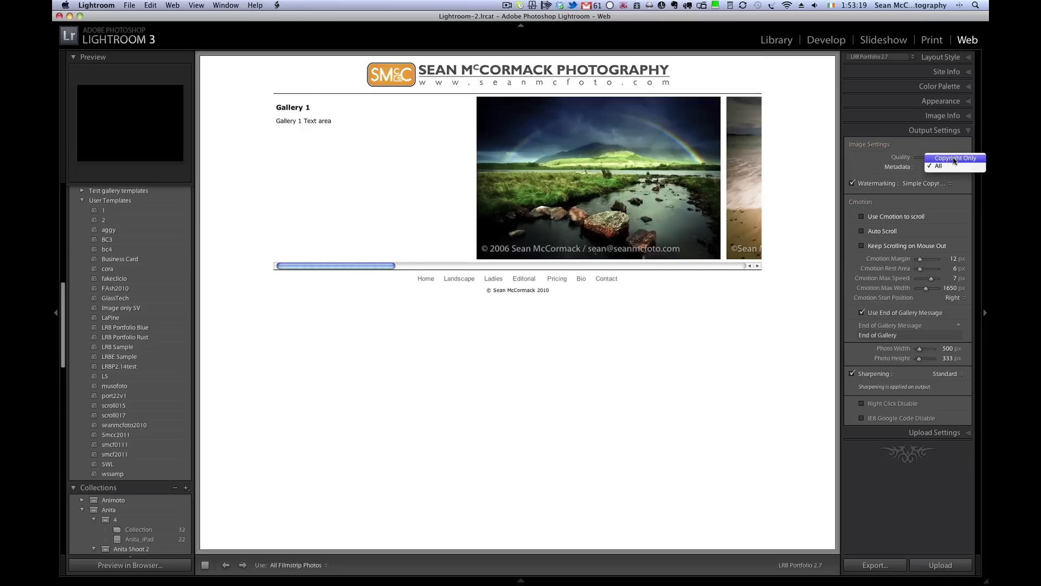
left_click(884, 166)
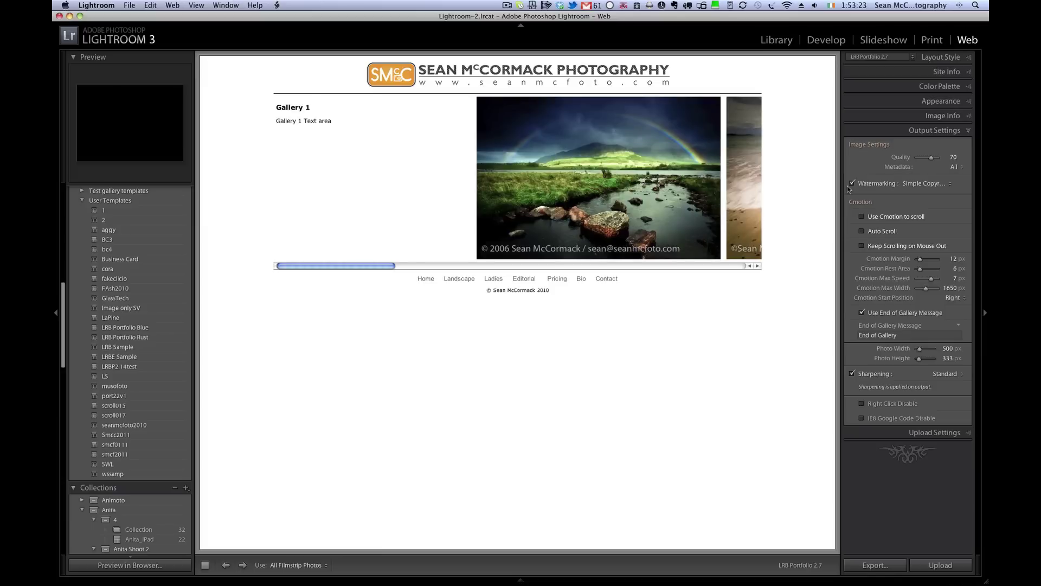
left_click(919, 185)
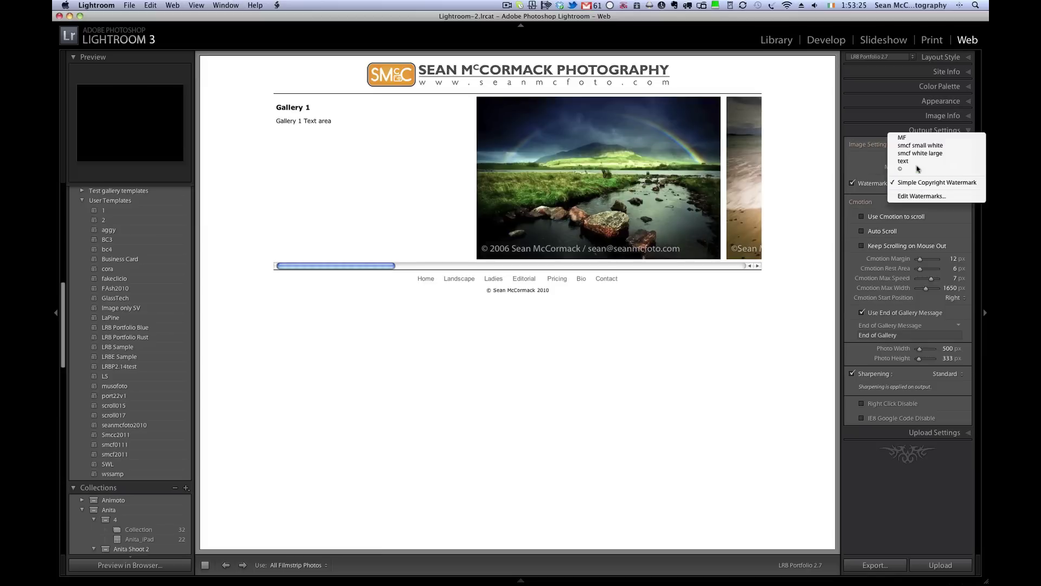
left_click(920, 147)
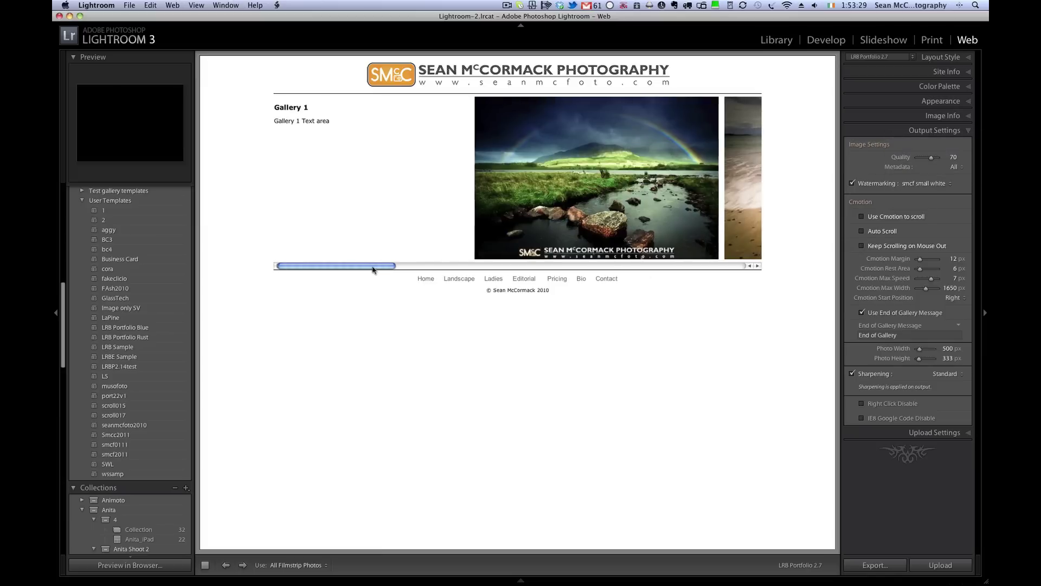
mouse_move(363, 268)
left_mouse_down()
mouse_move(483, 263)
mouse_move(359, 266)
left_mouse_up()
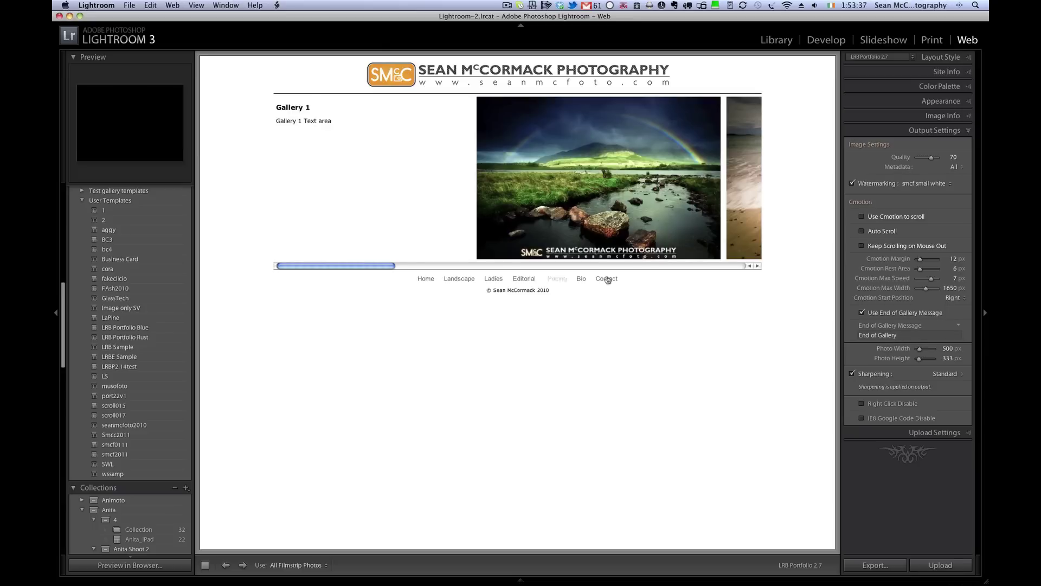
Turn on Use Cmotion to scroll and look at the End of Gallery Message option, keeping it enabled
left_click(861, 217)
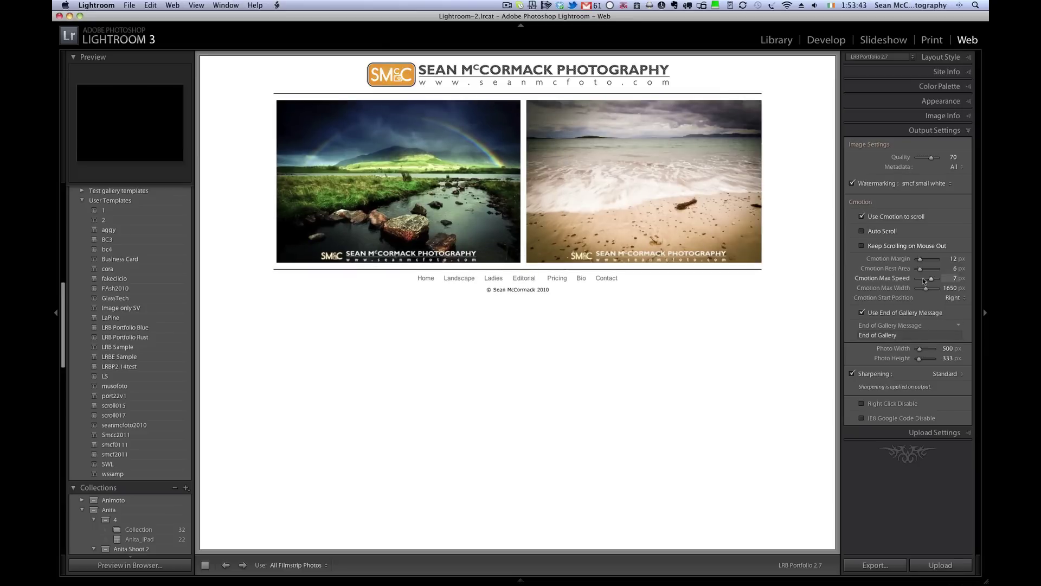
left_click(862, 314)
left_click(862, 313)
left_click(884, 337)
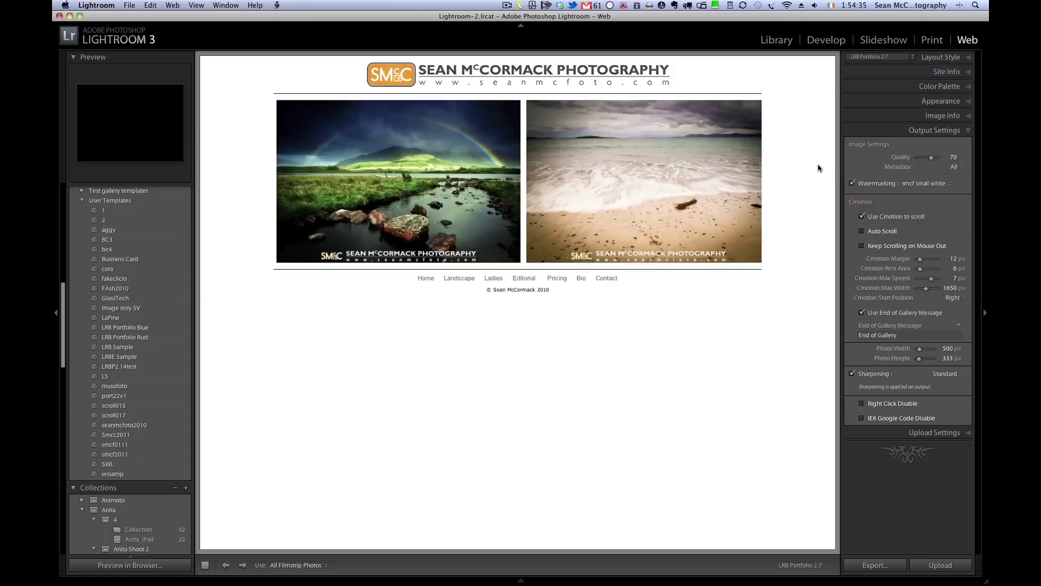
Set the FTP server in the Upload Settings to the Photobox Pro preset
left_click(946, 432)
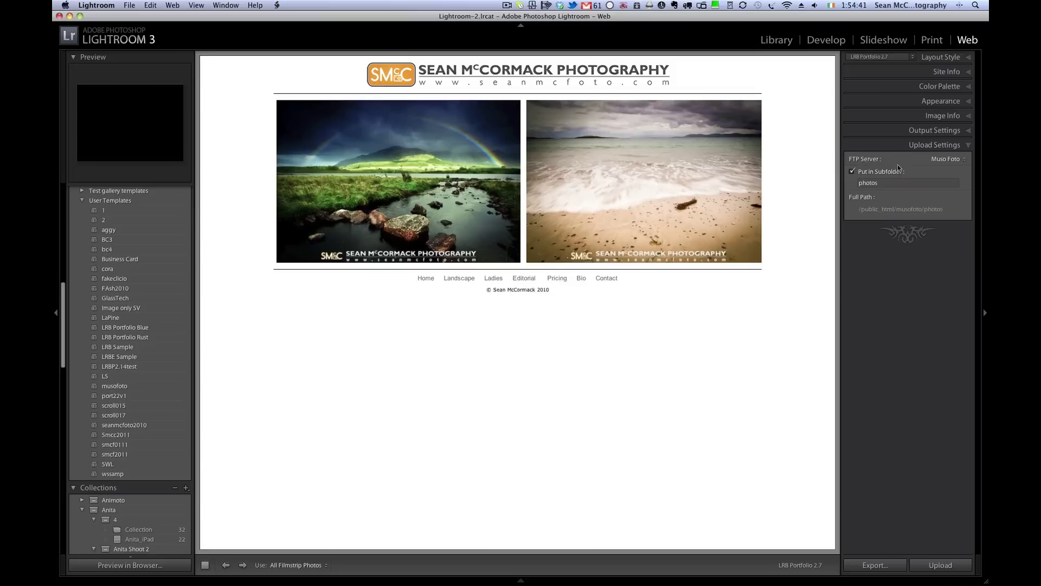
left_click(938, 160)
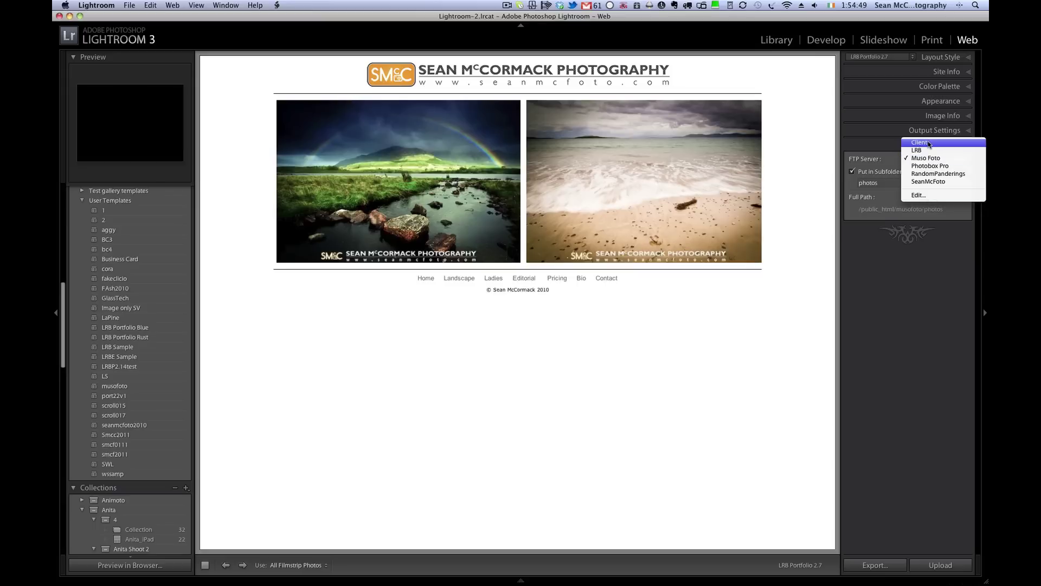
left_click(958, 169)
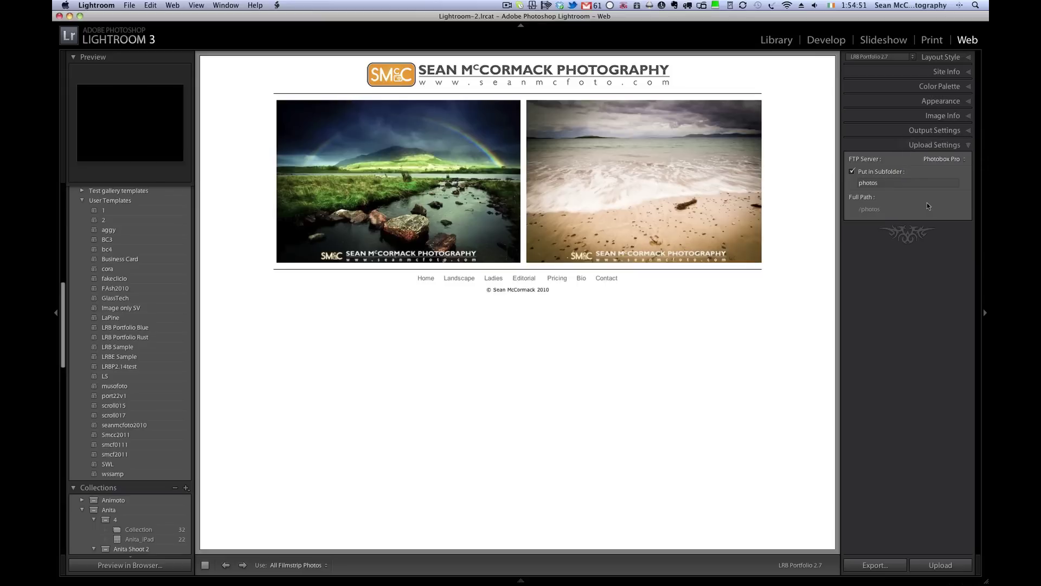
Open the Photobox Pro FTP preset for editing, examine its server, path and protocol fields, and close it without changes
left_click(938, 159)
left_click(930, 187)
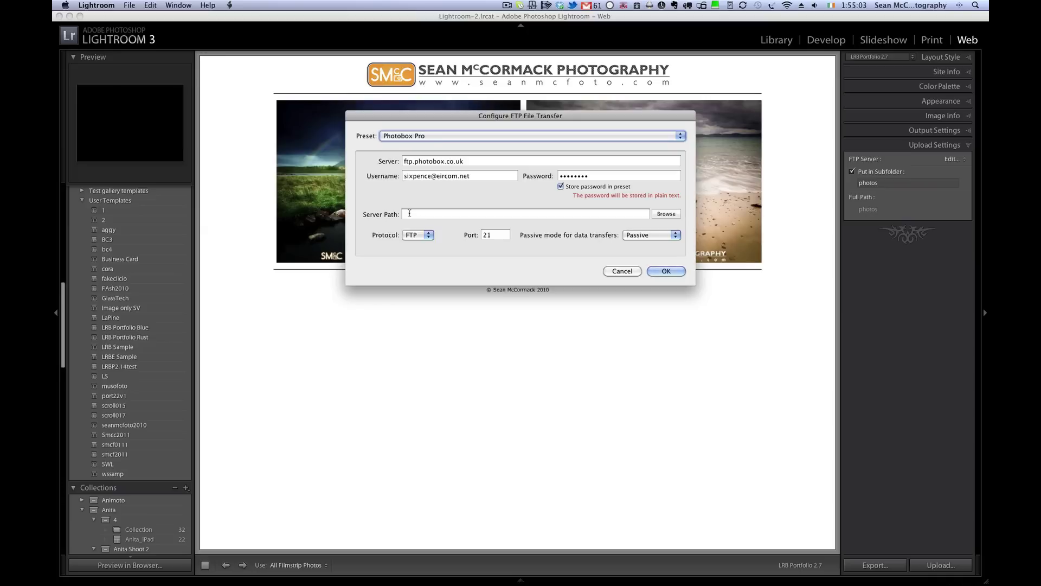
left_click(622, 271)
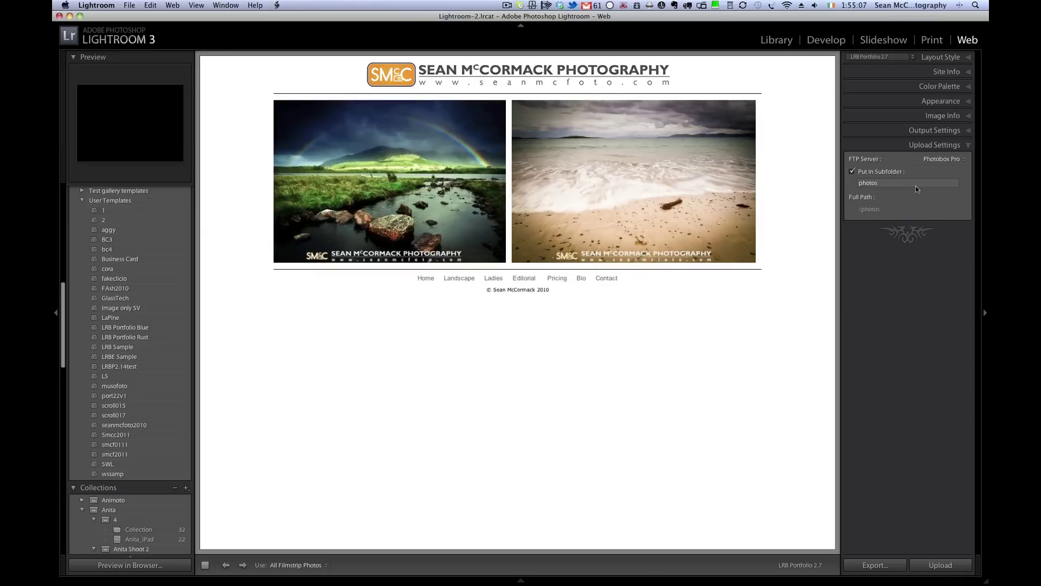